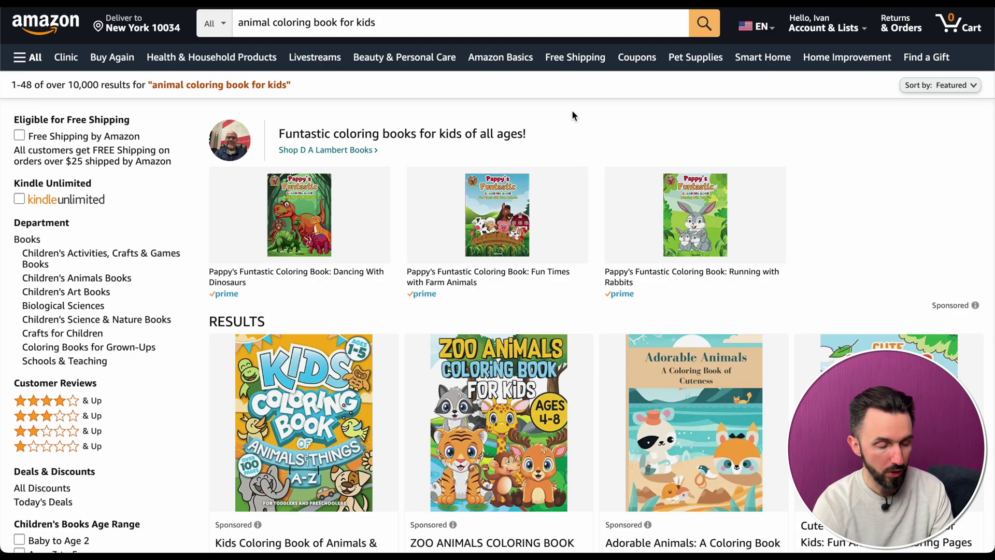
Set Amazon's delivery location to US zip code 10034 and reload the results
{"action": "left_click", "coordinate": [143, 23]}
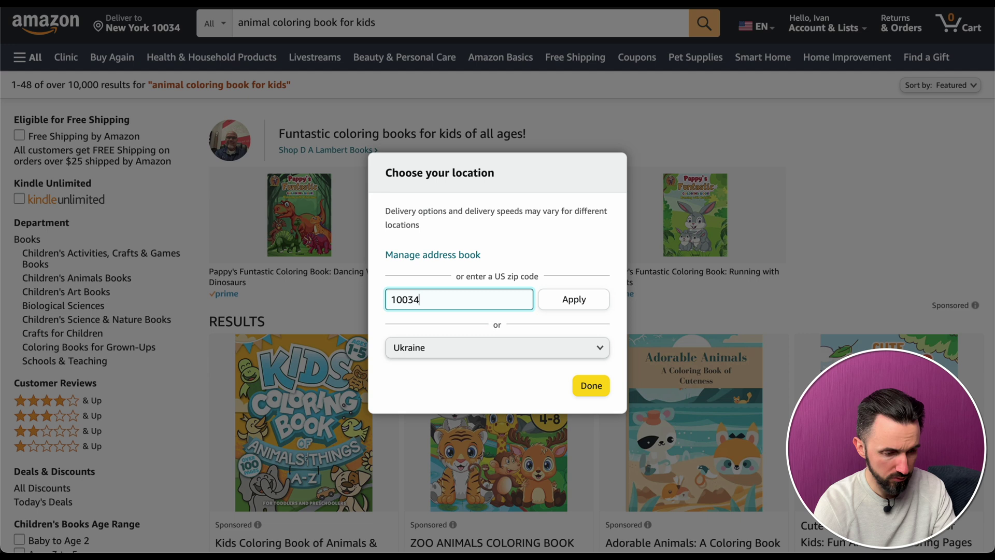
{"action": "left_click", "coordinate": [576, 299]}
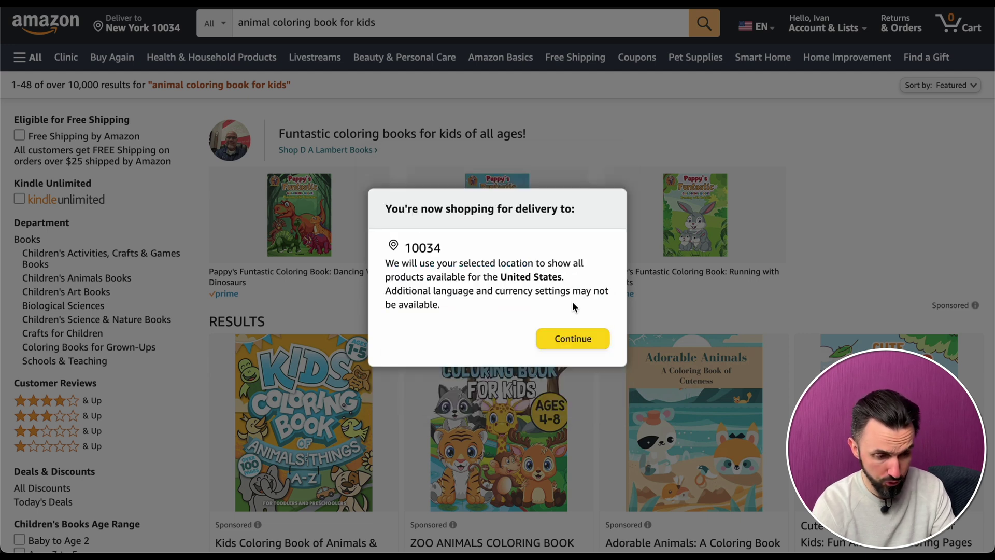
{"action": "left_click", "coordinate": [579, 343]}
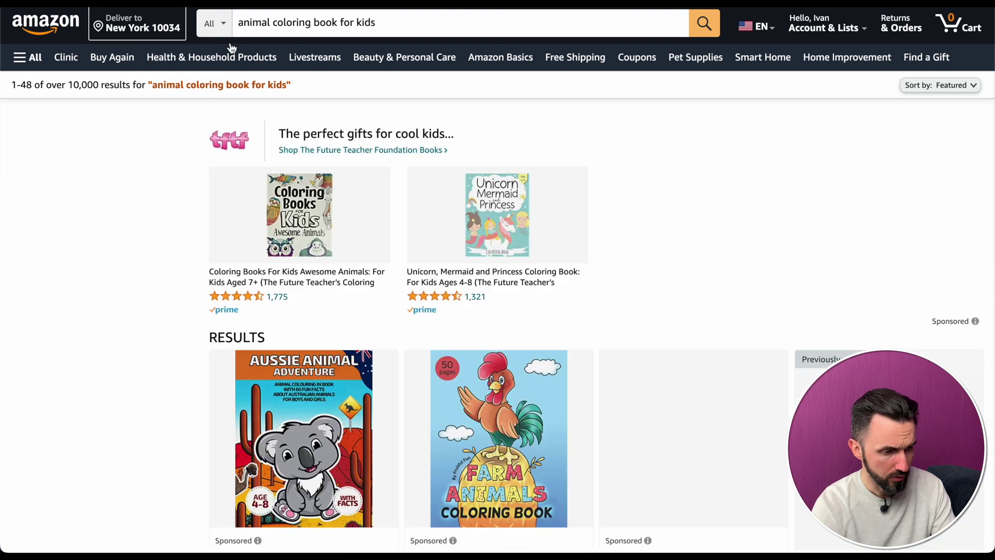
Rerun the animal coloring book search and open the Aussie Animal and Zoo Animals books in new tabs
{"action": "left_click", "coordinate": [424, 30]}
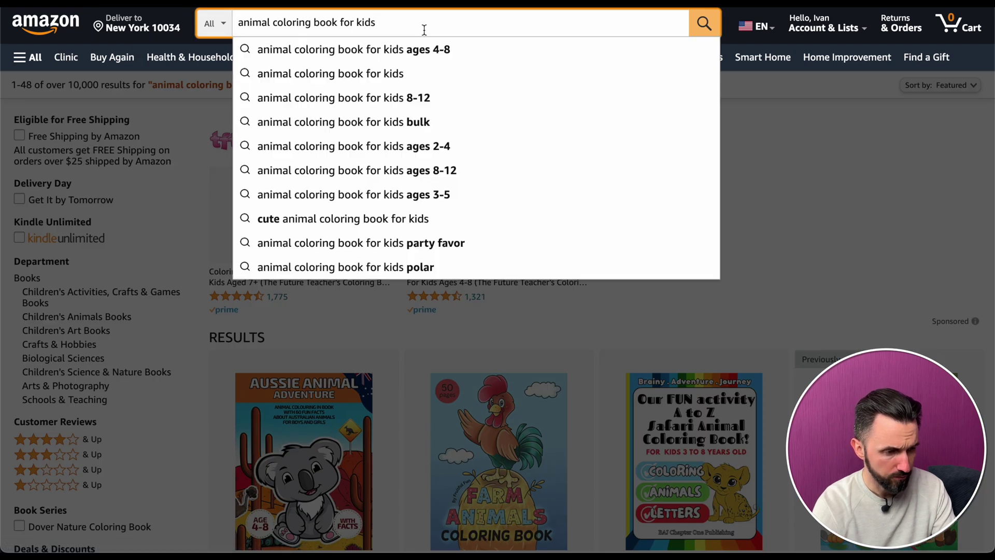
{"action": "key", "text": "Return"}
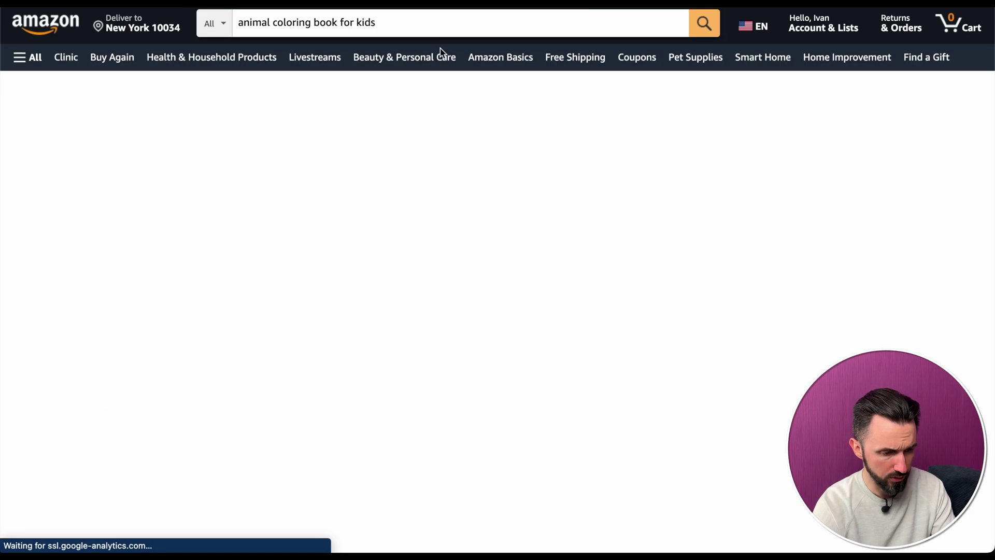
{"action": "scroll", "coordinate": [621, 238], "scroll_direction": "down", "scroll_amount": 3}
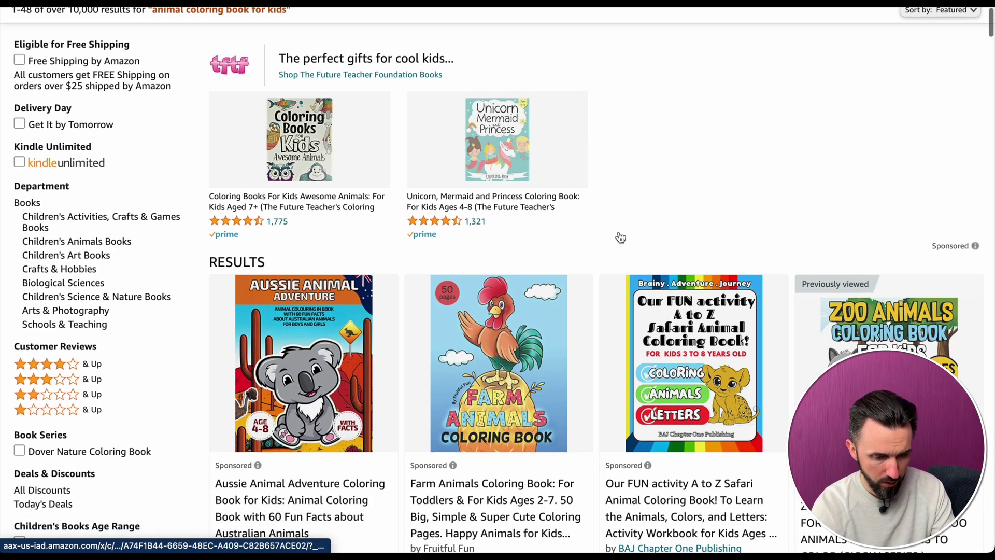
{"action": "scroll", "coordinate": [599, 280], "scroll_direction": "down", "scroll_amount": 5}
{"action": "scroll", "coordinate": [596, 282], "scroll_direction": "up", "scroll_amount": 4}
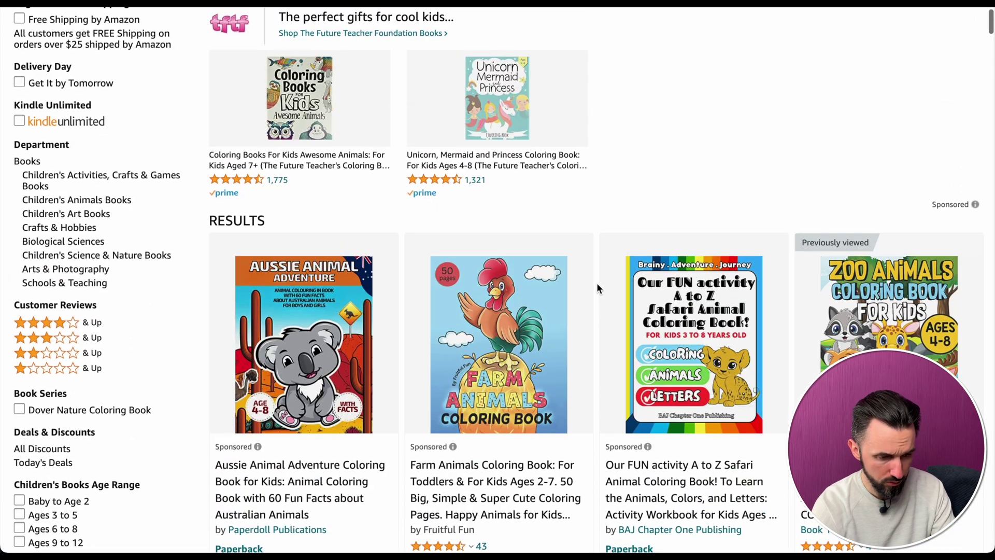
{"action": "scroll", "coordinate": [597, 282], "scroll_direction": "down", "scroll_amount": 3}
{"action": "scroll", "coordinate": [596, 283], "scroll_direction": "down", "scroll_amount": 1}
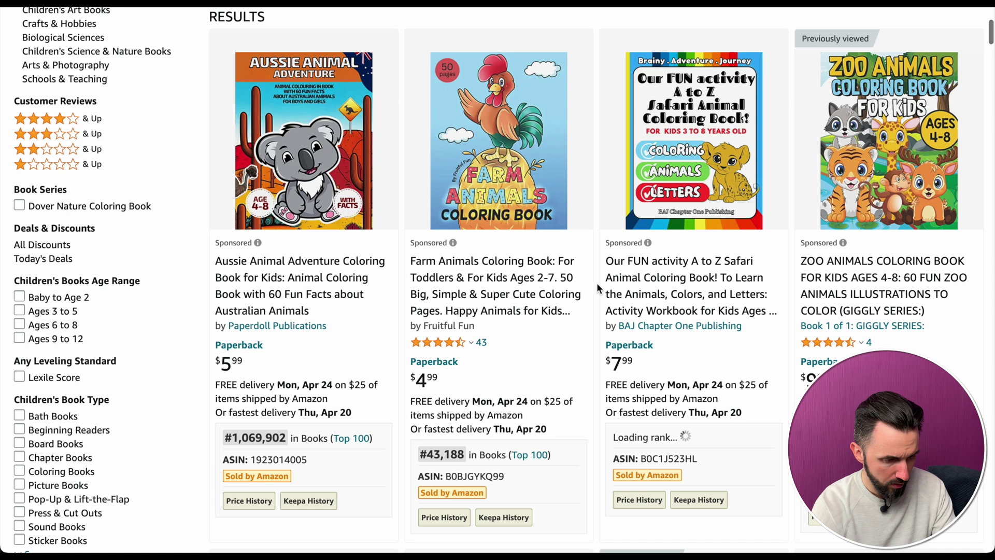
{"action": "scroll", "coordinate": [395, 438], "scroll_direction": "down", "scroll_amount": 1}
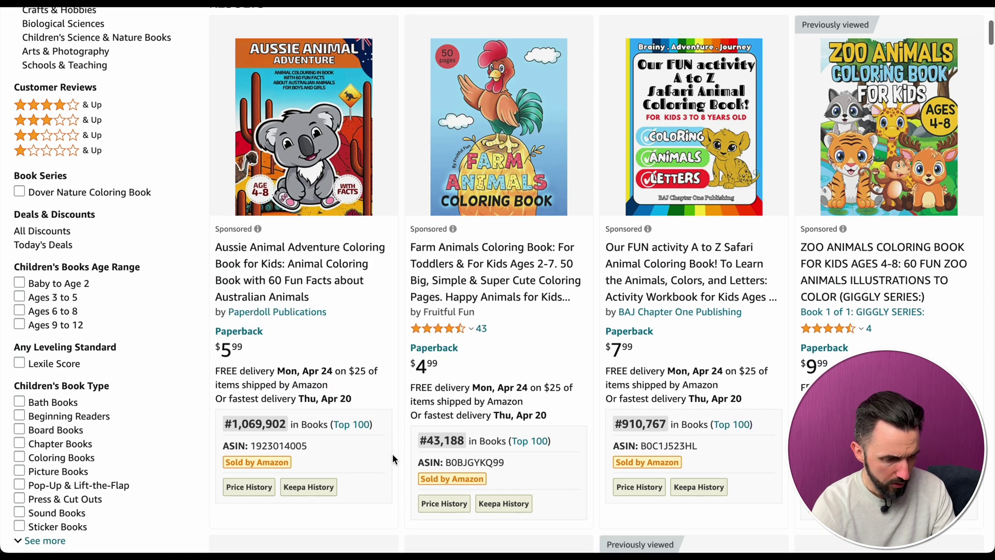
{"action": "scroll", "coordinate": [395, 438], "scroll_direction": "up", "scroll_amount": 1}
{"action": "right_click", "coordinate": [339, 107]}
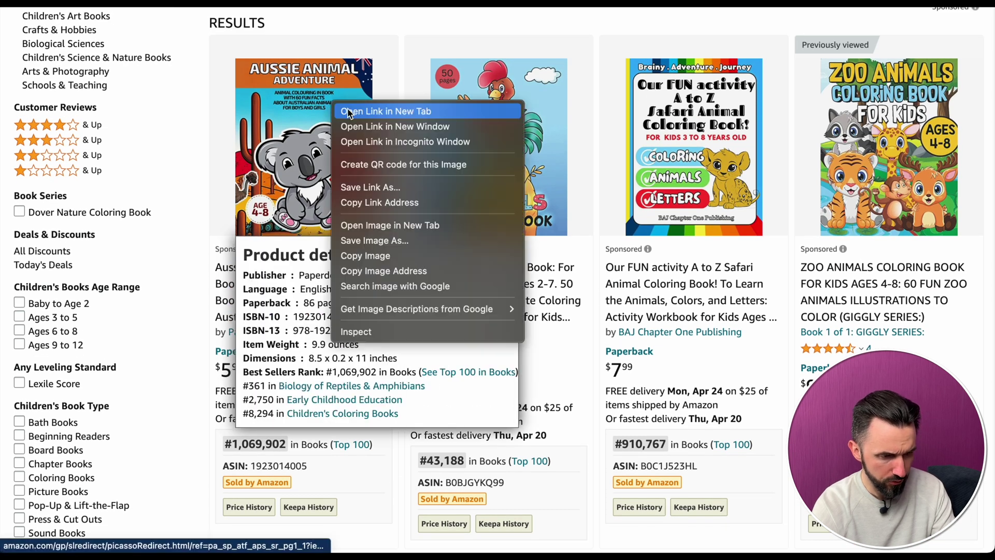
{"action": "left_click", "coordinate": [350, 115]}
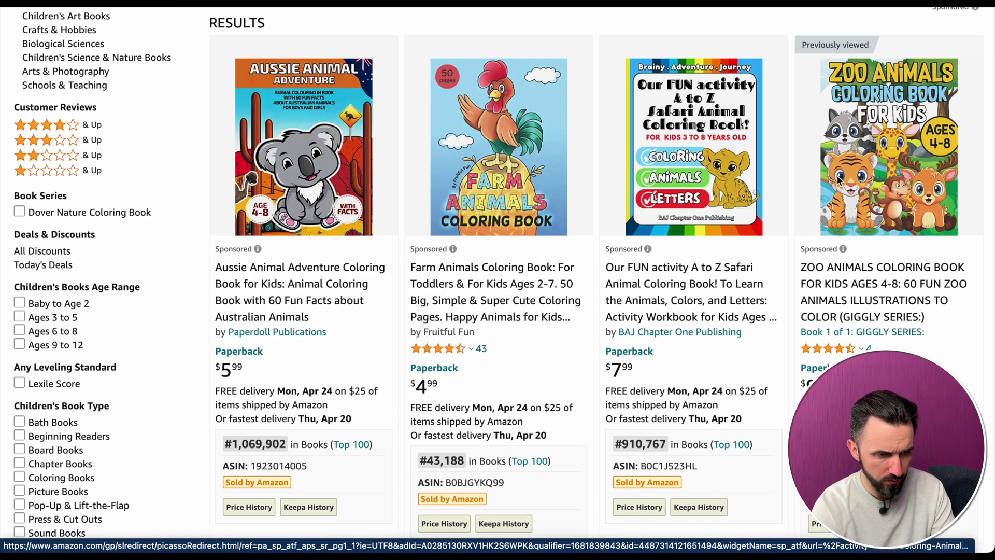
{"action": "right_click", "coordinate": [887, 153]}
{"action": "left_click", "coordinate": [885, 159]}
{"action": "scroll", "coordinate": [595, 171], "scroll_direction": "down", "scroll_amount": 5}
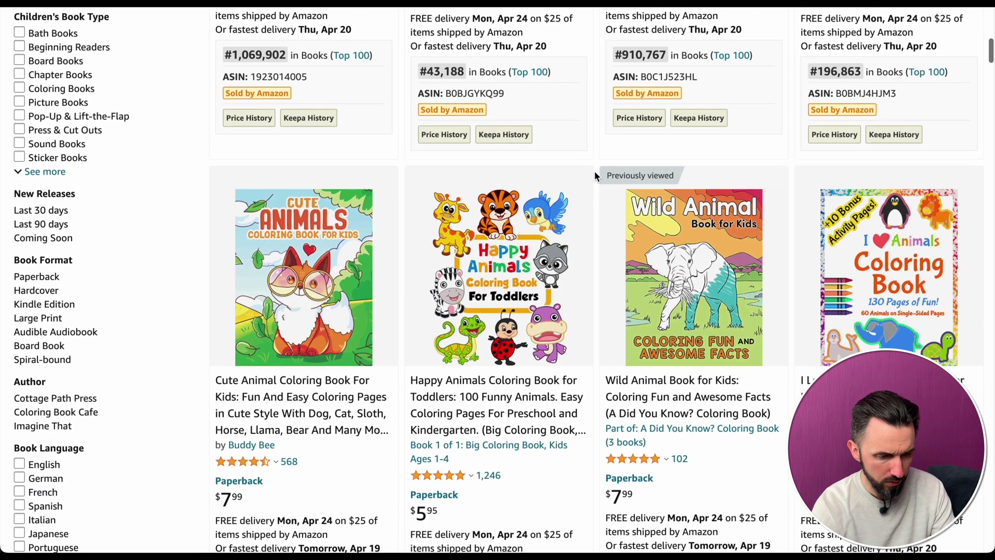
{"action": "scroll", "coordinate": [595, 171], "scroll_direction": "down", "scroll_amount": 4}
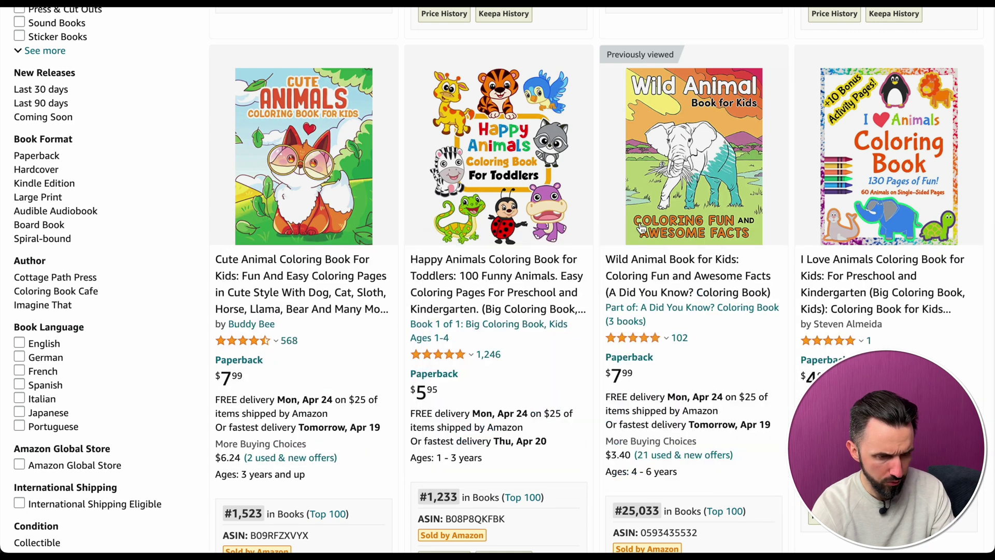
Open the Wild Animal, Farm Animals and Cute Animals books in new tabs
{"action": "right_click", "coordinate": [696, 109]}
{"action": "left_click", "coordinate": [751, 107]}
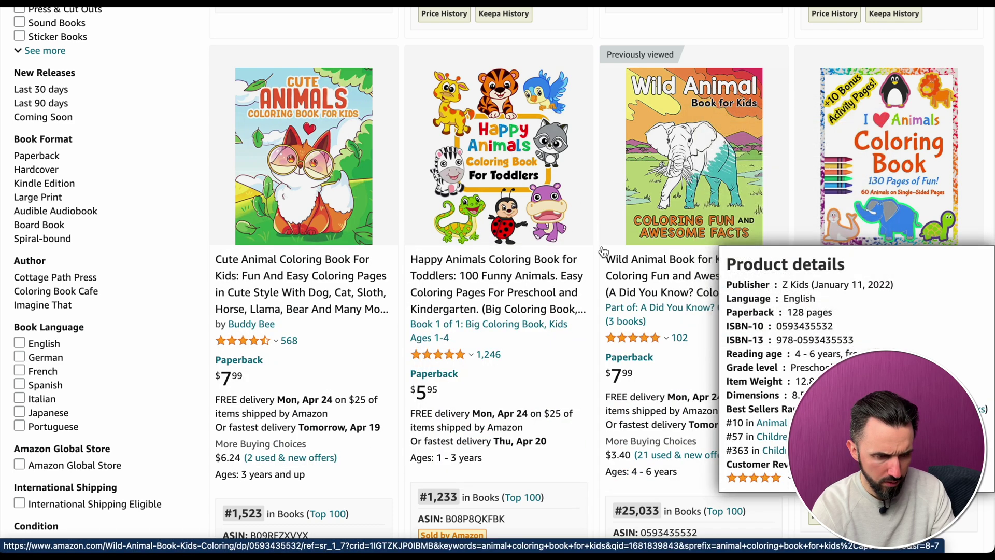
{"action": "scroll", "coordinate": [601, 254], "scroll_direction": "down", "scroll_amount": 3}
{"action": "scroll", "coordinate": [601, 253], "scroll_direction": "down", "scroll_amount": 8}
{"action": "scroll", "coordinate": [601, 254], "scroll_direction": "down", "scroll_amount": 3}
{"action": "scroll", "coordinate": [601, 255], "scroll_direction": "down", "scroll_amount": 3}
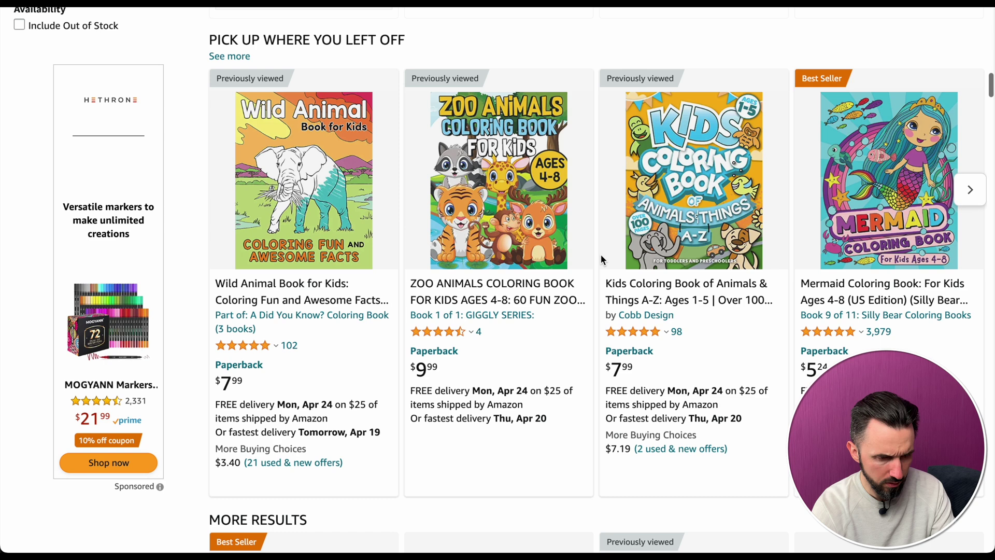
{"action": "scroll", "coordinate": [601, 255], "scroll_direction": "down", "scroll_amount": 3}
{"action": "scroll", "coordinate": [602, 255], "scroll_direction": "down", "scroll_amount": 2}
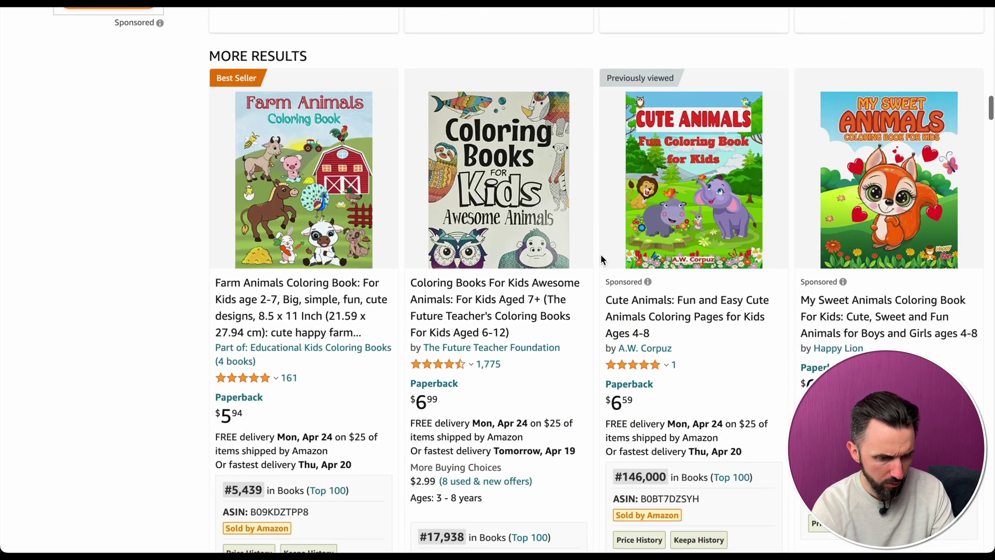
{"action": "scroll", "coordinate": [601, 254], "scroll_direction": "down", "scroll_amount": 1}
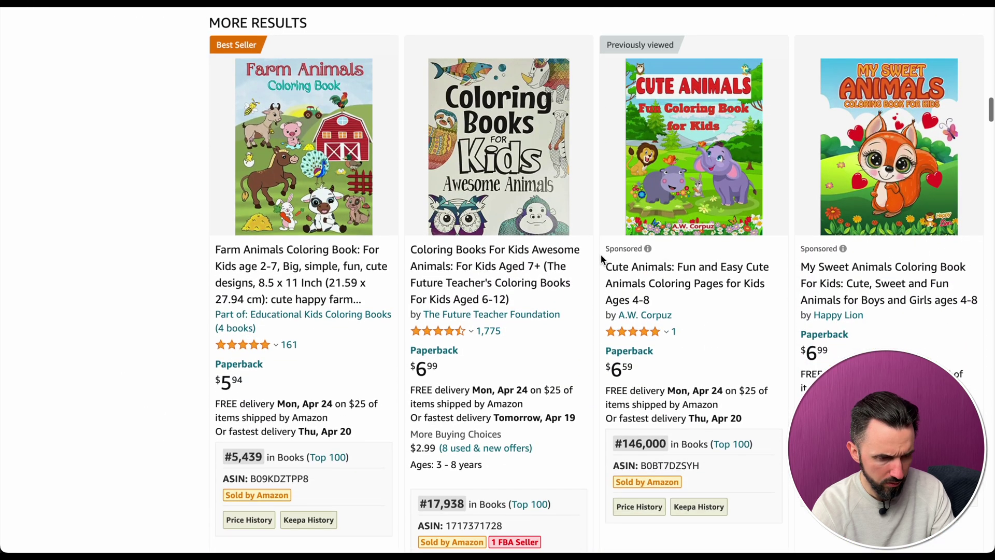
{"action": "right_click", "coordinate": [345, 123]}
{"action": "left_click", "coordinate": [391, 124]}
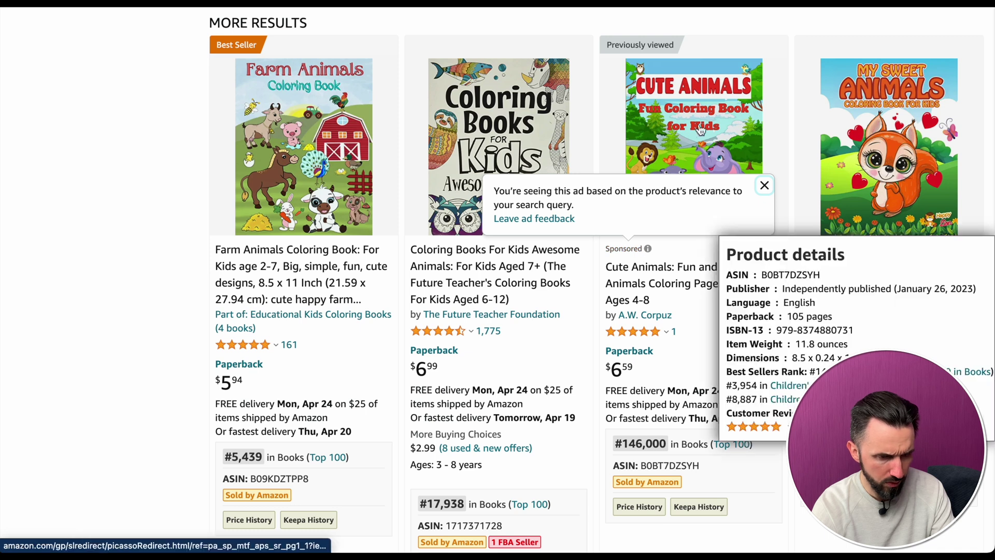
{"action": "right_click", "coordinate": [700, 109]}
{"action": "left_click", "coordinate": [747, 103]}
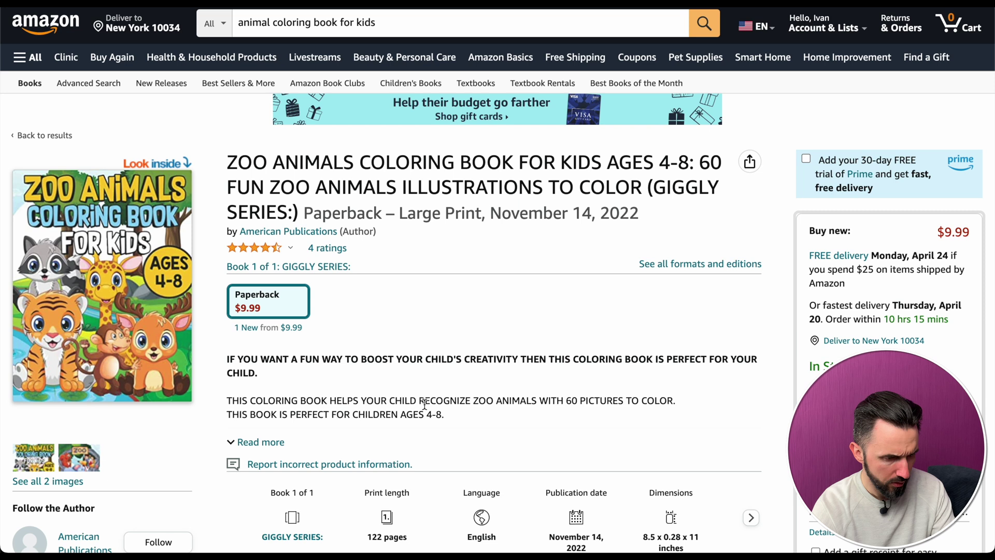
{"action": "scroll", "coordinate": [449, 310], "scroll_direction": "down", "scroll_amount": 1}
{"action": "left_click", "coordinate": [160, 228]}
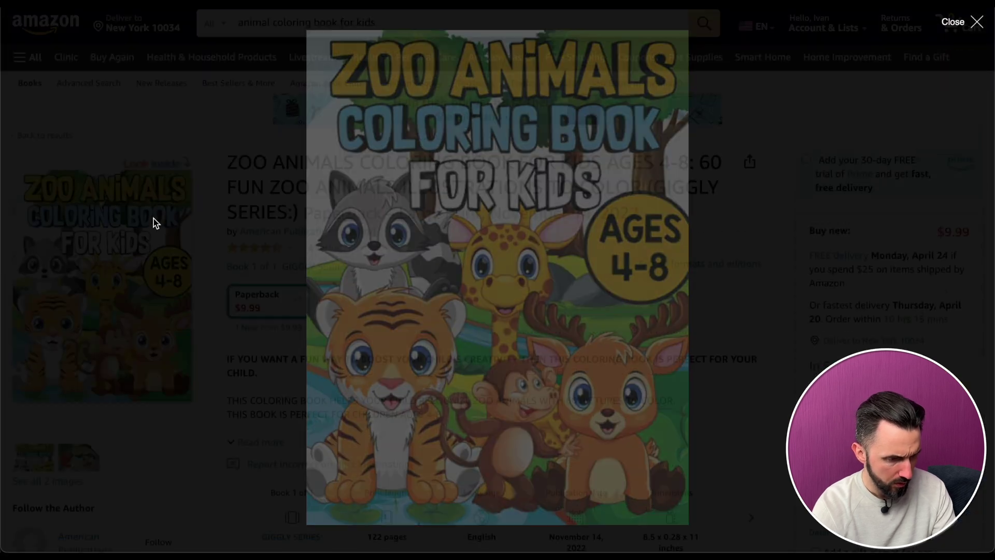
{"action": "scroll", "coordinate": [491, 290], "scroll_direction": "down", "scroll_amount": 1}
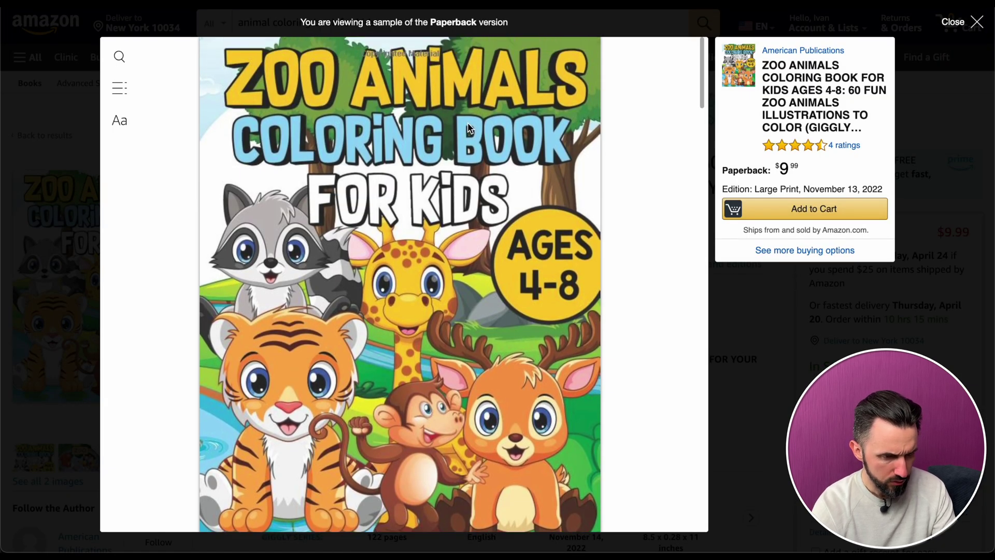
{"action": "scroll", "coordinate": [529, 230], "scroll_direction": "down", "scroll_amount": 5}
{"action": "scroll", "coordinate": [529, 229], "scroll_direction": "down", "scroll_amount": 5}
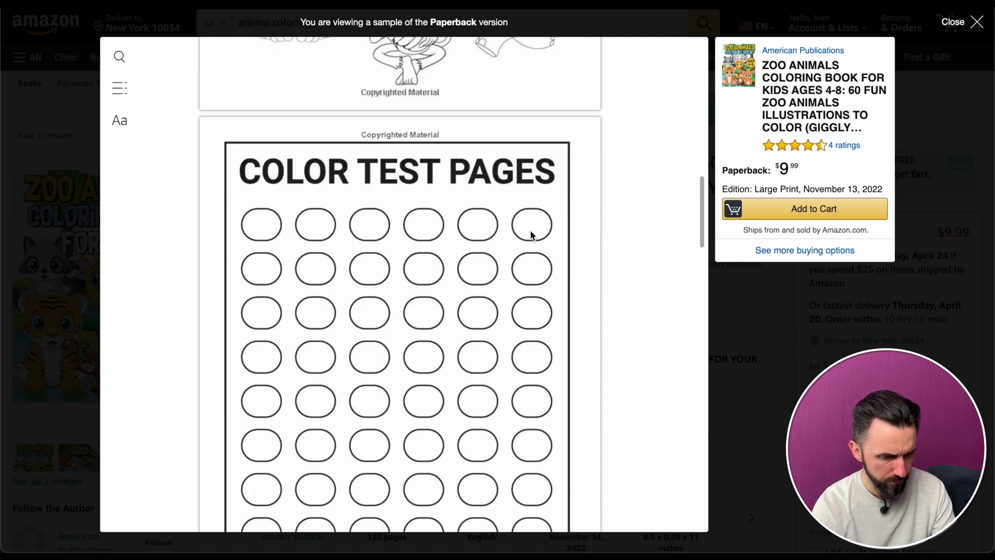
{"action": "scroll", "coordinate": [530, 230], "scroll_direction": "down", "scroll_amount": 4}
{"action": "scroll", "coordinate": [530, 230], "scroll_direction": "down", "scroll_amount": 4}
{"action": "scroll", "coordinate": [530, 231], "scroll_direction": "down", "scroll_amount": 2}
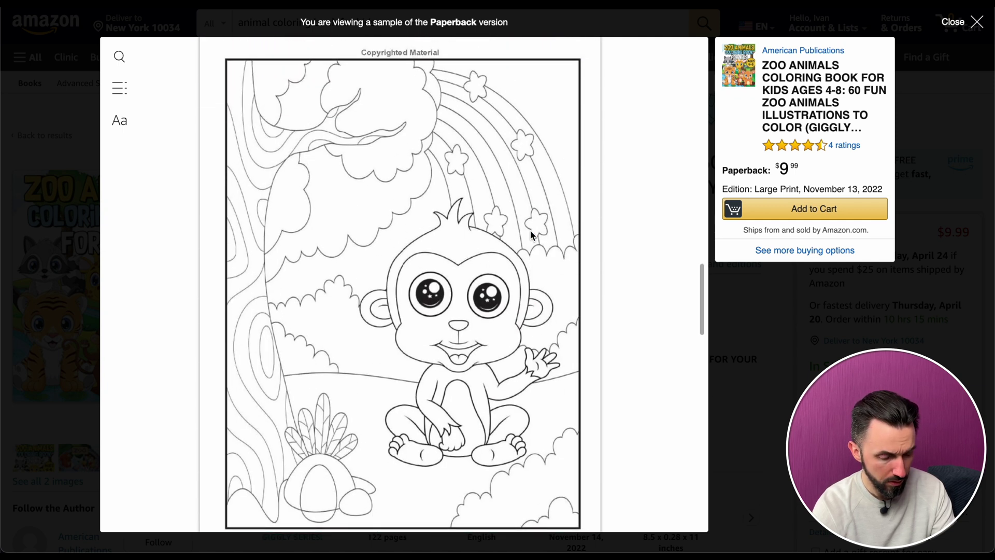
{"action": "scroll", "coordinate": [531, 230], "scroll_direction": "down", "scroll_amount": 2}
{"action": "scroll", "coordinate": [531, 230], "scroll_direction": "down", "scroll_amount": 5}
{"action": "scroll", "coordinate": [531, 230], "scroll_direction": "down", "scroll_amount": 3}
{"action": "scroll", "coordinate": [531, 230], "scroll_direction": "down", "scroll_amount": 3}
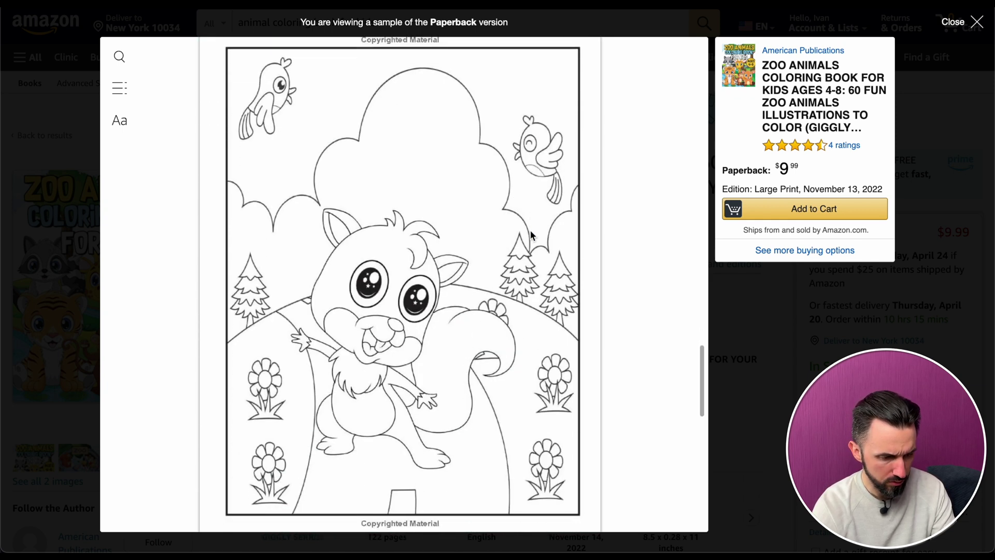
{"action": "scroll", "coordinate": [530, 230], "scroll_direction": "down", "scroll_amount": 3}
{"action": "scroll", "coordinate": [531, 230], "scroll_direction": "down", "scroll_amount": 3}
{"action": "scroll", "coordinate": [531, 230], "scroll_direction": "down", "scroll_amount": 3}
{"action": "scroll", "coordinate": [530, 230], "scroll_direction": "up", "scroll_amount": 5}
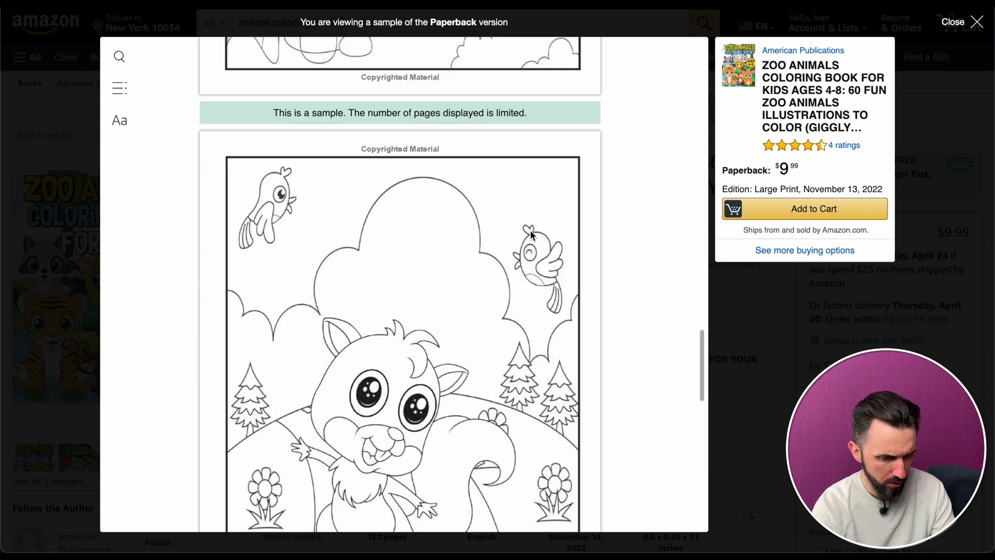
{"action": "scroll", "coordinate": [531, 231], "scroll_direction": "up", "scroll_amount": 4}
{"action": "scroll", "coordinate": [531, 231], "scroll_direction": "up", "scroll_amount": 2}
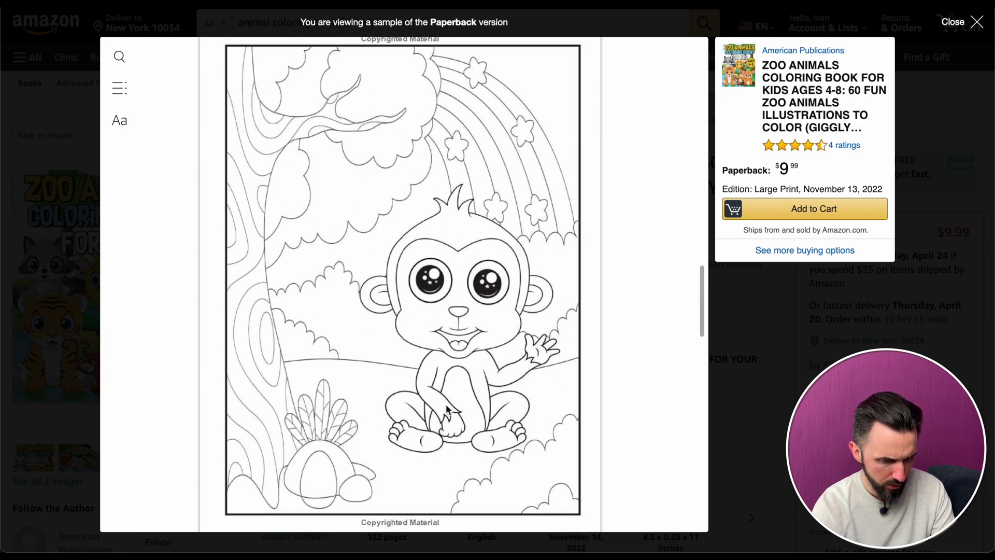
{"action": "left_click", "coordinate": [741, 369]}
{"action": "scroll", "coordinate": [524, 241], "scroll_direction": "down", "scroll_amount": 1}
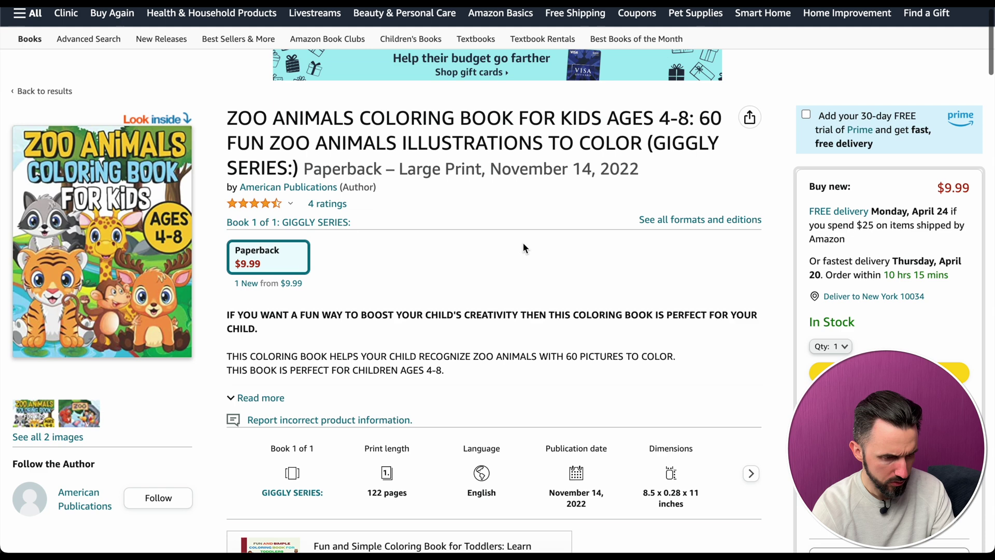
{"action": "scroll", "coordinate": [420, 288], "scroll_direction": "down", "scroll_amount": 1}
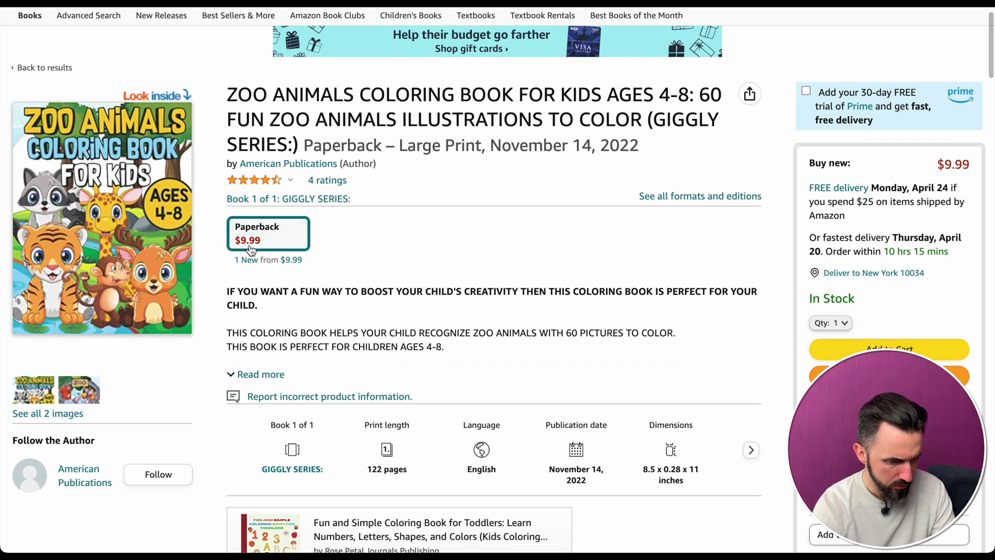
{"action": "scroll", "coordinate": [326, 259], "scroll_direction": "down", "scroll_amount": 10}
{"action": "scroll", "coordinate": [325, 259], "scroll_direction": "down", "scroll_amount": 3}
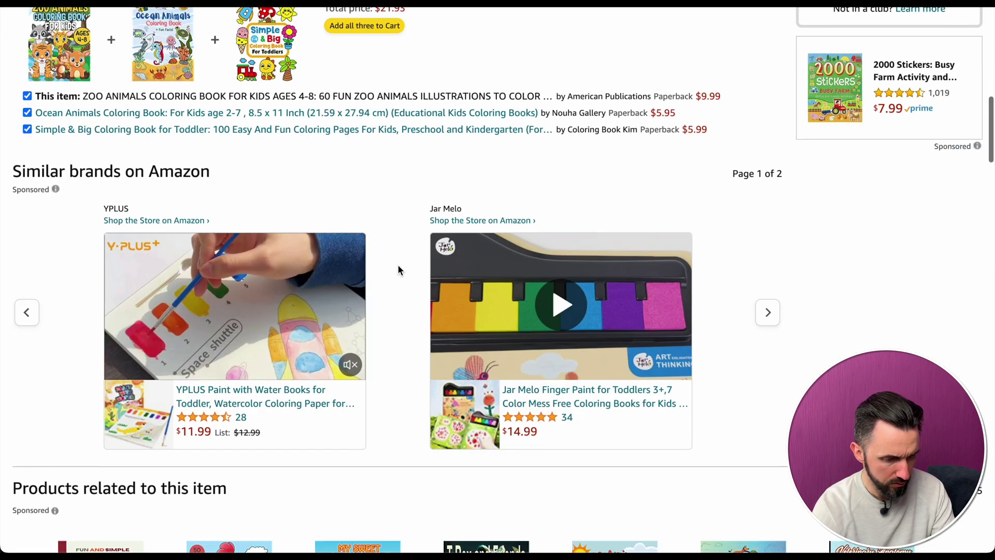
{"action": "scroll", "coordinate": [398, 267], "scroll_direction": "up", "scroll_amount": 10}
{"action": "scroll", "coordinate": [398, 266], "scroll_direction": "up", "scroll_amount": 1}
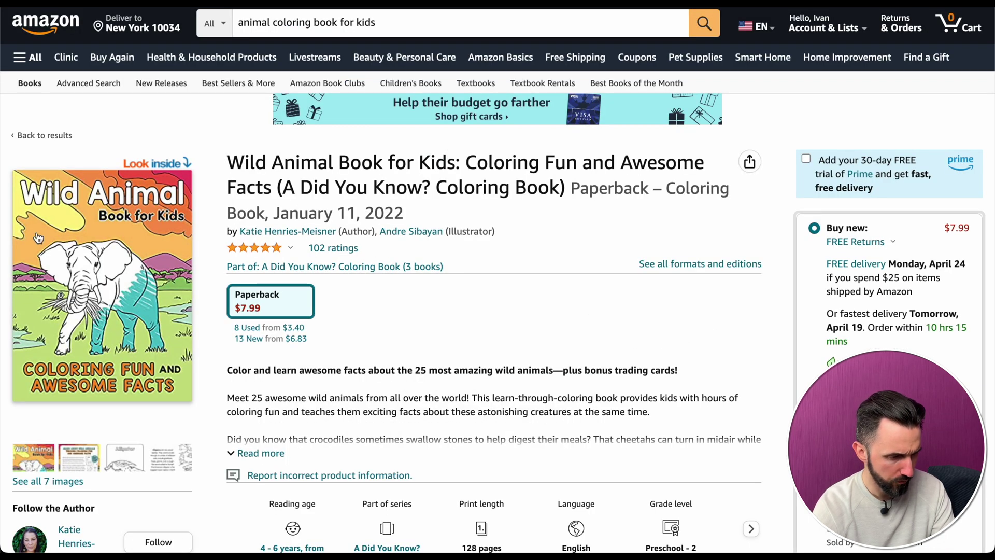
Read through the Wild Animal Book for Kids look-inside sample, then close it
{"action": "left_click", "coordinate": [166, 279]}
{"action": "scroll", "coordinate": [562, 307], "scroll_direction": "down", "scroll_amount": 5}
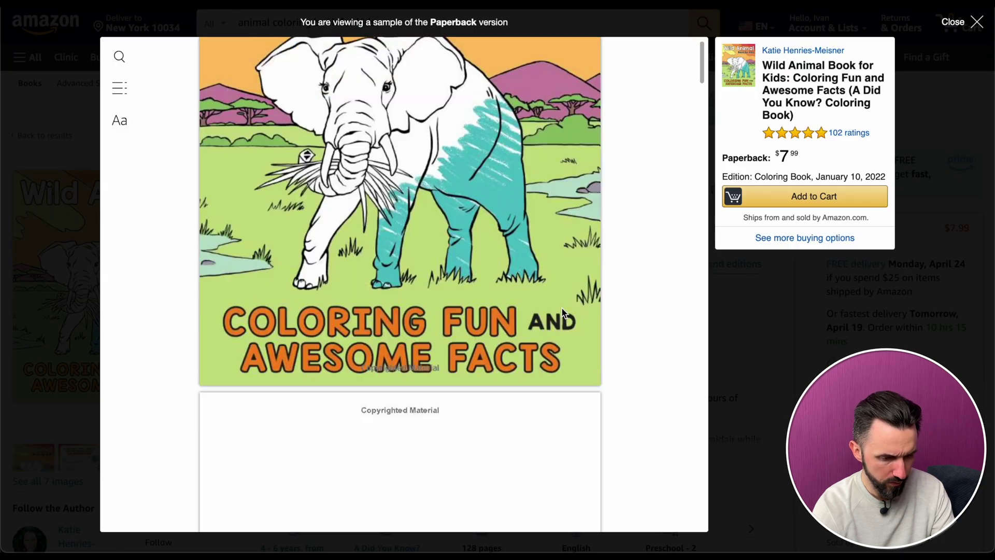
{"action": "scroll", "coordinate": [562, 306], "scroll_direction": "down", "scroll_amount": 5}
{"action": "scroll", "coordinate": [561, 307], "scroll_direction": "down", "scroll_amount": 5}
{"action": "scroll", "coordinate": [561, 307], "scroll_direction": "up", "scroll_amount": 3}
{"action": "scroll", "coordinate": [561, 307], "scroll_direction": "down", "scroll_amount": 2}
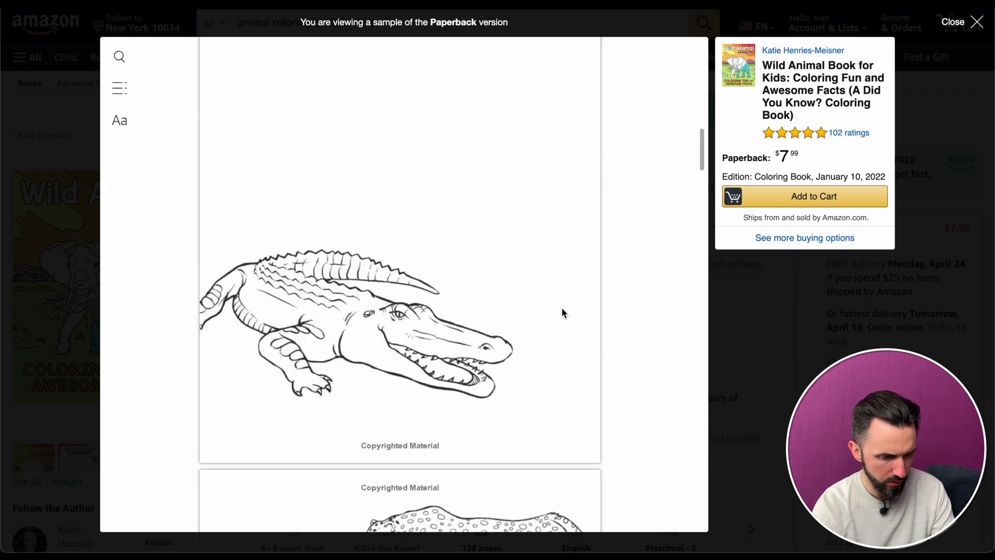
{"action": "scroll", "coordinate": [562, 307], "scroll_direction": "down", "scroll_amount": 5}
{"action": "scroll", "coordinate": [561, 307], "scroll_direction": "down", "scroll_amount": 5}
{"action": "scroll", "coordinate": [562, 307], "scroll_direction": "down", "scroll_amount": 5}
{"action": "scroll", "coordinate": [561, 307], "scroll_direction": "down", "scroll_amount": 5}
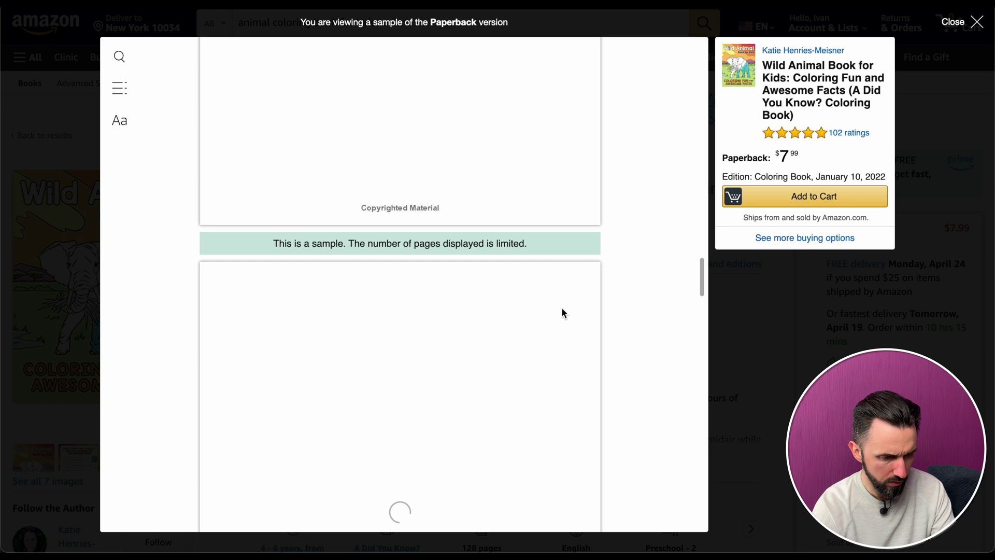
{"action": "scroll", "coordinate": [561, 307], "scroll_direction": "down", "scroll_amount": 2}
{"action": "scroll", "coordinate": [561, 337], "scroll_direction": "down", "scroll_amount": 1}
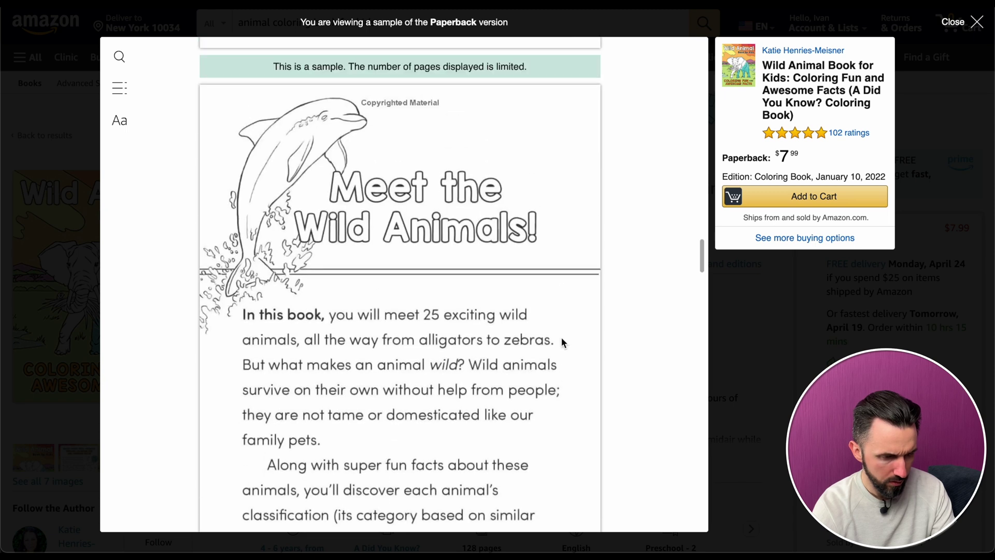
{"action": "scroll", "coordinate": [562, 336], "scroll_direction": "down", "scroll_amount": 5}
{"action": "scroll", "coordinate": [522, 342], "scroll_direction": "down", "scroll_amount": 6}
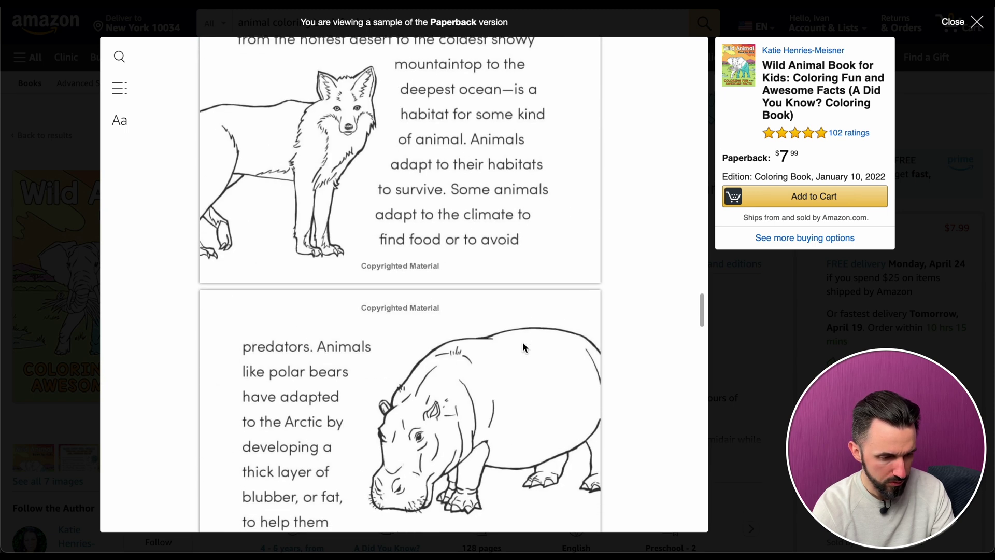
{"action": "scroll", "coordinate": [523, 341], "scroll_direction": "down", "scroll_amount": 2}
{"action": "scroll", "coordinate": [523, 342], "scroll_direction": "up", "scroll_amount": 2}
{"action": "scroll", "coordinate": [523, 342], "scroll_direction": "up", "scroll_amount": 1}
{"action": "scroll", "coordinate": [523, 341], "scroll_direction": "up", "scroll_amount": 1}
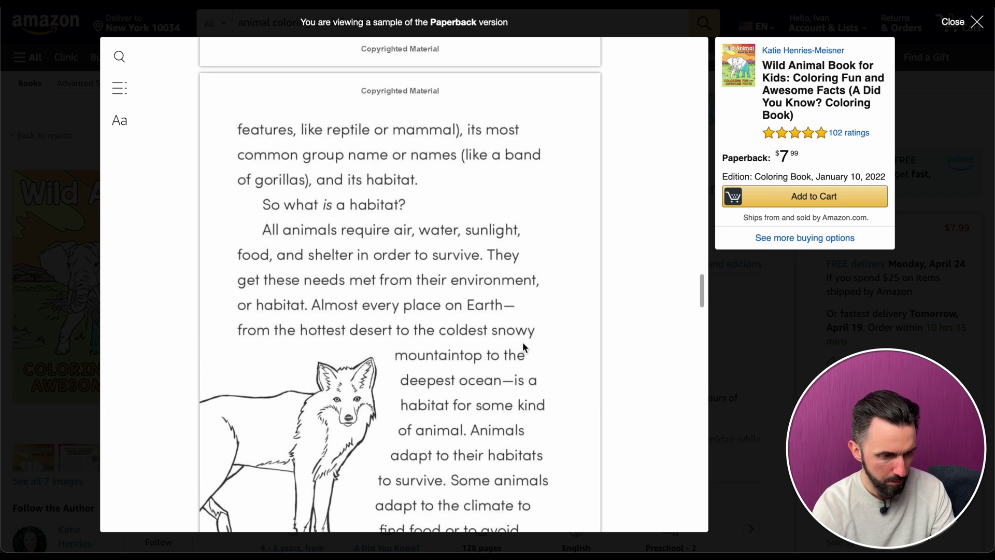
{"action": "scroll", "coordinate": [523, 342], "scroll_direction": "up", "scroll_amount": 1}
{"action": "scroll", "coordinate": [523, 341], "scroll_direction": "down", "scroll_amount": 5}
{"action": "scroll", "coordinate": [523, 341], "scroll_direction": "down", "scroll_amount": 4}
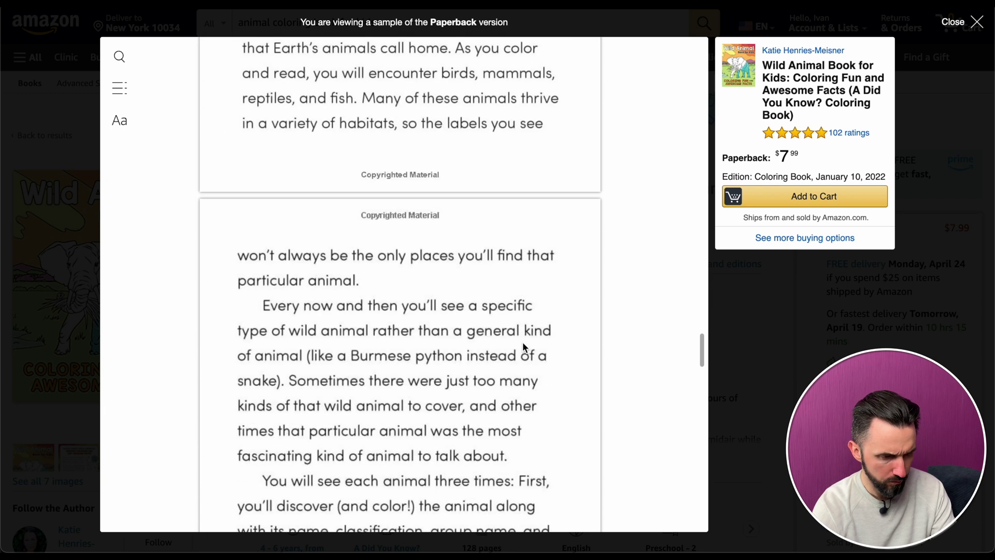
{"action": "scroll", "coordinate": [523, 341], "scroll_direction": "down", "scroll_amount": 4}
{"action": "scroll", "coordinate": [522, 341], "scroll_direction": "down", "scroll_amount": 4}
{"action": "scroll", "coordinate": [523, 342], "scroll_direction": "up", "scroll_amount": 2}
{"action": "scroll", "coordinate": [523, 341], "scroll_direction": "down", "scroll_amount": 1}
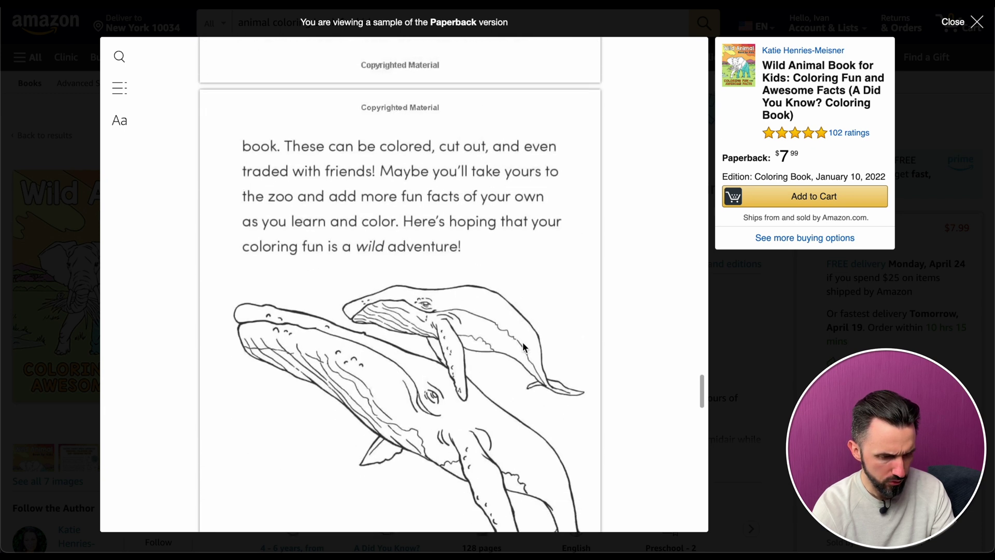
{"action": "scroll", "coordinate": [522, 342], "scroll_direction": "down", "scroll_amount": 1}
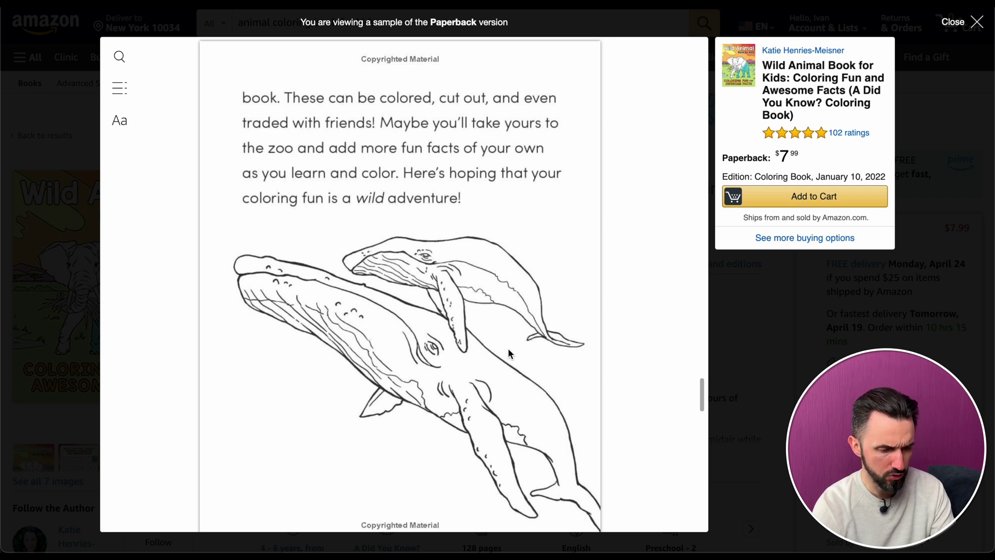
{"action": "scroll", "coordinate": [505, 317], "scroll_direction": "up", "scroll_amount": 1}
{"action": "scroll", "coordinate": [504, 317], "scroll_direction": "up", "scroll_amount": 3}
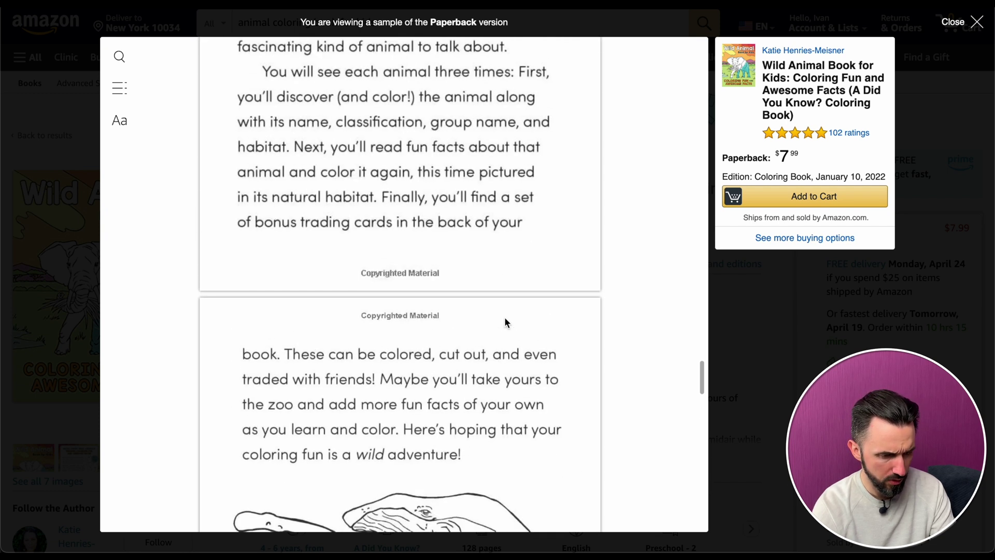
{"action": "scroll", "coordinate": [505, 317], "scroll_direction": "up", "scroll_amount": 2}
{"action": "scroll", "coordinate": [505, 317], "scroll_direction": "down", "scroll_amount": 1}
{"action": "scroll", "coordinate": [505, 317], "scroll_direction": "down", "scroll_amount": 4}
{"action": "scroll", "coordinate": [505, 317], "scroll_direction": "down", "scroll_amount": 5}
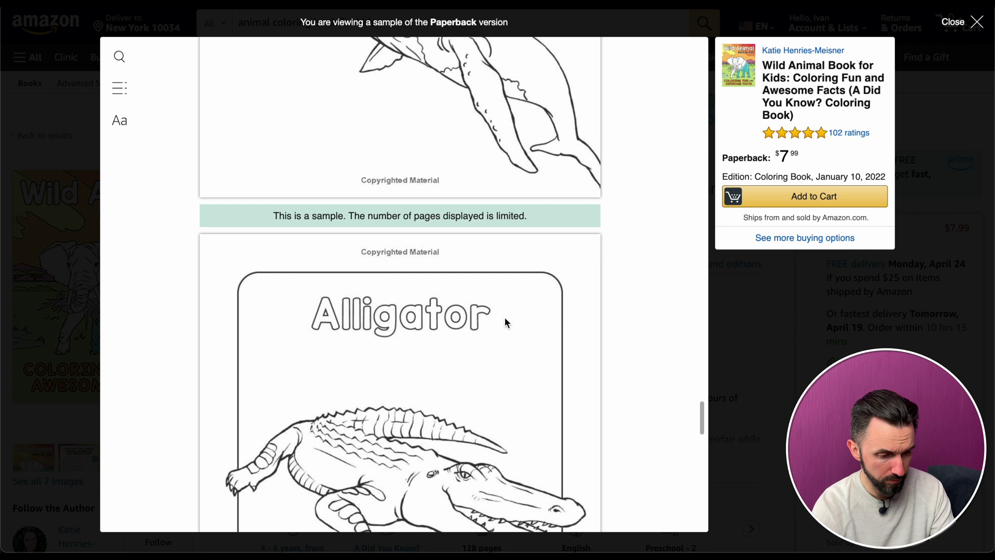
{"action": "scroll", "coordinate": [504, 317], "scroll_direction": "down", "scroll_amount": 3}
{"action": "scroll", "coordinate": [505, 317], "scroll_direction": "up", "scroll_amount": 1}
{"action": "scroll", "coordinate": [505, 317], "scroll_direction": "up", "scroll_amount": 1}
{"action": "scroll", "coordinate": [505, 316], "scroll_direction": "down", "scroll_amount": 2}
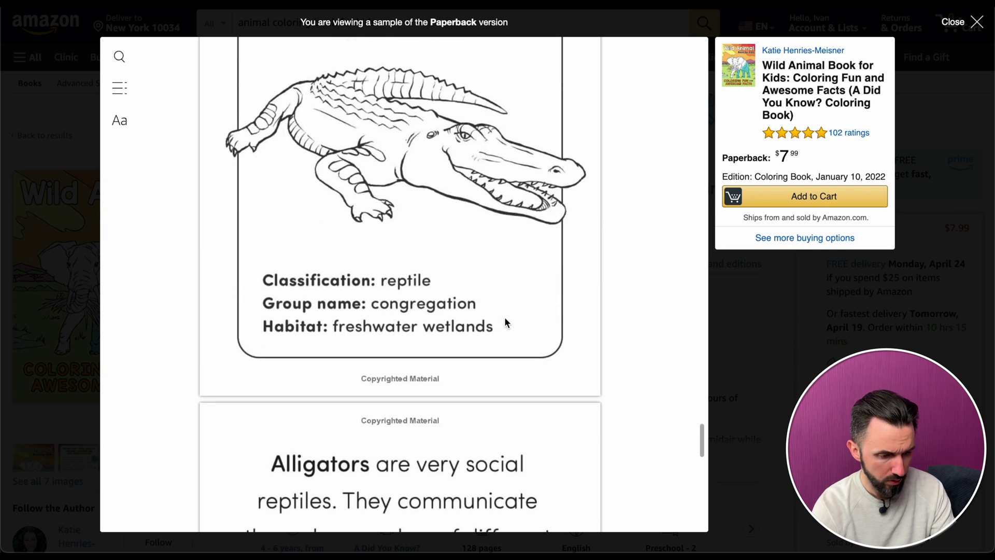
{"action": "scroll", "coordinate": [504, 317], "scroll_direction": "up", "scroll_amount": 3}
{"action": "scroll", "coordinate": [505, 316], "scroll_direction": "up", "scroll_amount": 3}
{"action": "scroll", "coordinate": [465, 404], "scroll_direction": "down", "scroll_amount": 1}
{"action": "scroll", "coordinate": [466, 404], "scroll_direction": "down", "scroll_amount": 5}
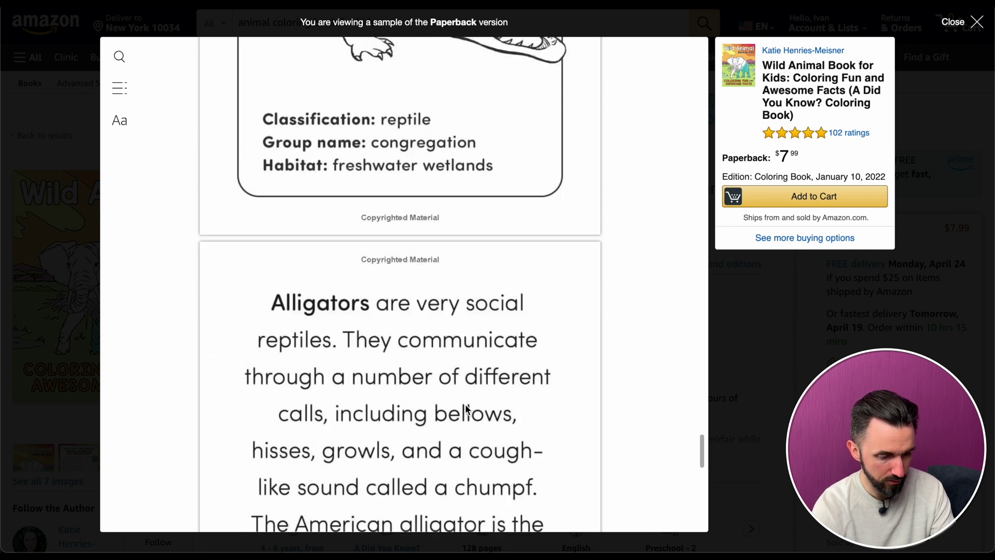
{"action": "scroll", "coordinate": [466, 404], "scroll_direction": "down", "scroll_amount": 3}
{"action": "scroll", "coordinate": [466, 403], "scroll_direction": "down", "scroll_amount": 3}
{"action": "scroll", "coordinate": [465, 403], "scroll_direction": "down", "scroll_amount": 1}
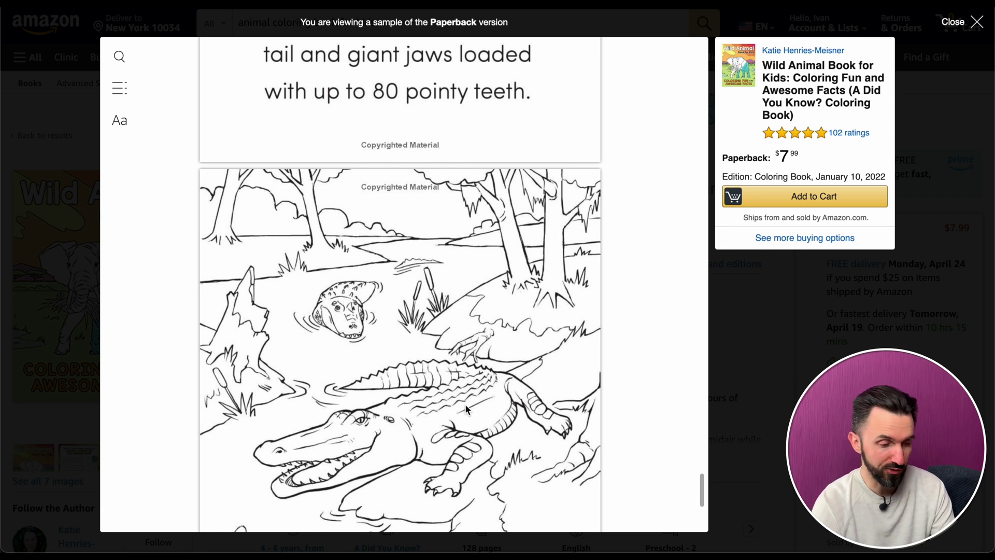
{"action": "scroll", "coordinate": [465, 403], "scroll_direction": "down", "scroll_amount": 3}
{"action": "scroll", "coordinate": [465, 403], "scroll_direction": "down", "scroll_amount": 2}
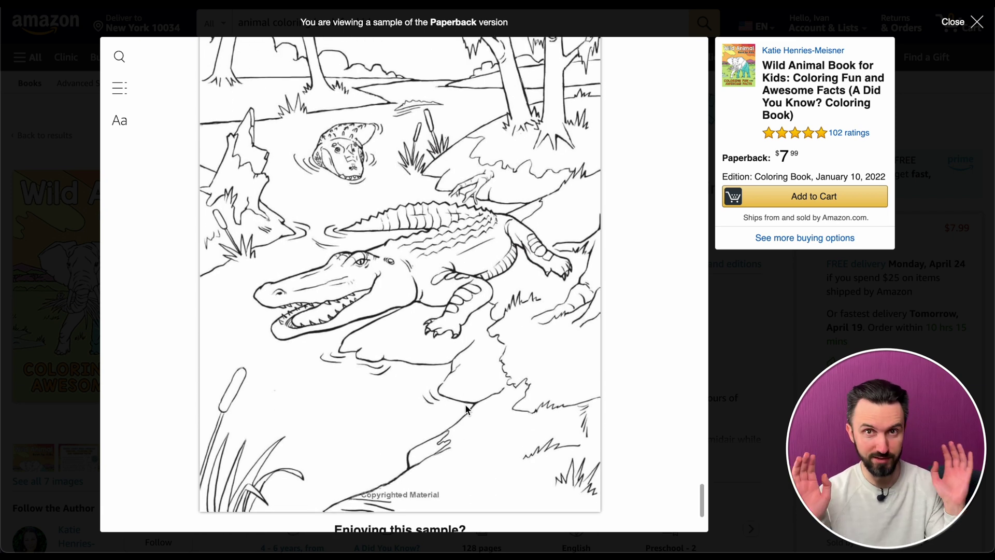
{"action": "scroll", "coordinate": [485, 436], "scroll_direction": "down", "scroll_amount": 5}
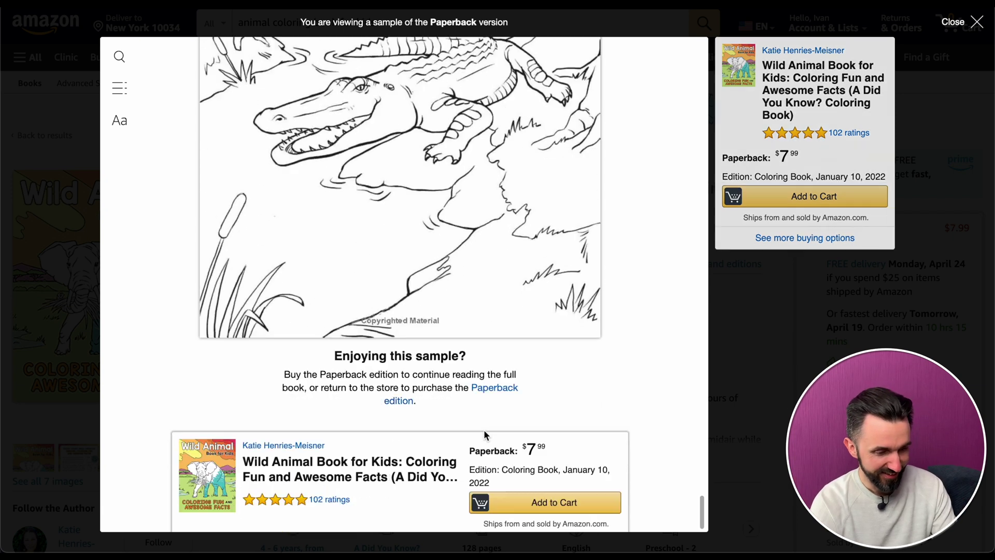
{"action": "left_click", "coordinate": [711, 311]}
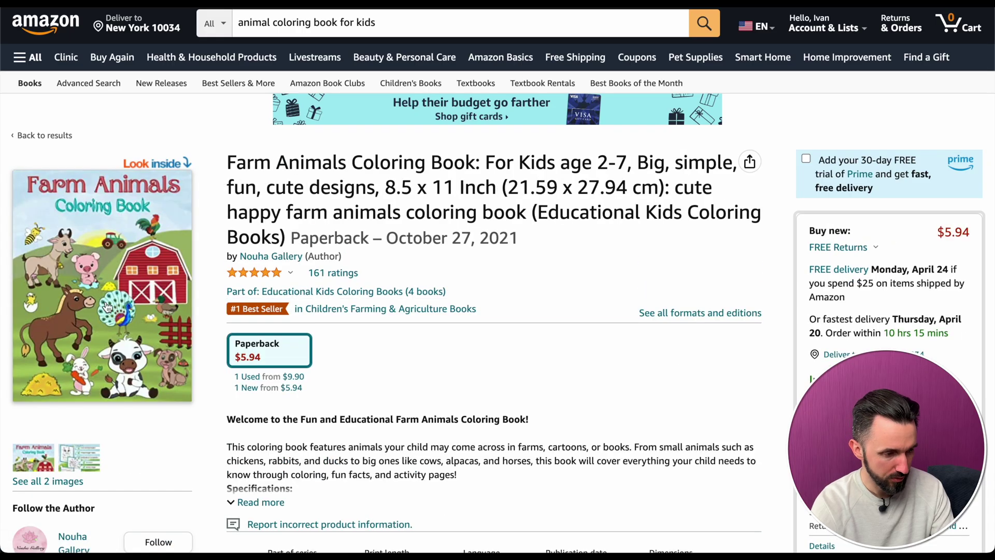
Skim the Farm Animals Coloring Book look-inside sample, then close it
{"action": "left_click", "coordinate": [107, 307]}
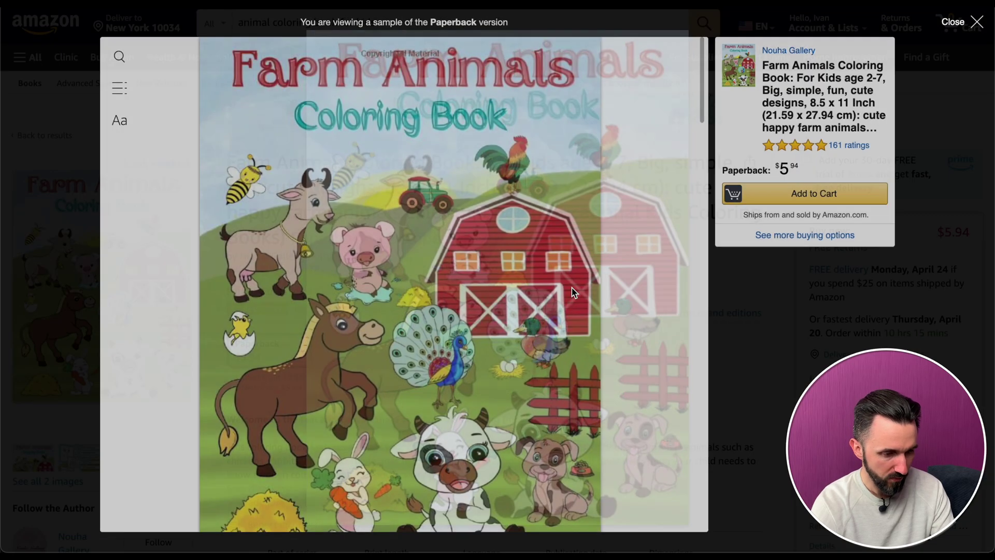
{"action": "scroll", "coordinate": [492, 394], "scroll_direction": "down", "scroll_amount": 5}
{"action": "scroll", "coordinate": [491, 395], "scroll_direction": "up", "scroll_amount": 3}
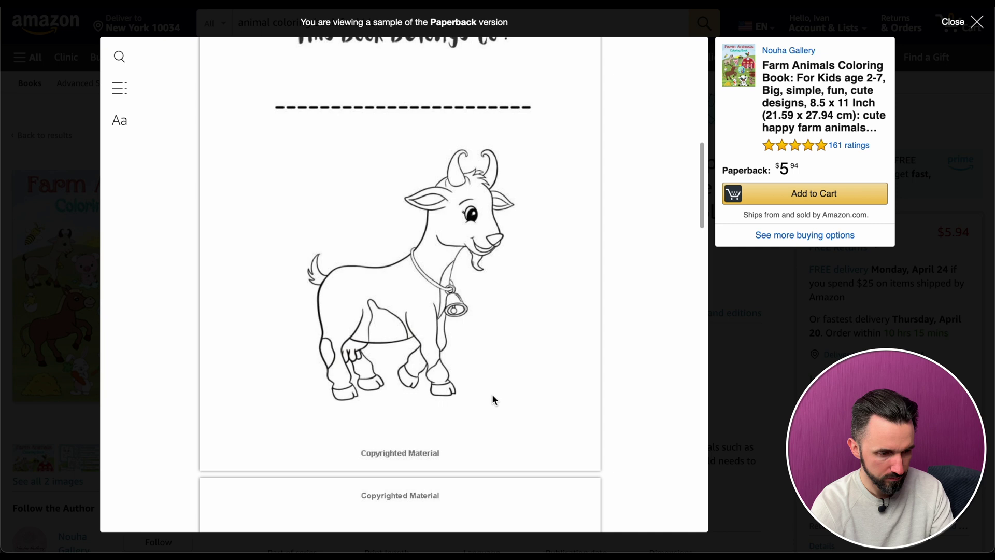
{"action": "scroll", "coordinate": [492, 395], "scroll_direction": "down", "scroll_amount": 5}
{"action": "scroll", "coordinate": [493, 395], "scroll_direction": "down", "scroll_amount": 4}
{"action": "scroll", "coordinate": [492, 394], "scroll_direction": "down", "scroll_amount": 5}
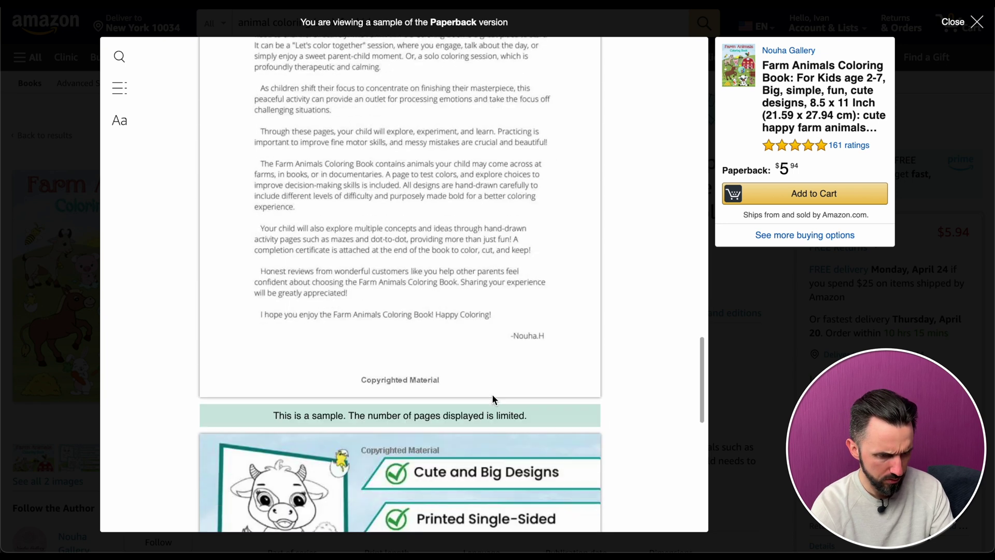
{"action": "scroll", "coordinate": [492, 394], "scroll_direction": "down", "scroll_amount": 4}
{"action": "scroll", "coordinate": [493, 395], "scroll_direction": "down", "scroll_amount": 3}
{"action": "scroll", "coordinate": [492, 395], "scroll_direction": "up", "scroll_amount": 2}
{"action": "scroll", "coordinate": [493, 394], "scroll_direction": "up", "scroll_amount": 2}
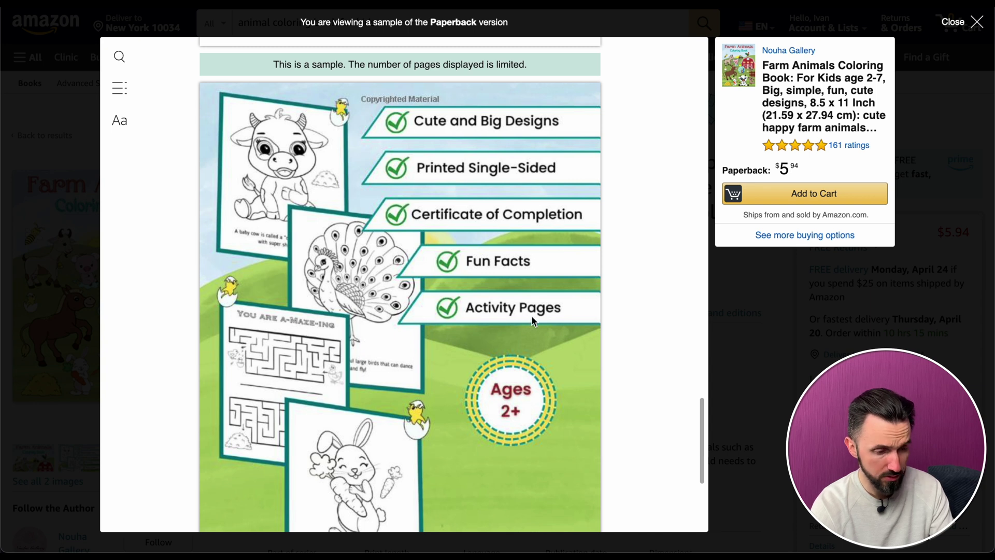
{"action": "left_click", "coordinate": [735, 359]}
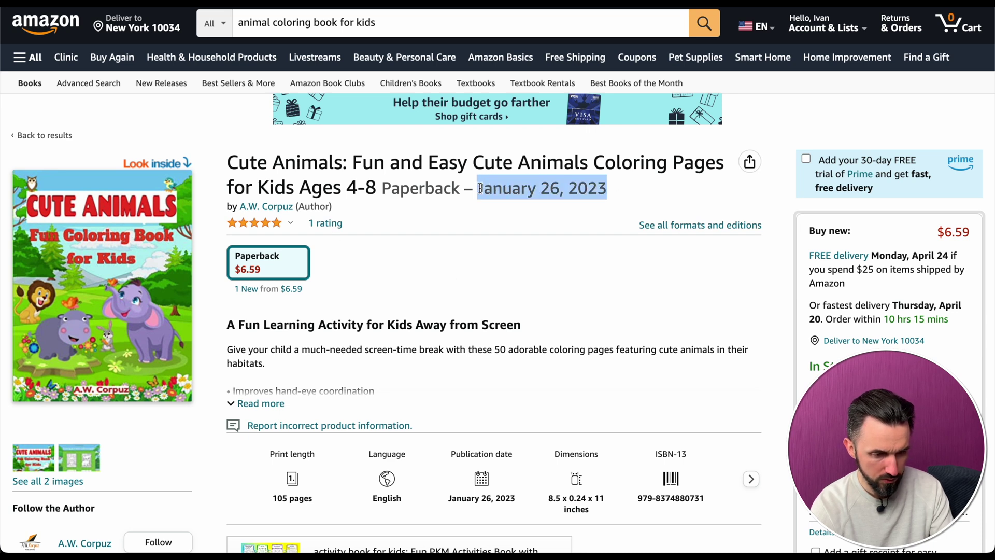
View the Cute Animals sample, expand its description (105 pages, 8.5 x 11), and reopen the preview
{"action": "left_click", "coordinate": [67, 248]}
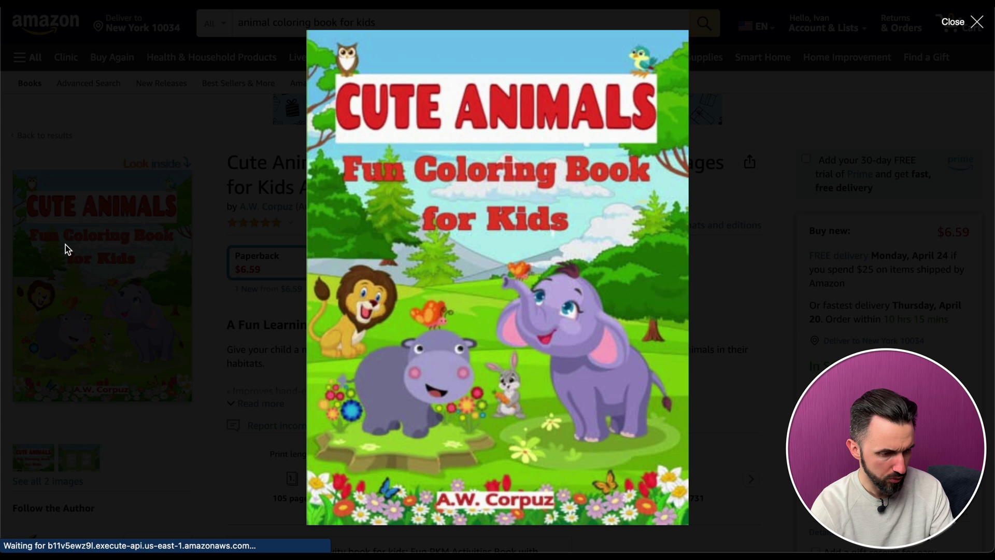
{"action": "scroll", "coordinate": [428, 312], "scroll_direction": "down", "scroll_amount": 5}
{"action": "scroll", "coordinate": [428, 314], "scroll_direction": "up", "scroll_amount": 5}
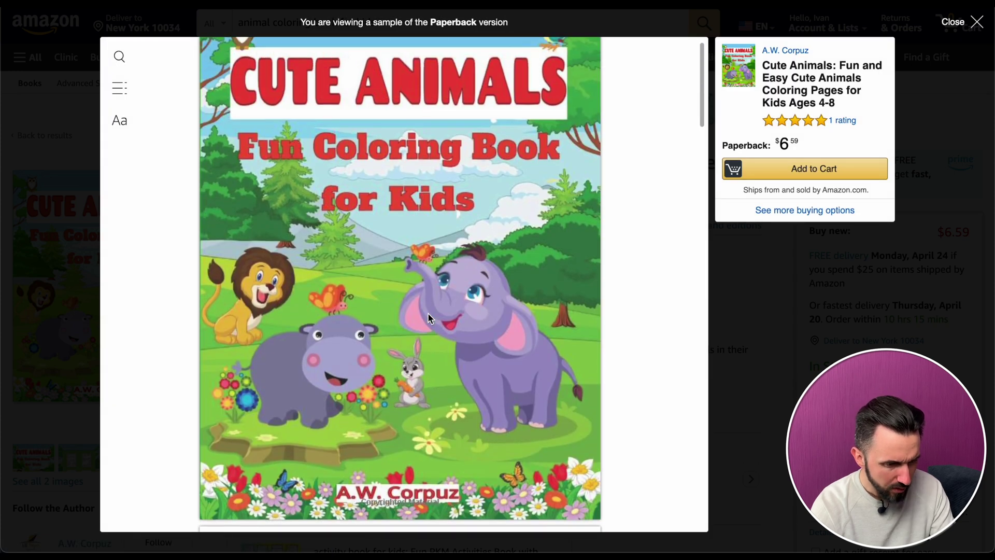
{"action": "scroll", "coordinate": [428, 313], "scroll_direction": "down", "scroll_amount": 2}
{"action": "scroll", "coordinate": [428, 313], "scroll_direction": "up", "scroll_amount": 2}
{"action": "scroll", "coordinate": [427, 313], "scroll_direction": "up", "scroll_amount": 1}
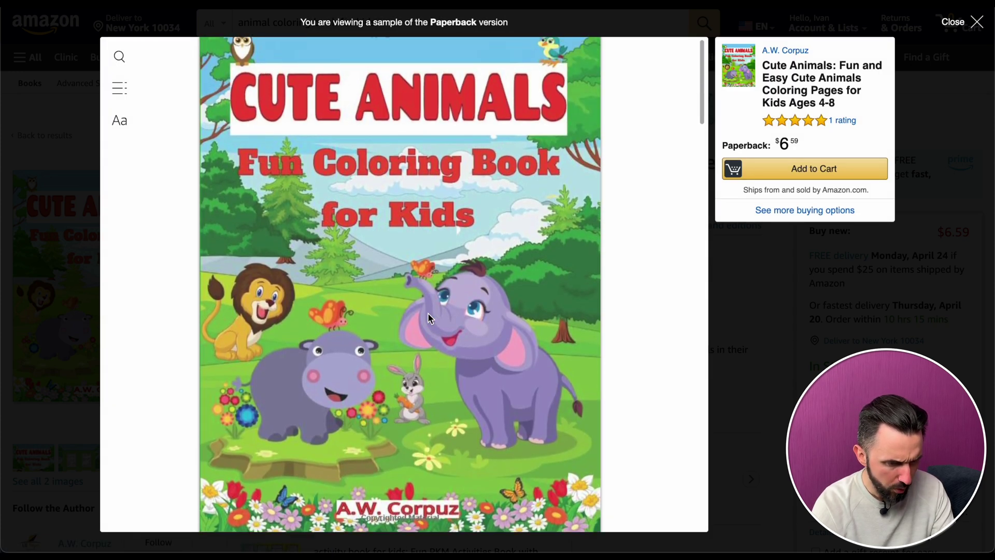
{"action": "scroll", "coordinate": [513, 333], "scroll_direction": "down", "scroll_amount": 5}
{"action": "scroll", "coordinate": [513, 333], "scroll_direction": "down", "scroll_amount": 5}
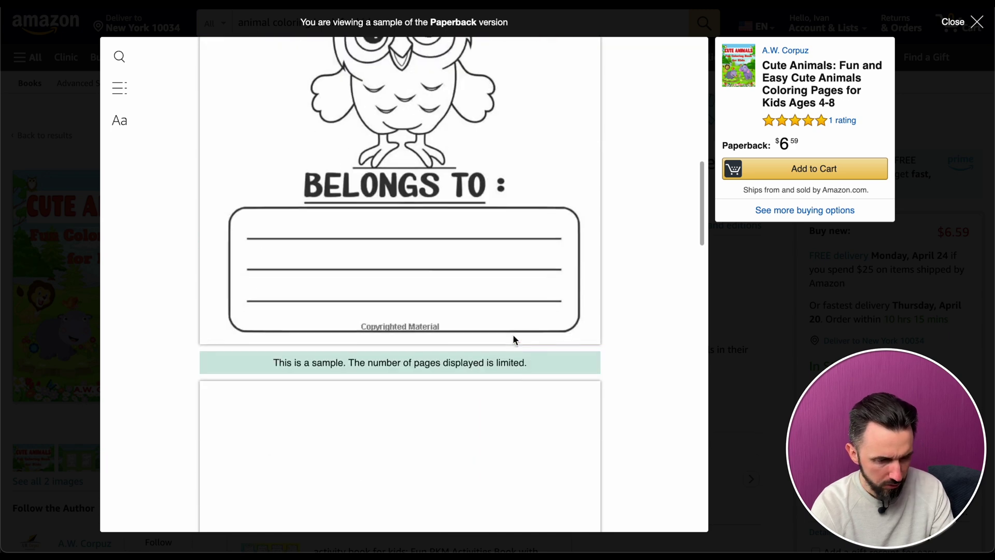
{"action": "scroll", "coordinate": [513, 333], "scroll_direction": "up", "scroll_amount": 2}
{"action": "scroll", "coordinate": [512, 334], "scroll_direction": "down", "scroll_amount": 6}
{"action": "scroll", "coordinate": [512, 333], "scroll_direction": "down", "scroll_amount": 3}
{"action": "scroll", "coordinate": [512, 334], "scroll_direction": "down", "scroll_amount": 3}
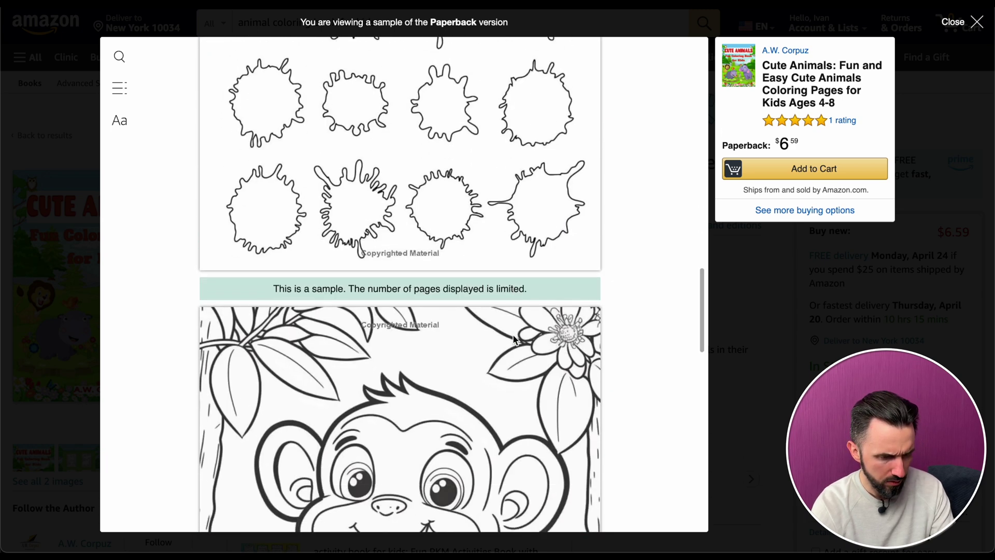
{"action": "scroll", "coordinate": [513, 334], "scroll_direction": "down", "scroll_amount": 3}
{"action": "scroll", "coordinate": [513, 334], "scroll_direction": "down", "scroll_amount": 3}
{"action": "scroll", "coordinate": [512, 334], "scroll_direction": "down", "scroll_amount": 4}
{"action": "scroll", "coordinate": [512, 334], "scroll_direction": "down", "scroll_amount": 4}
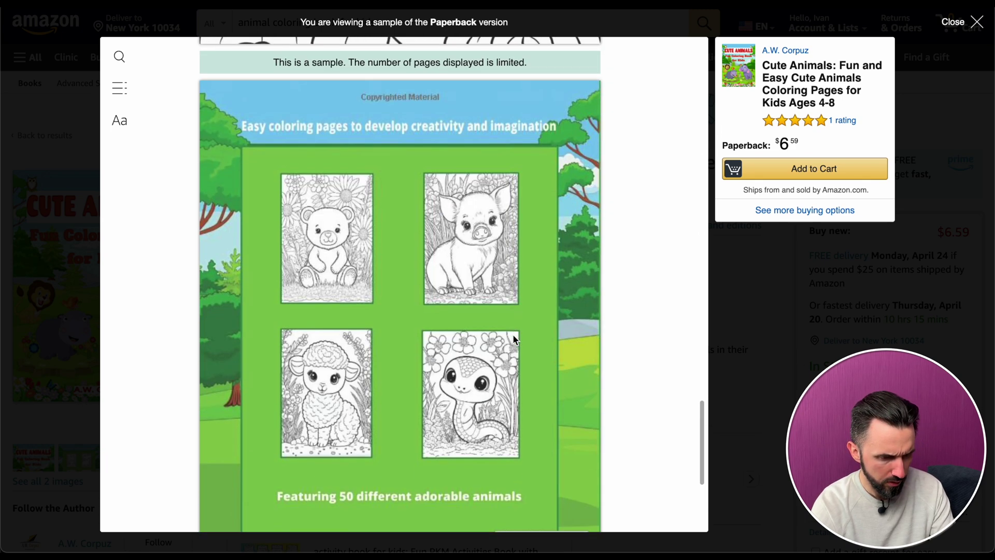
{"action": "scroll", "coordinate": [513, 333], "scroll_direction": "down", "scroll_amount": 2}
{"action": "scroll", "coordinate": [512, 333], "scroll_direction": "down", "scroll_amount": 2}
{"action": "scroll", "coordinate": [512, 333], "scroll_direction": "up", "scroll_amount": 3}
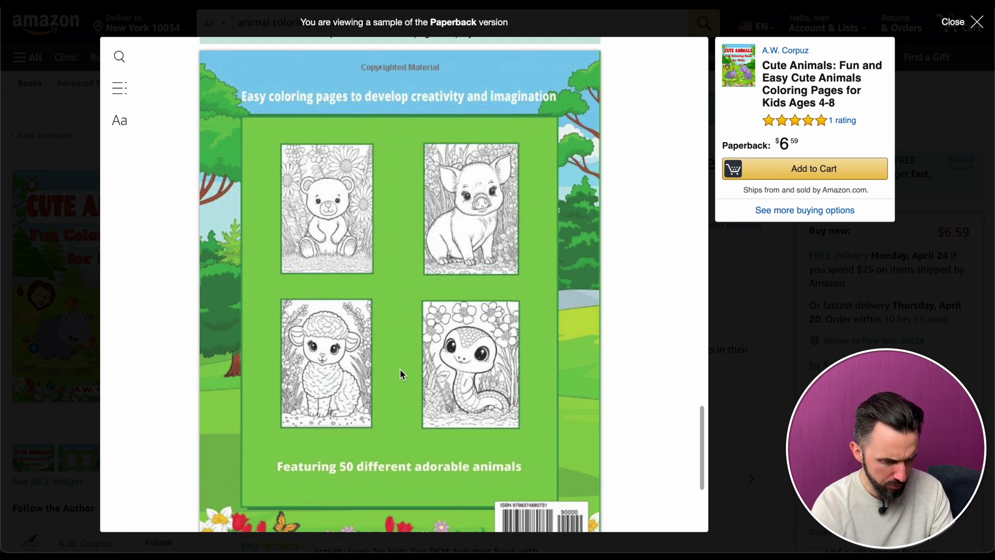
{"action": "scroll", "coordinate": [341, 363], "scroll_direction": "up", "scroll_amount": 1}
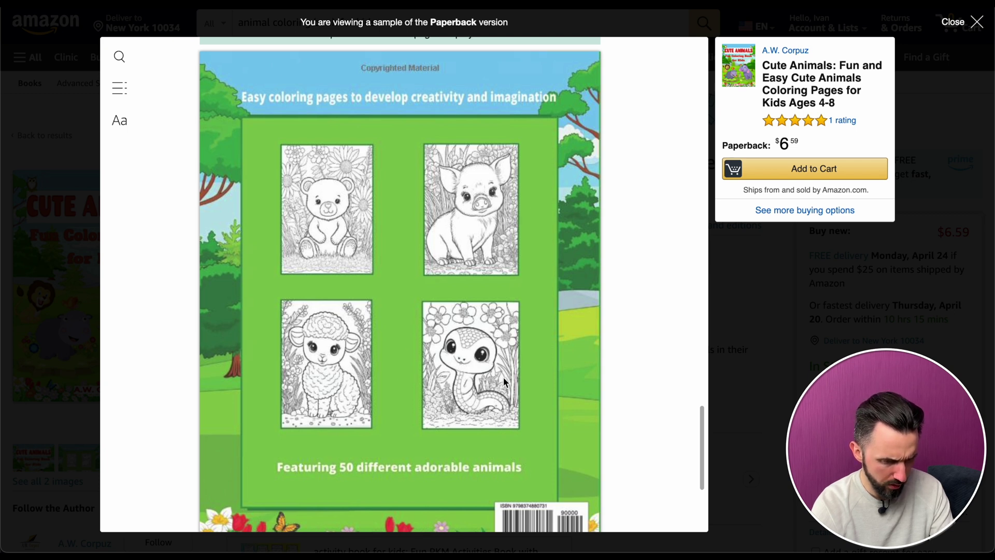
{"action": "key", "text": "Escape"}
{"action": "scroll", "coordinate": [551, 297], "scroll_direction": "down", "scroll_amount": 5}
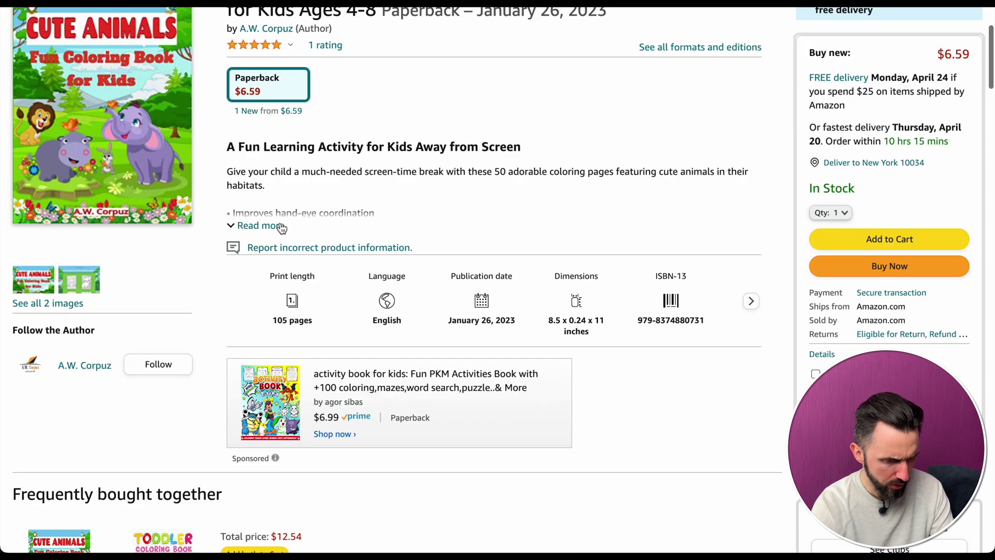
{"action": "left_click", "coordinate": [260, 225]}
{"action": "scroll", "coordinate": [540, 317], "scroll_direction": "up", "scroll_amount": 1}
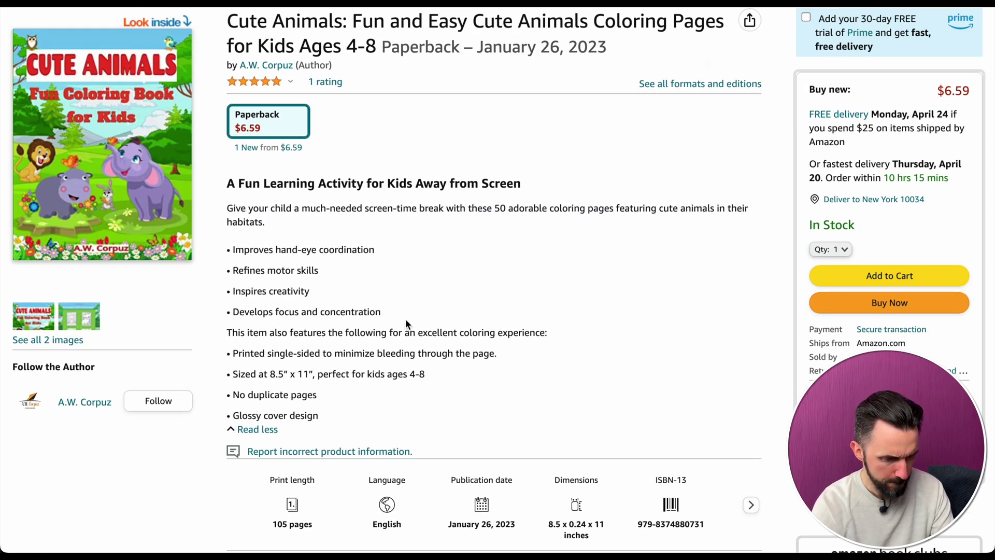
{"action": "scroll", "coordinate": [521, 311], "scroll_direction": "down", "scroll_amount": 3}
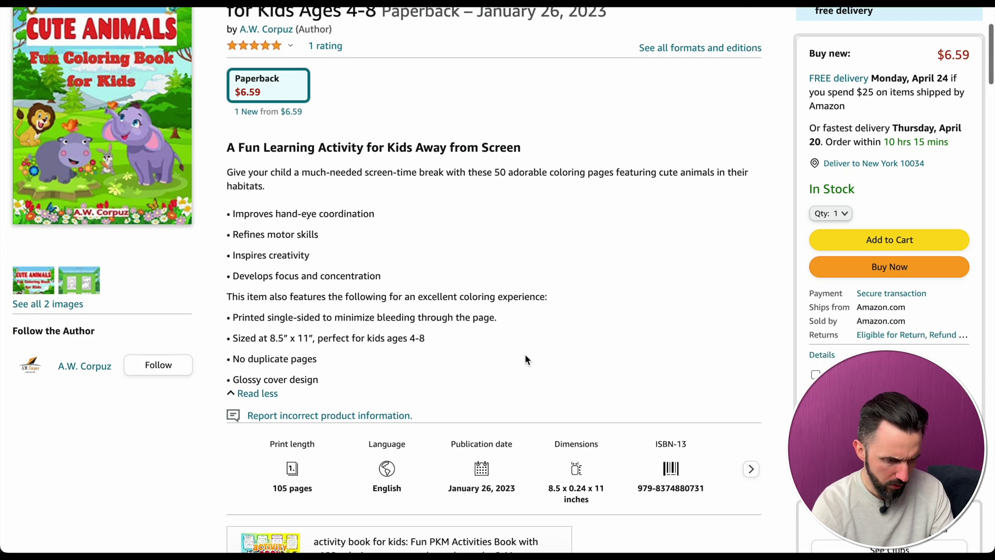
{"action": "scroll", "coordinate": [524, 354], "scroll_direction": "up", "scroll_amount": 5}
{"action": "scroll", "coordinate": [525, 355], "scroll_direction": "up", "scroll_amount": 3}
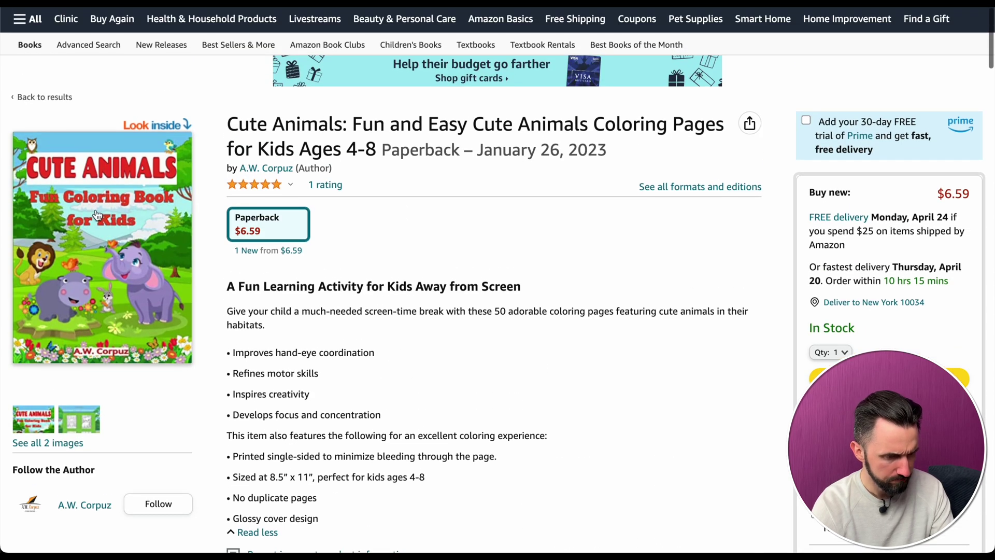
{"action": "left_click", "coordinate": [96, 209]}
{"action": "scroll", "coordinate": [502, 298], "scroll_direction": "down", "scroll_amount": 5}
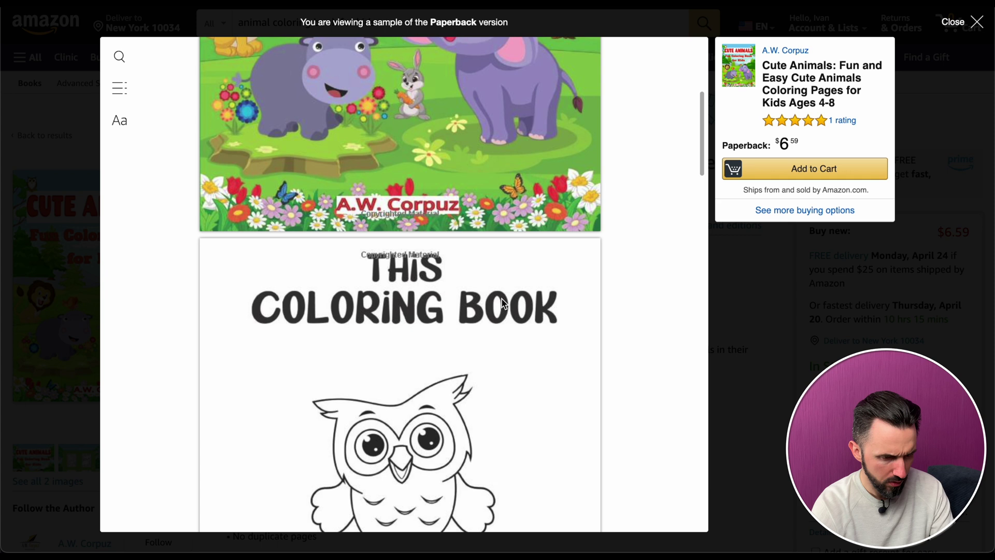
{"action": "scroll", "coordinate": [502, 298], "scroll_direction": "down", "scroll_amount": 5}
{"action": "scroll", "coordinate": [501, 297], "scroll_direction": "down", "scroll_amount": 5}
{"action": "scroll", "coordinate": [501, 298], "scroll_direction": "down", "scroll_amount": 5}
{"action": "scroll", "coordinate": [502, 297], "scroll_direction": "down", "scroll_amount": 2}
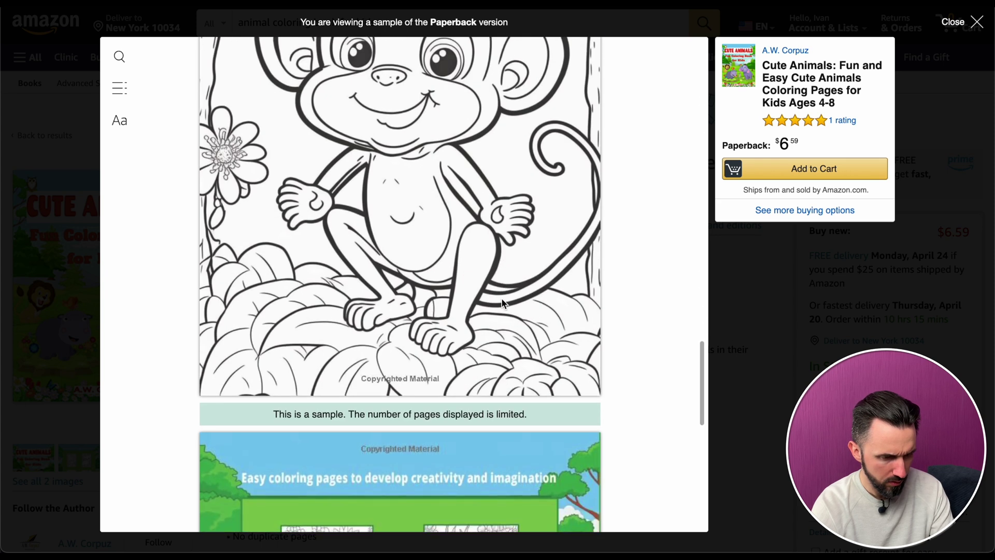
{"action": "scroll", "coordinate": [502, 298], "scroll_direction": "down", "scroll_amount": 1}
{"action": "scroll", "coordinate": [502, 298], "scroll_direction": "up", "scroll_amount": 3}
{"action": "scroll", "coordinate": [501, 299], "scroll_direction": "up", "scroll_amount": 1}
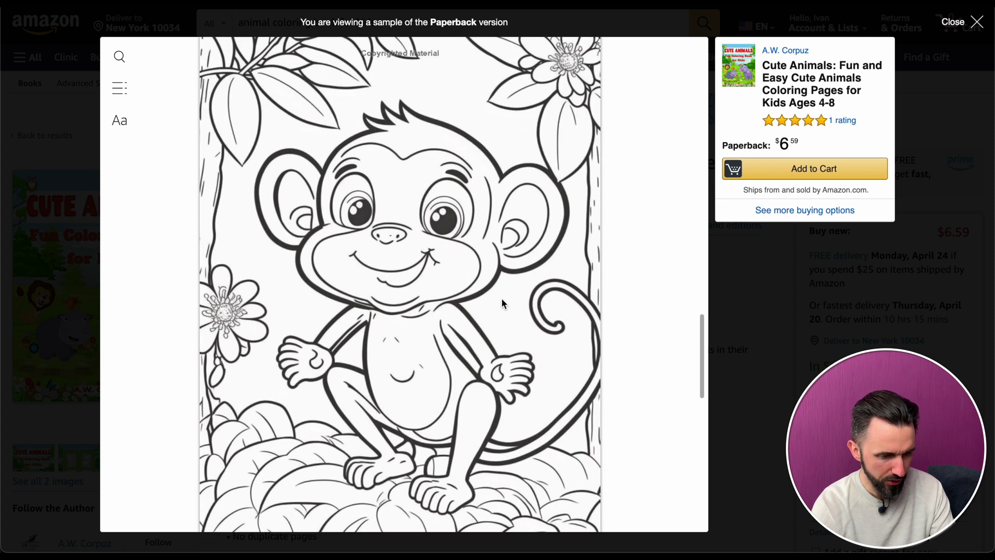
{"action": "scroll", "coordinate": [501, 298], "scroll_direction": "up", "scroll_amount": 2}
{"action": "scroll", "coordinate": [502, 298], "scroll_direction": "down", "scroll_amount": 2}
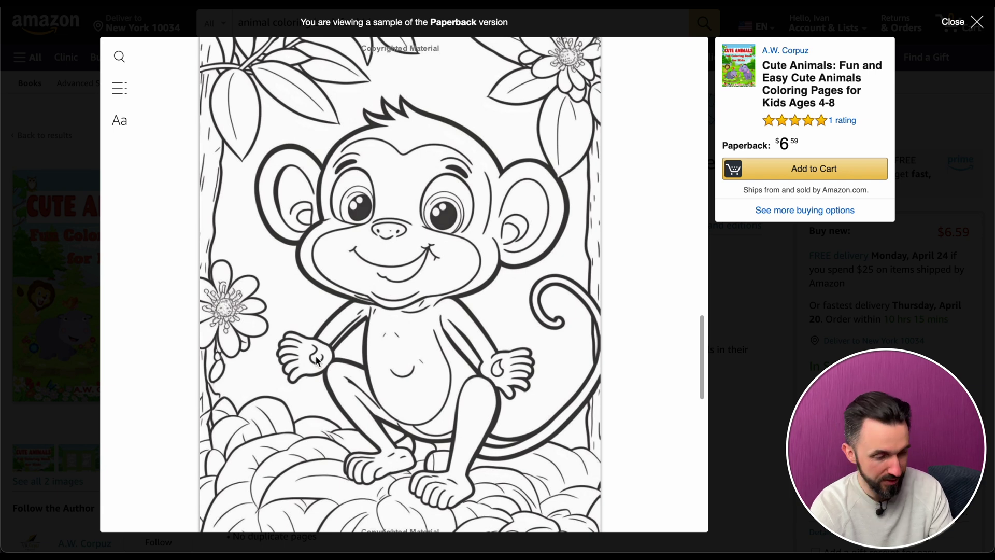
{"action": "scroll", "coordinate": [480, 436], "scroll_direction": "down", "scroll_amount": 2}
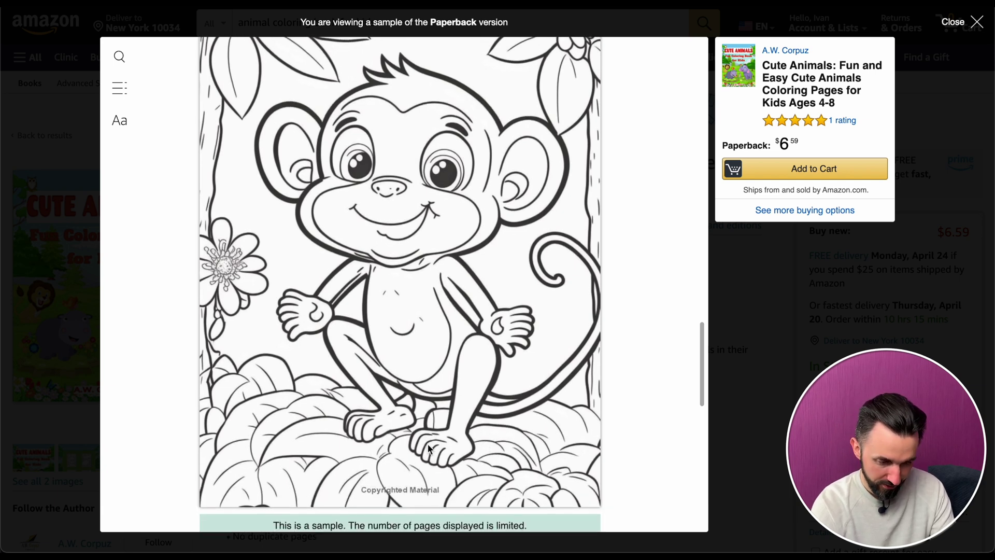
{"action": "scroll", "coordinate": [482, 365], "scroll_direction": "up", "scroll_amount": 2}
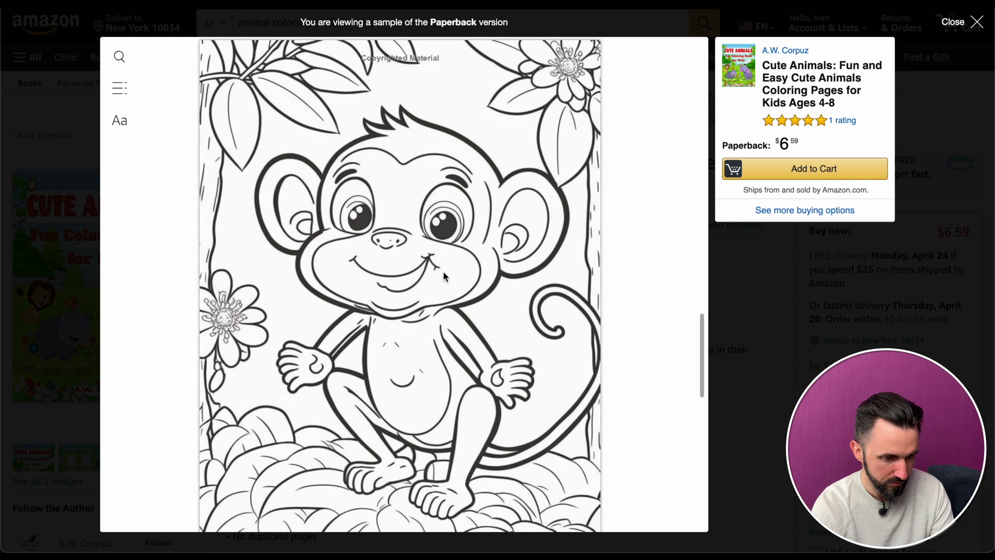
{"action": "scroll", "coordinate": [442, 270], "scroll_direction": "up", "scroll_amount": 3}
{"action": "scroll", "coordinate": [444, 272], "scroll_direction": "down", "scroll_amount": 3}
{"action": "scroll", "coordinate": [443, 272], "scroll_direction": "down", "scroll_amount": 2}
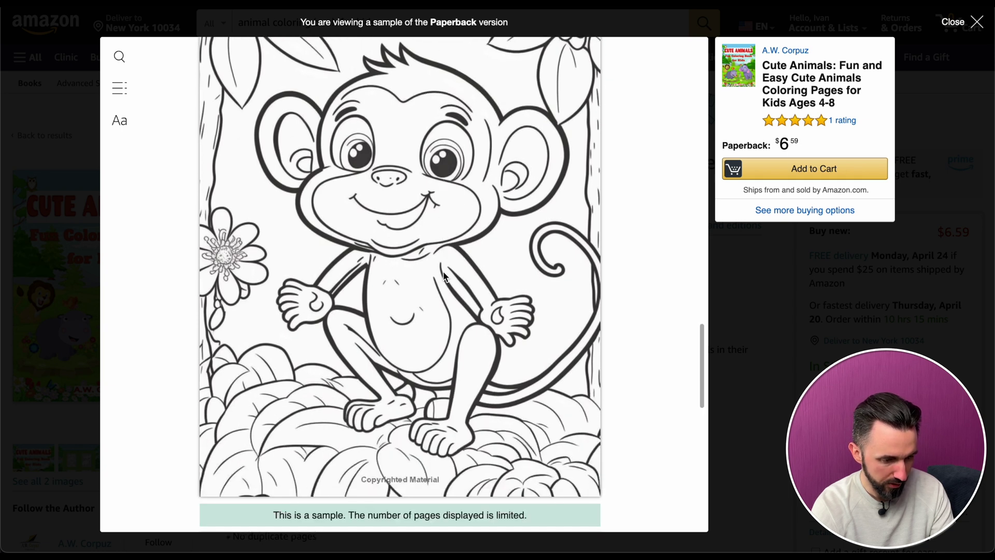
{"action": "scroll", "coordinate": [443, 271], "scroll_direction": "up", "scroll_amount": 2}
Close the Cute Animals sample viewer after reaching the monkey page
{"action": "left_click", "coordinate": [739, 354]}
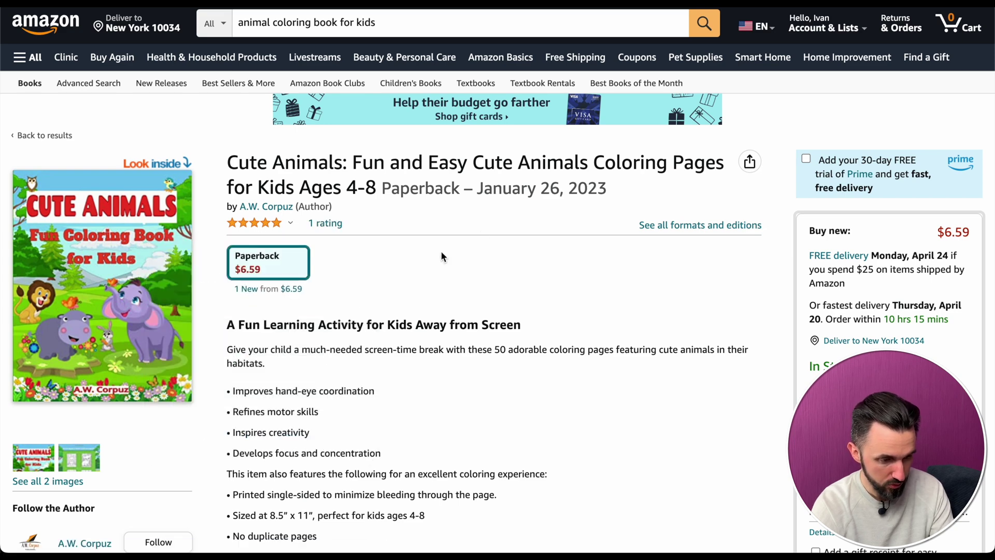
{"action": "scroll", "coordinate": [442, 250], "scroll_direction": "down", "scroll_amount": 7}
{"action": "scroll", "coordinate": [441, 250], "scroll_direction": "down", "scroll_amount": 8}
{"action": "scroll", "coordinate": [442, 251], "scroll_direction": "down", "scroll_amount": 8}
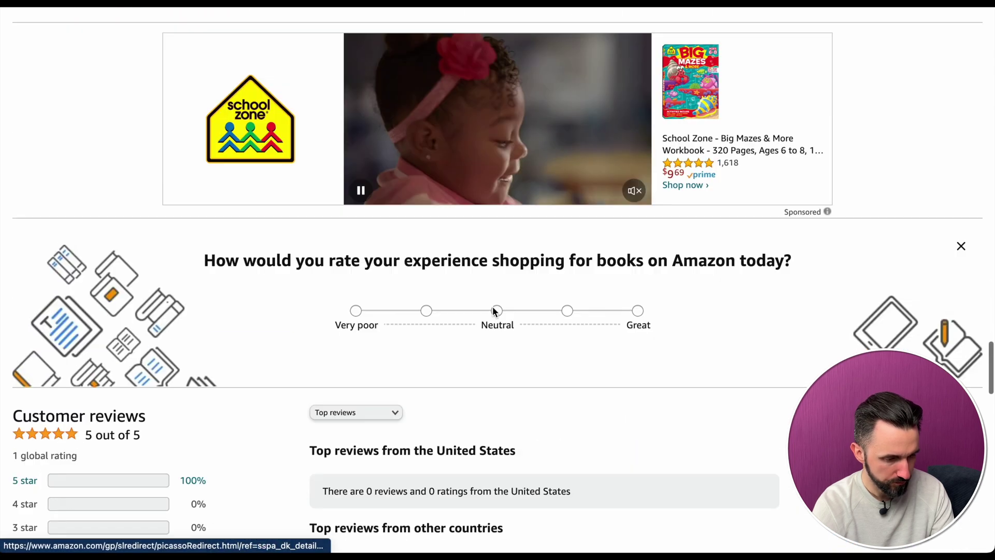
{"action": "scroll", "coordinate": [492, 307], "scroll_direction": "down", "scroll_amount": 4}
{"action": "scroll", "coordinate": [492, 307], "scroll_direction": "down", "scroll_amount": 1}
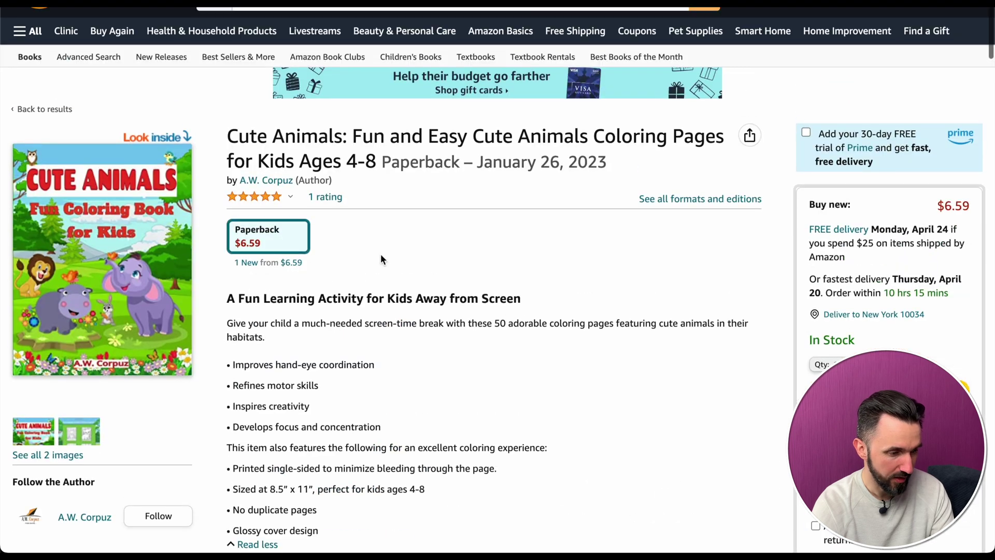
Reopen the Cute Animals look-inside preview after checking its customer reviews
{"action": "left_click", "coordinate": [88, 245]}
{"action": "scroll", "coordinate": [512, 334], "scroll_direction": "down", "scroll_amount": 5}
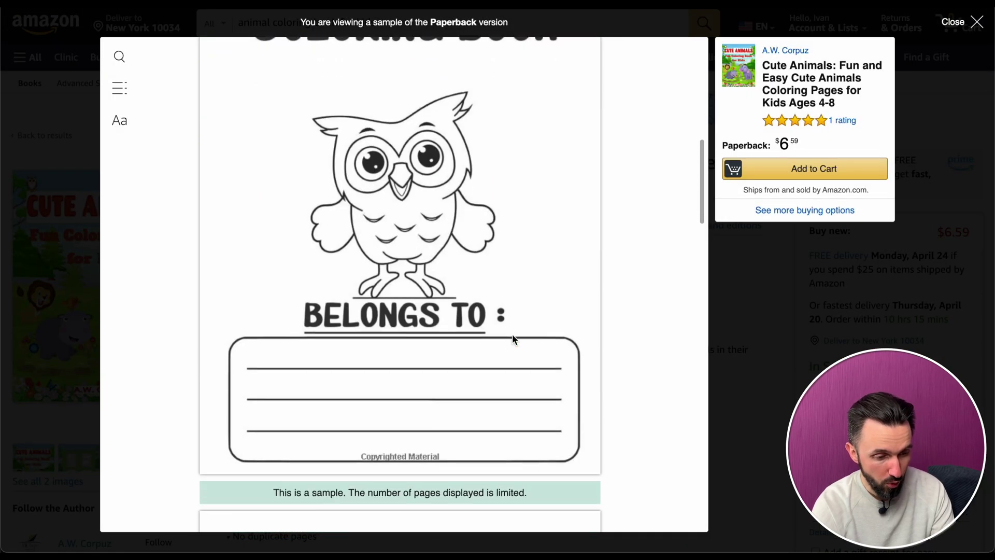
{"action": "scroll", "coordinate": [512, 334], "scroll_direction": "down", "scroll_amount": 4}
{"action": "scroll", "coordinate": [512, 334], "scroll_direction": "down", "scroll_amount": 6}
{"action": "scroll", "coordinate": [513, 334], "scroll_direction": "down", "scroll_amount": 5}
{"action": "scroll", "coordinate": [513, 334], "scroll_direction": "down", "scroll_amount": 3}
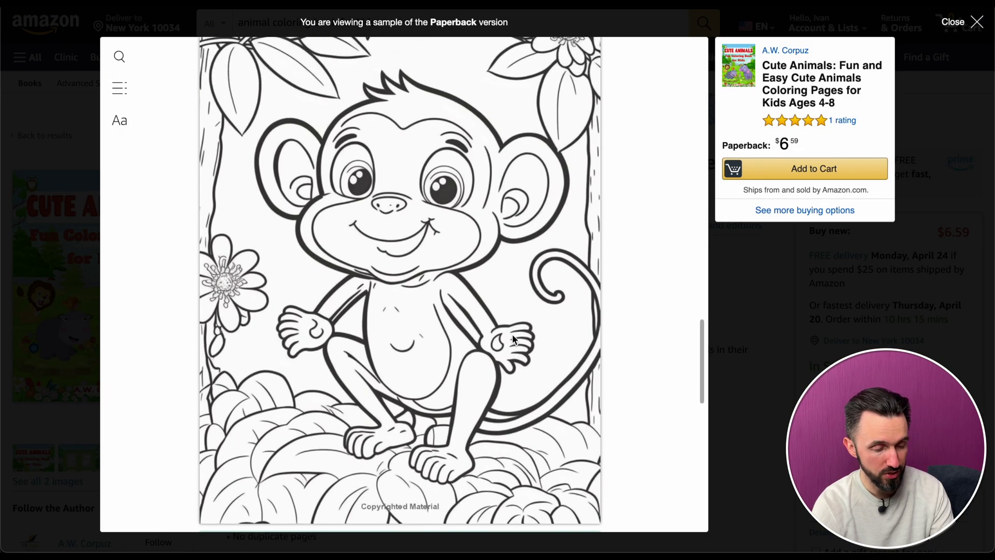
{"action": "scroll", "coordinate": [512, 334], "scroll_direction": "up", "scroll_amount": 1}
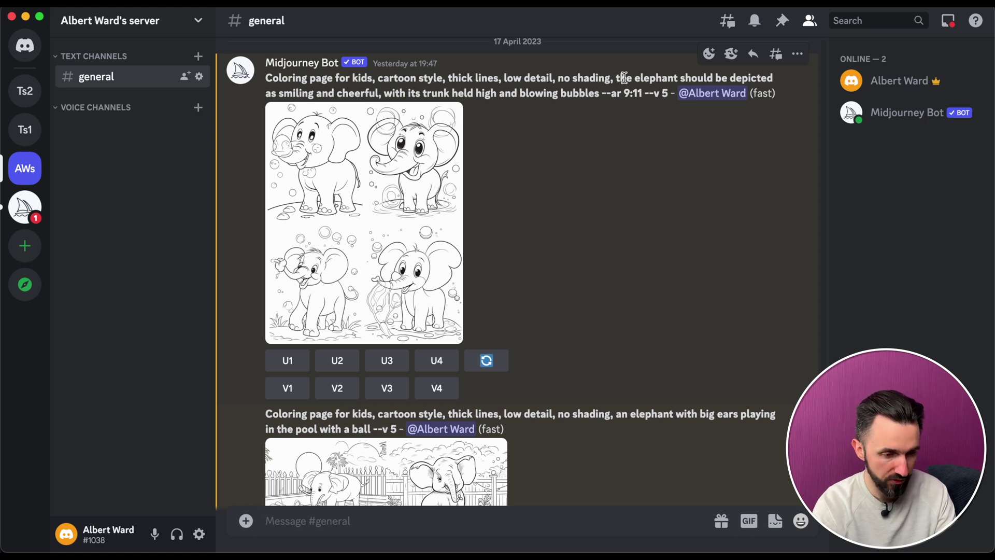
{"action": "left_click_drag", "start_coordinate": [616, 77], "coordinate": [735, 77]}
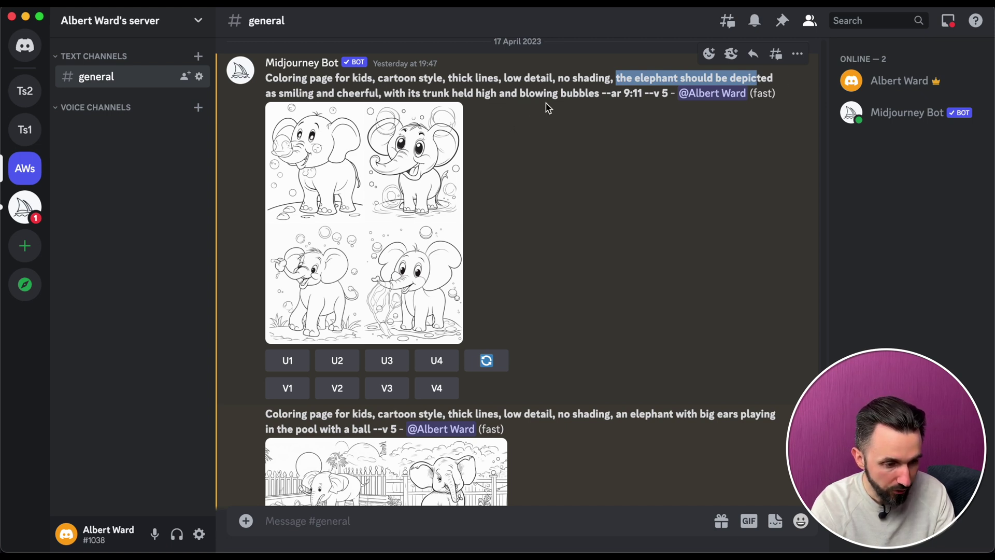
{"action": "left_click", "coordinate": [359, 187]}
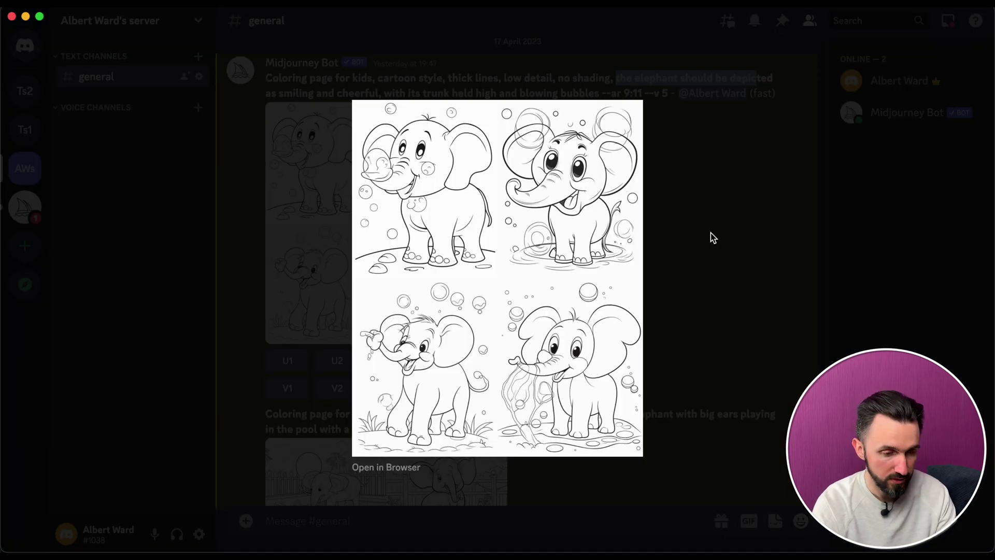
{"action": "left_click", "coordinate": [711, 232]}
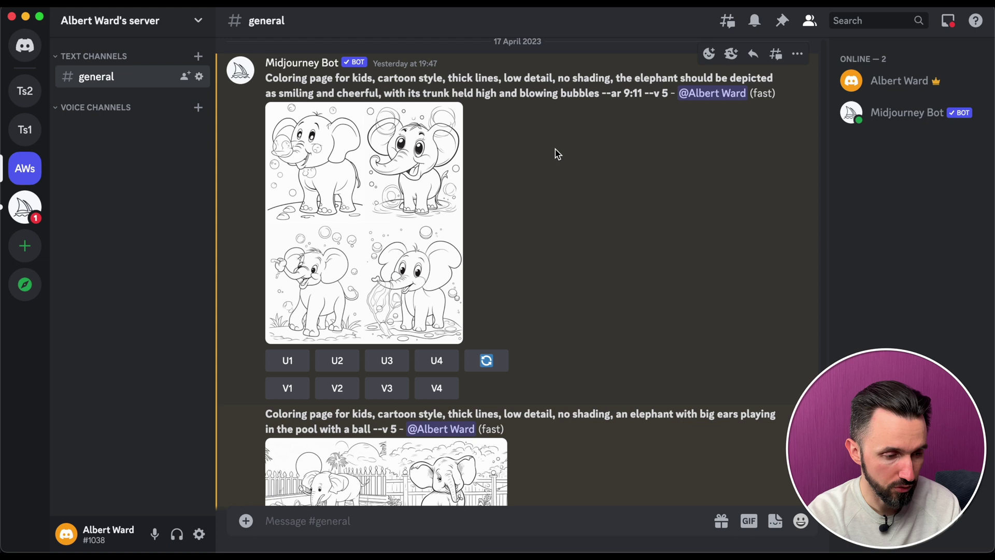
{"action": "left_click", "coordinate": [415, 189]}
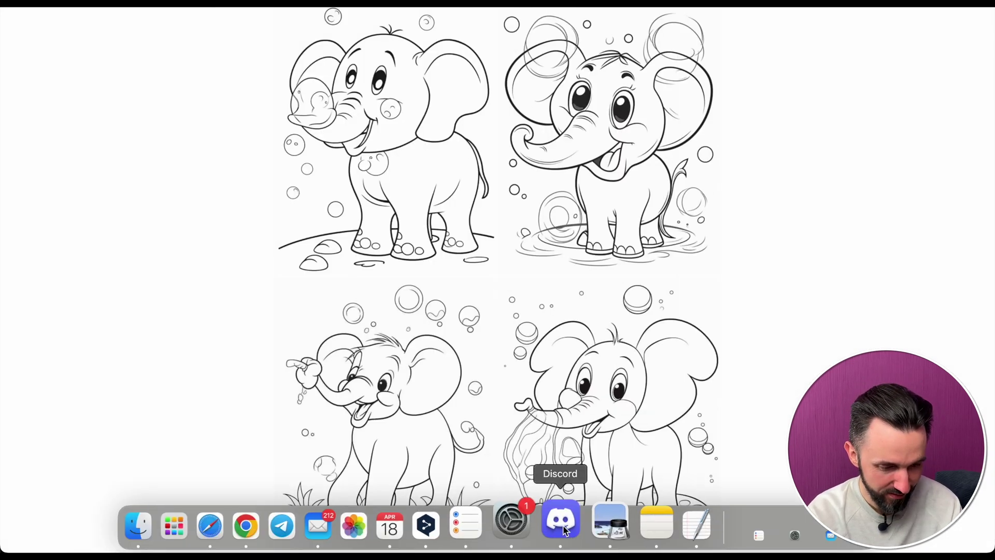
{"action": "left_click", "coordinate": [558, 523]}
{"action": "left_click", "coordinate": [741, 263]}
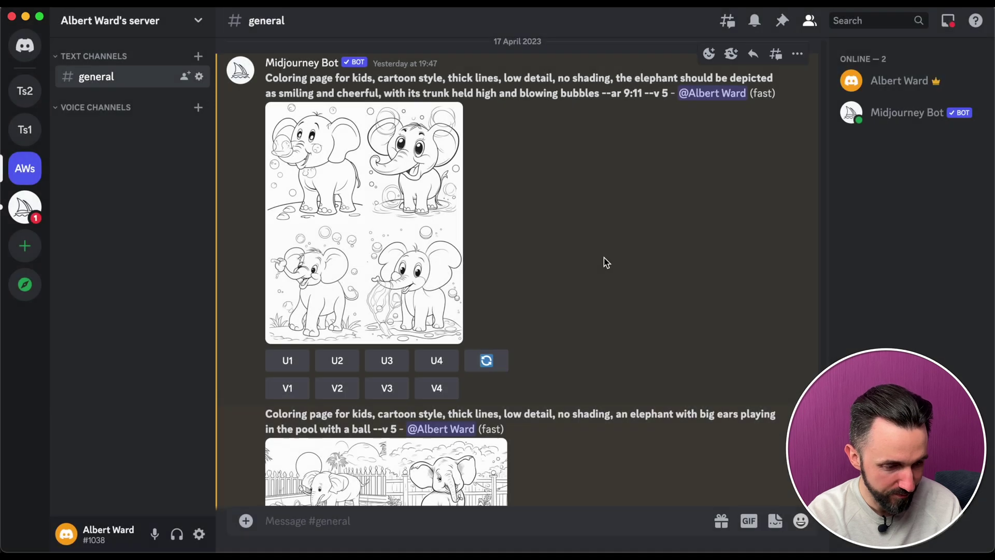
{"action": "scroll", "coordinate": [607, 265], "scroll_direction": "down", "scroll_amount": 5}
{"action": "scroll", "coordinate": [606, 265], "scroll_direction": "down", "scroll_amount": 5}
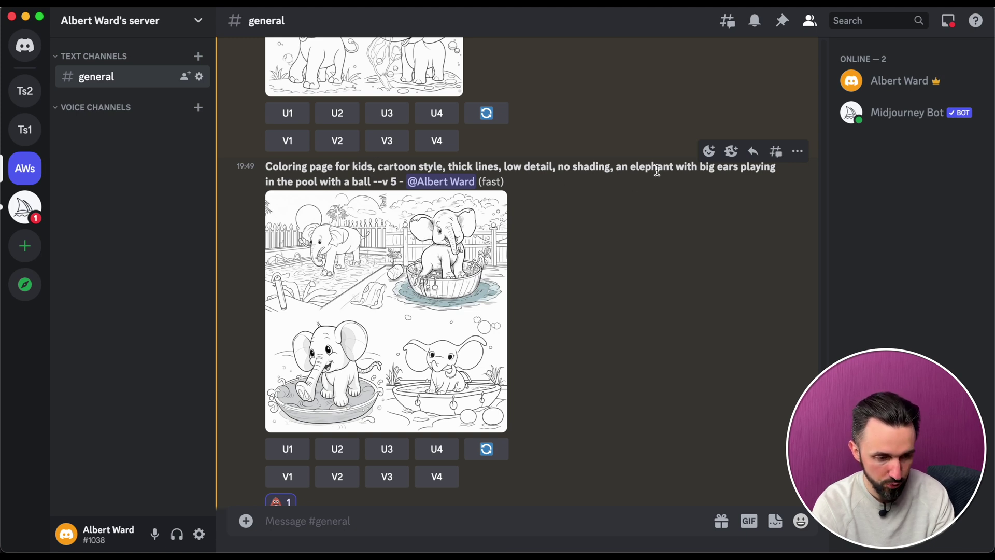
{"action": "scroll", "coordinate": [658, 172], "scroll_direction": "up", "scroll_amount": 1}
{"action": "left_click_drag", "start_coordinate": [617, 193], "coordinate": [657, 196]}
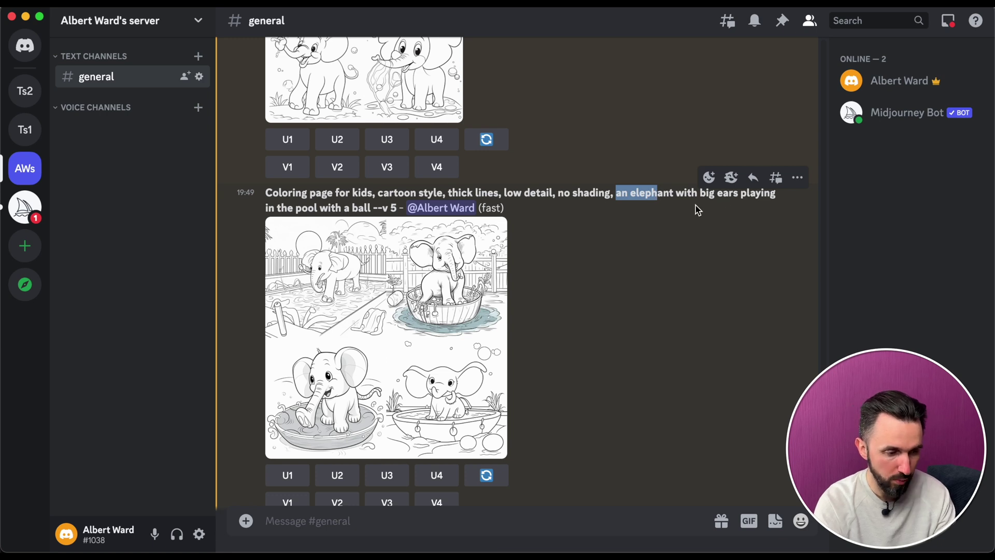
{"action": "scroll", "coordinate": [688, 245], "scroll_direction": "up", "scroll_amount": 5}
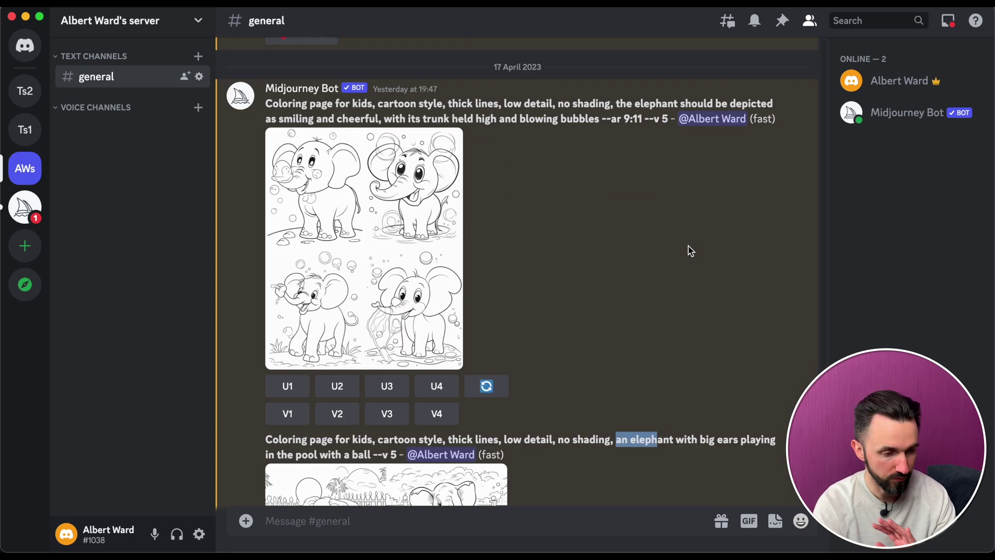
{"action": "scroll", "coordinate": [688, 246], "scroll_direction": "up", "scroll_amount": 3}
{"action": "mouse_move", "coordinate": [513, 187]}
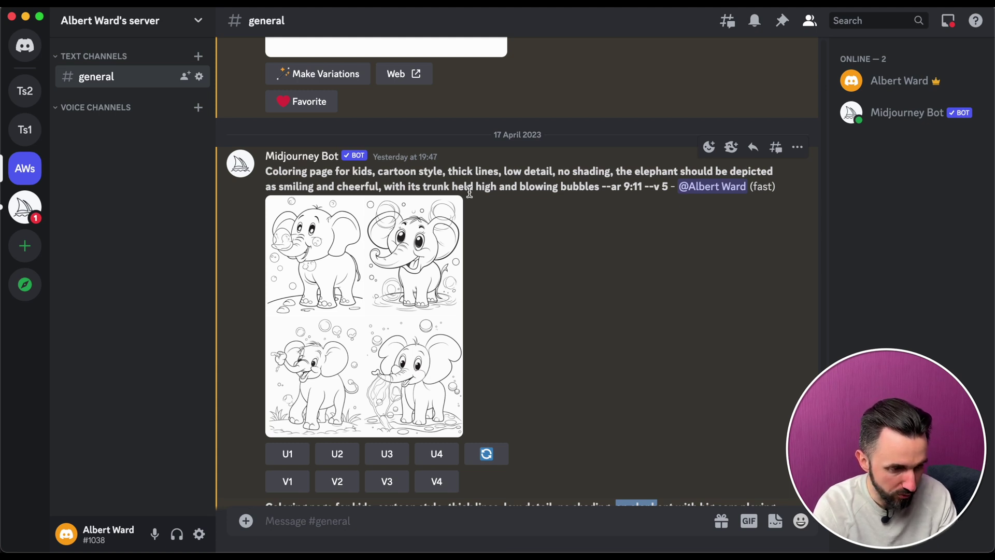
{"action": "scroll", "coordinate": [524, 284], "scroll_direction": "down", "scroll_amount": 5}
{"action": "scroll", "coordinate": [523, 284], "scroll_direction": "down", "scroll_amount": 3}
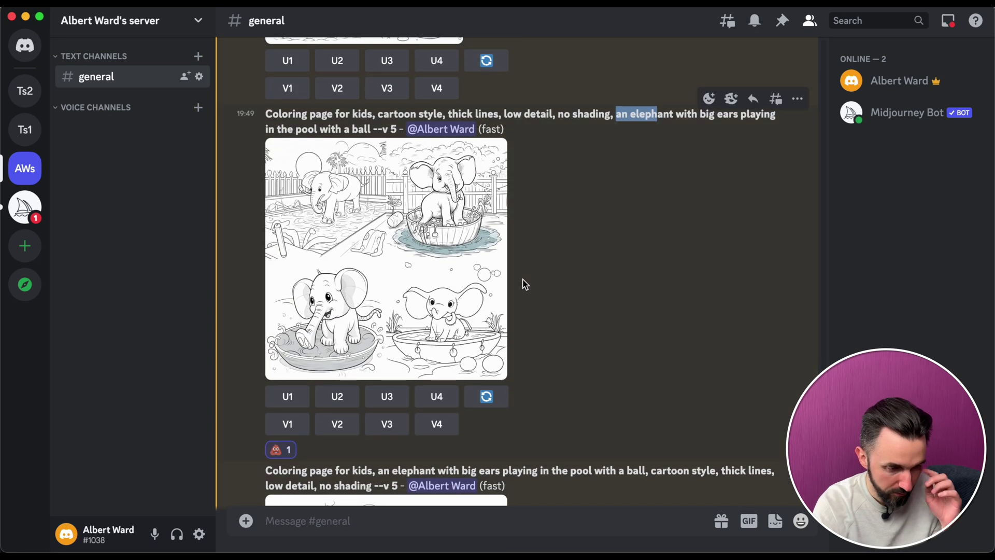
{"action": "left_click", "coordinate": [434, 234]}
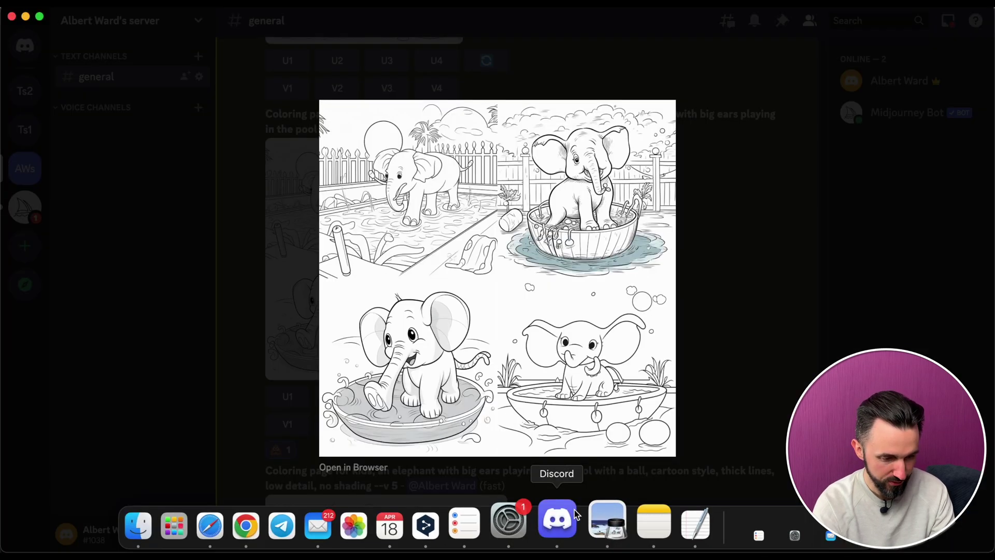
{"action": "left_click", "coordinate": [687, 291]}
{"action": "mouse_move", "coordinate": [317, 119]}
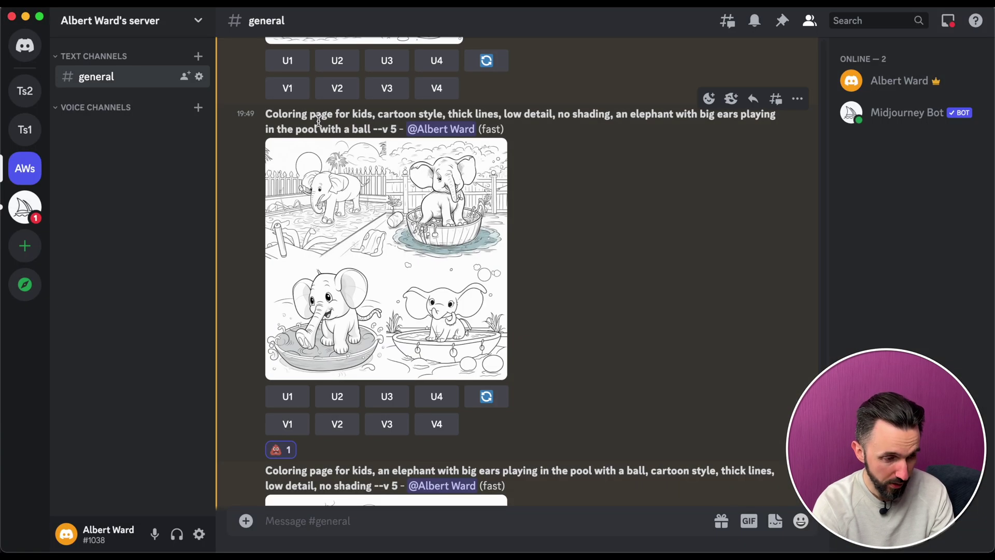
{"action": "scroll", "coordinate": [645, 307], "scroll_direction": "down", "scroll_amount": 5}
{"action": "scroll", "coordinate": [645, 306], "scroll_direction": "up", "scroll_amount": 2}
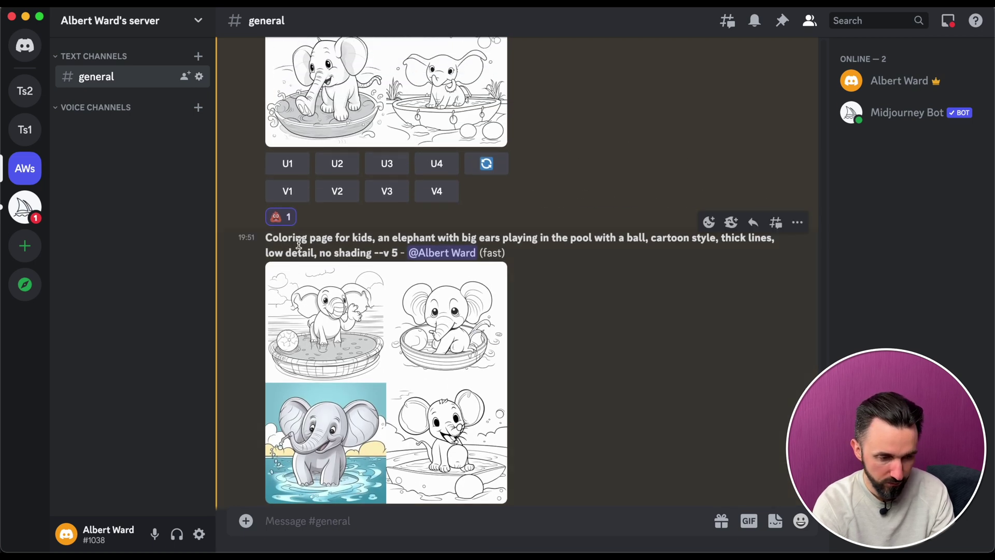
{"action": "mouse_move", "coordinate": [459, 358]}
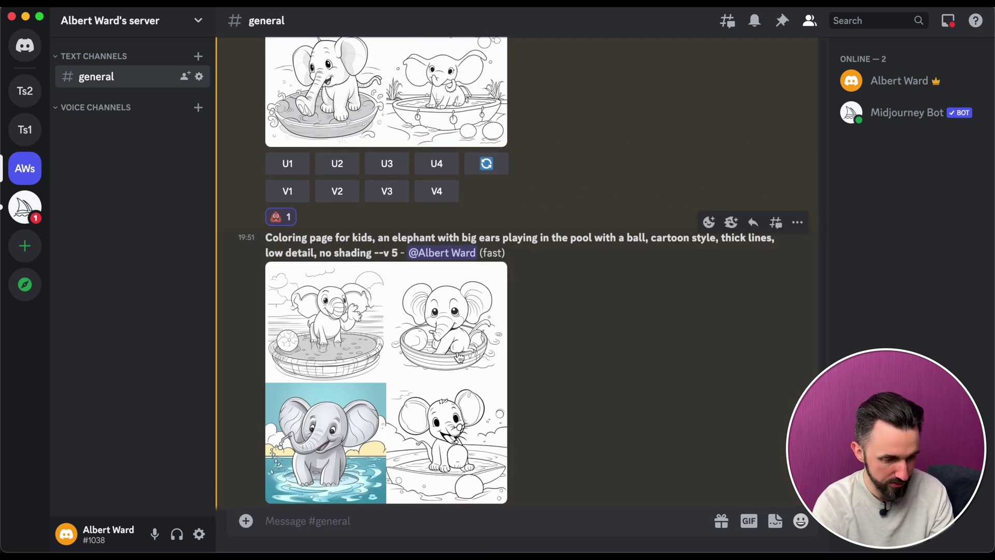
{"action": "scroll", "coordinate": [459, 359], "scroll_direction": "down", "scroll_amount": 1}
{"action": "left_click", "coordinate": [353, 257]}
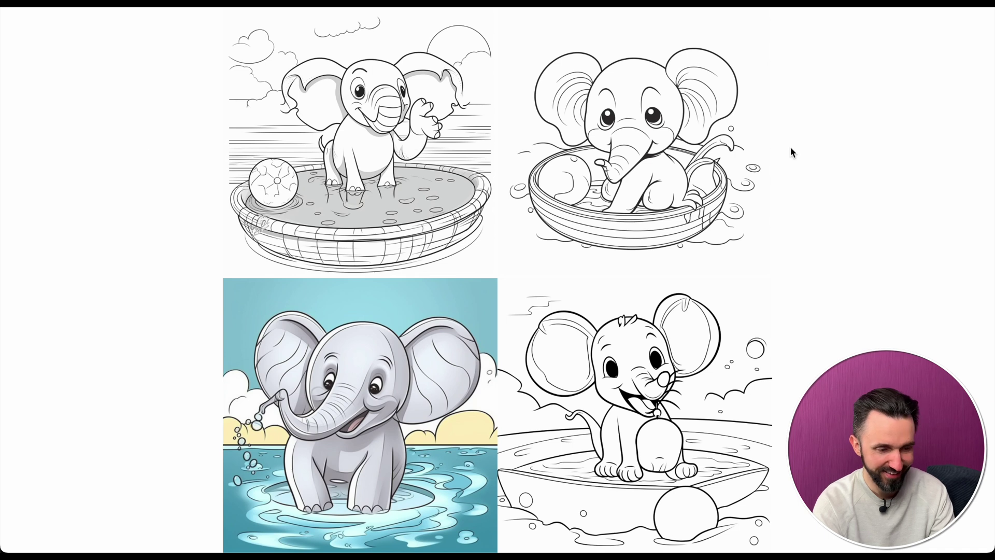
{"action": "mouse_move", "coordinate": [558, 557]}
{"action": "left_click", "coordinate": [558, 537]}
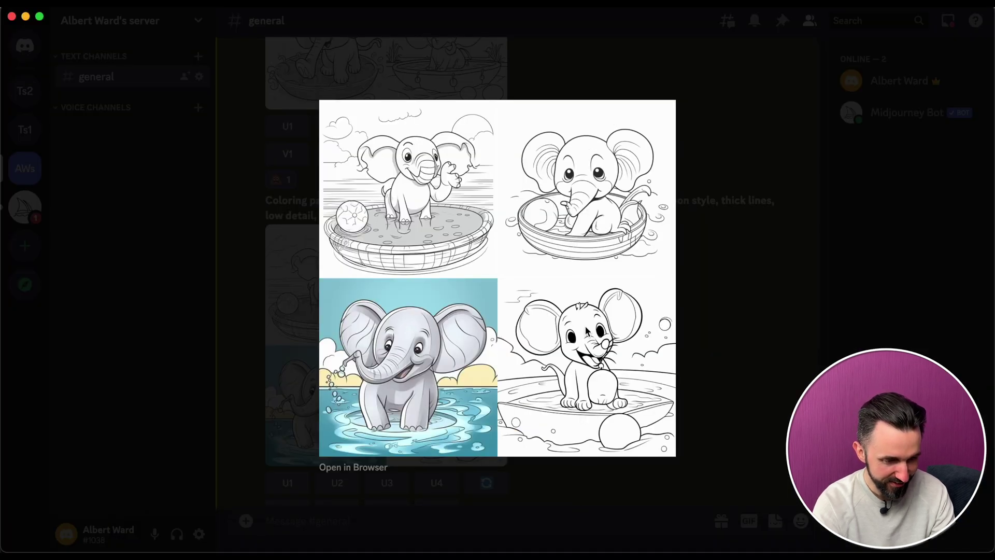
{"action": "left_click", "coordinate": [732, 334]}
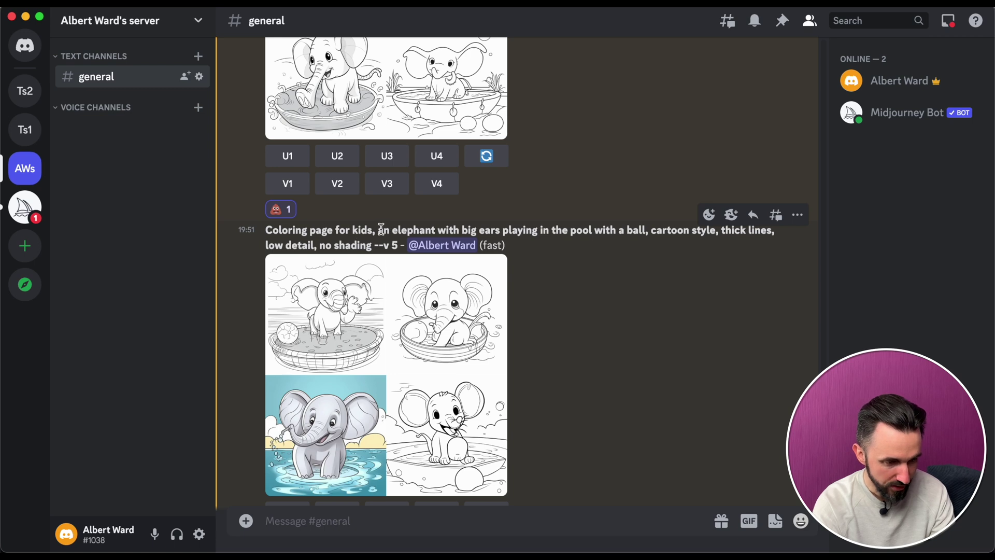
{"action": "left_click_drag", "start_coordinate": [378, 229], "coordinate": [498, 228]}
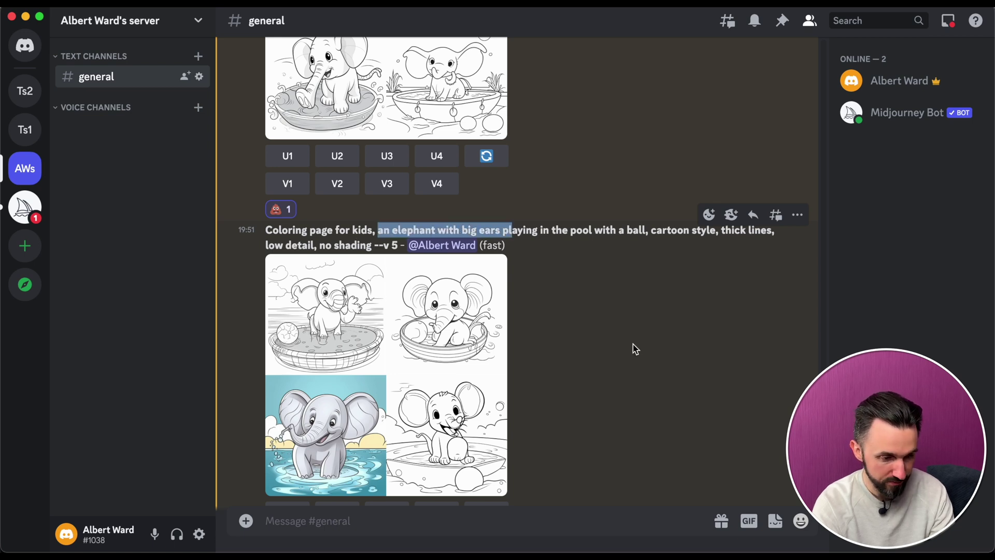
{"action": "scroll", "coordinate": [634, 349], "scroll_direction": "down", "scroll_amount": 5}
{"action": "scroll", "coordinate": [634, 349], "scroll_direction": "down", "scroll_amount": 3}
{"action": "scroll", "coordinate": [633, 348], "scroll_direction": "up", "scroll_amount": 1}
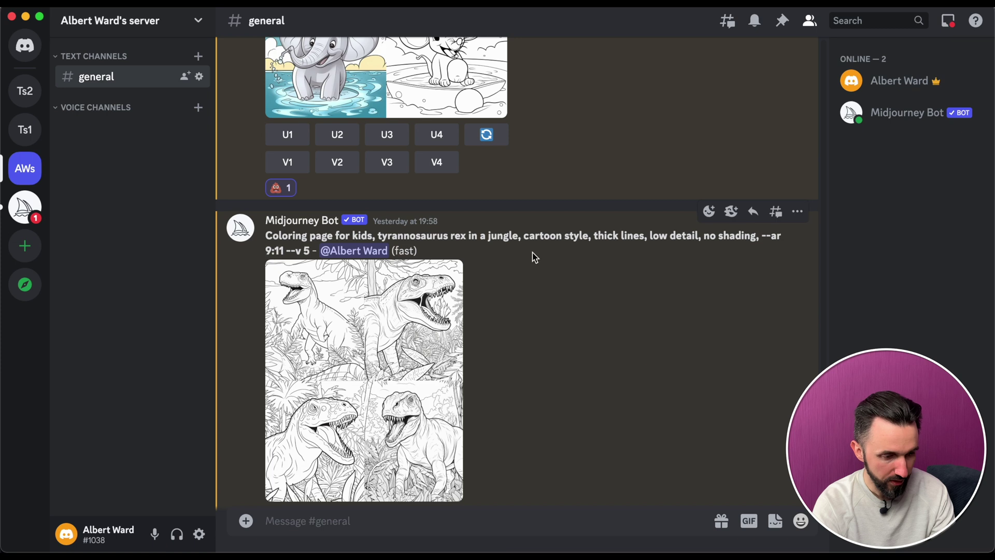
{"action": "scroll", "coordinate": [573, 250], "scroll_direction": "up", "scroll_amount": 5}
{"action": "scroll", "coordinate": [574, 251], "scroll_direction": "up", "scroll_amount": 1}
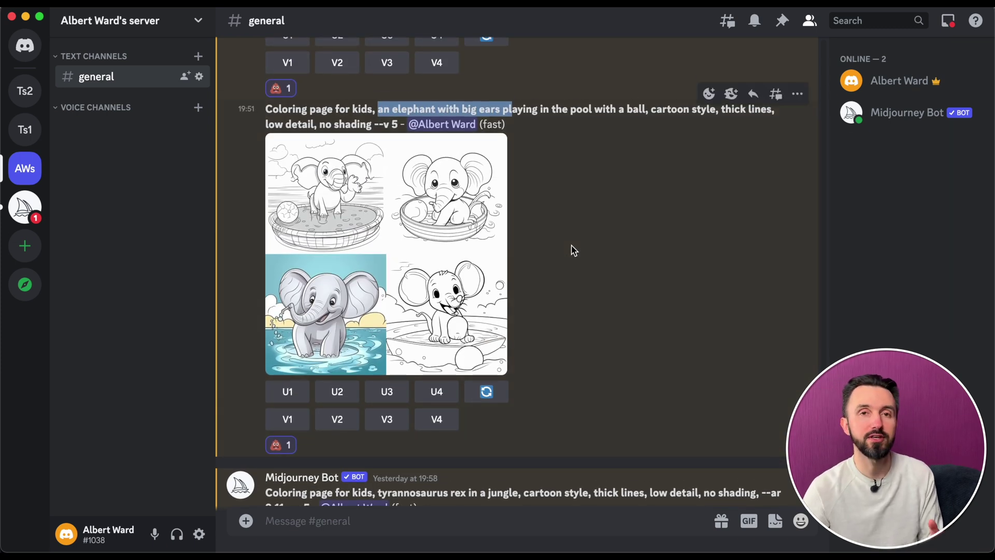
{"action": "scroll", "coordinate": [572, 251], "scroll_direction": "down", "scroll_amount": 1}
{"action": "scroll", "coordinate": [573, 251], "scroll_direction": "down", "scroll_amount": 6}
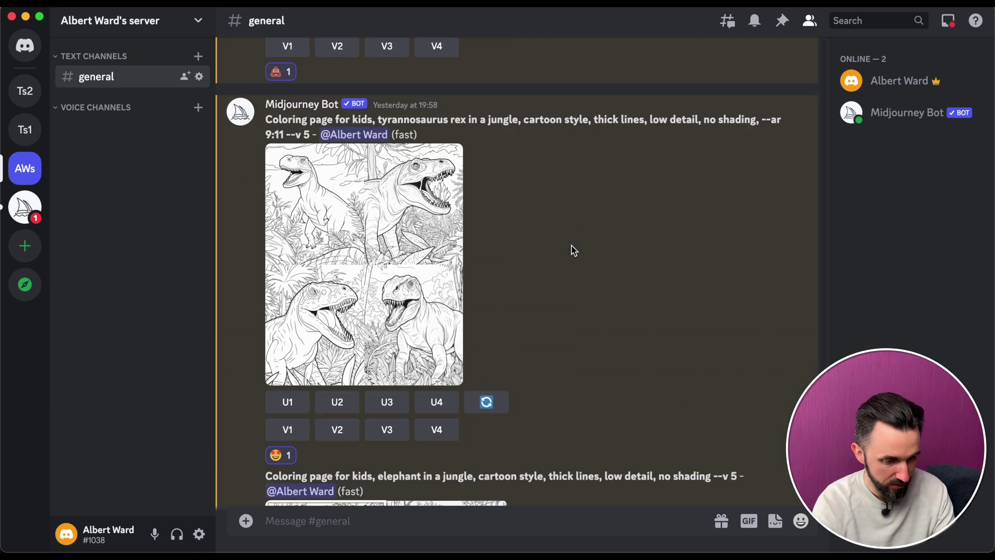
{"action": "scroll", "coordinate": [574, 251], "scroll_direction": "up", "scroll_amount": 2}
{"action": "scroll", "coordinate": [573, 250], "scroll_direction": "up", "scroll_amount": 1}
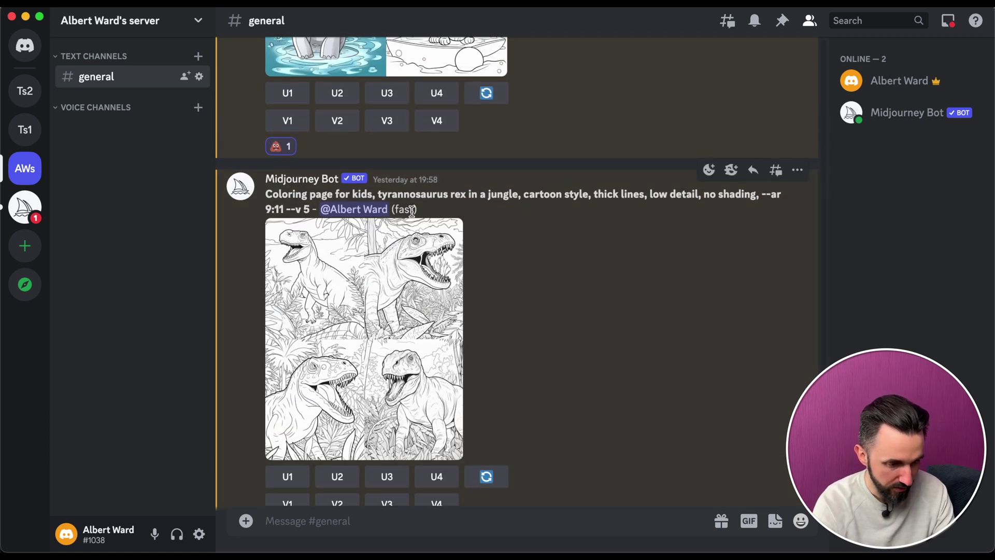
{"action": "left_click", "coordinate": [459, 366]}
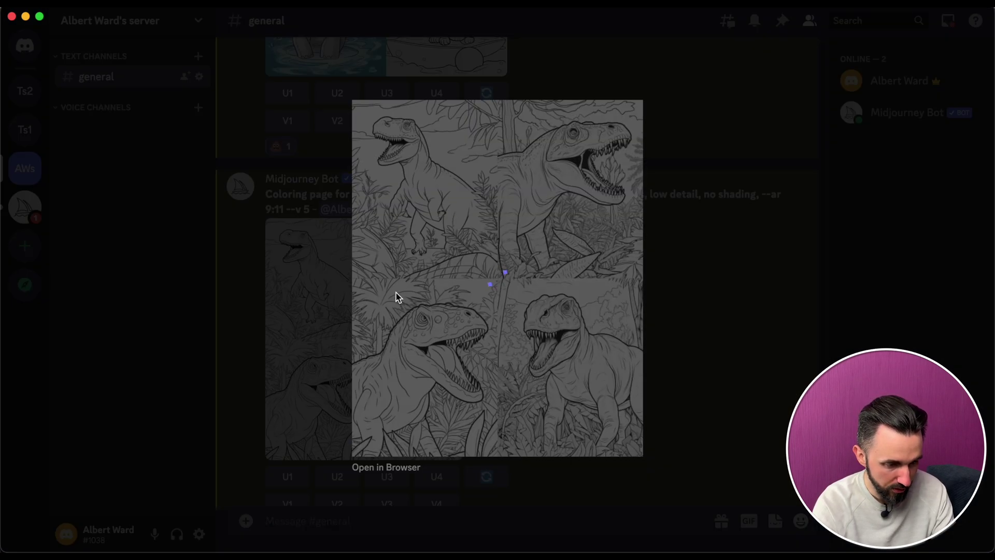
{"action": "left_click", "coordinate": [670, 336]}
{"action": "scroll", "coordinate": [587, 349], "scroll_direction": "down", "scroll_amount": 5}
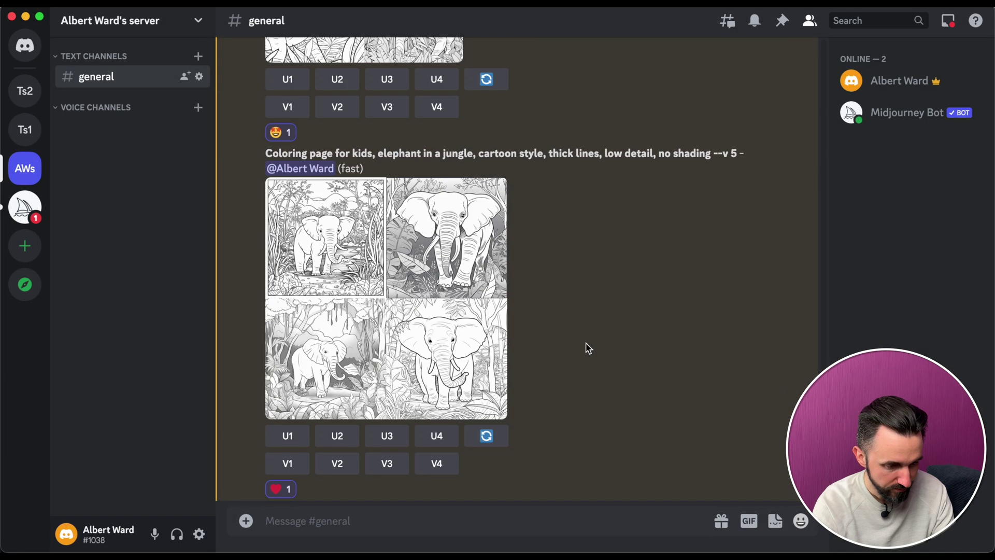
{"action": "scroll", "coordinate": [587, 349], "scroll_direction": "down", "scroll_amount": 2}
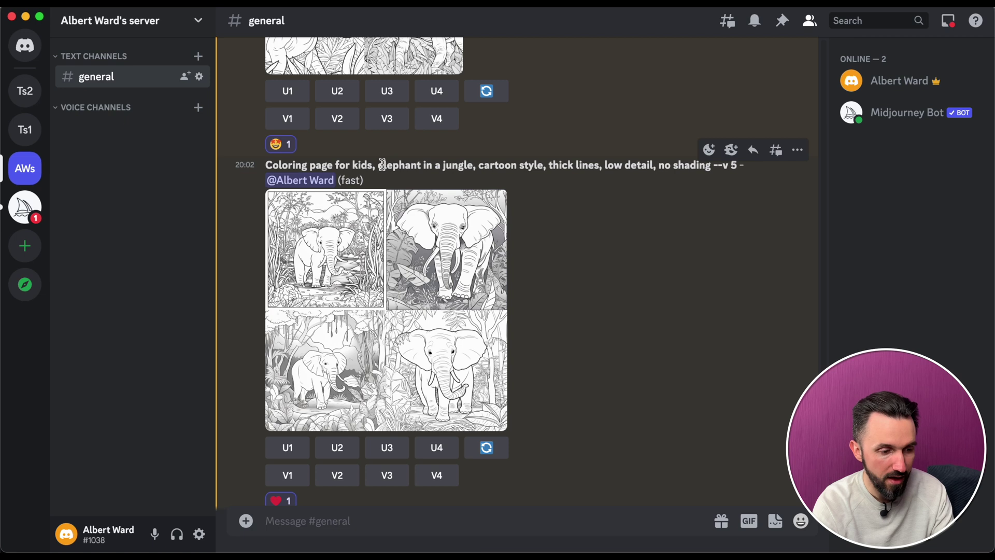
{"action": "left_click_drag", "start_coordinate": [380, 166], "coordinate": [475, 166]}
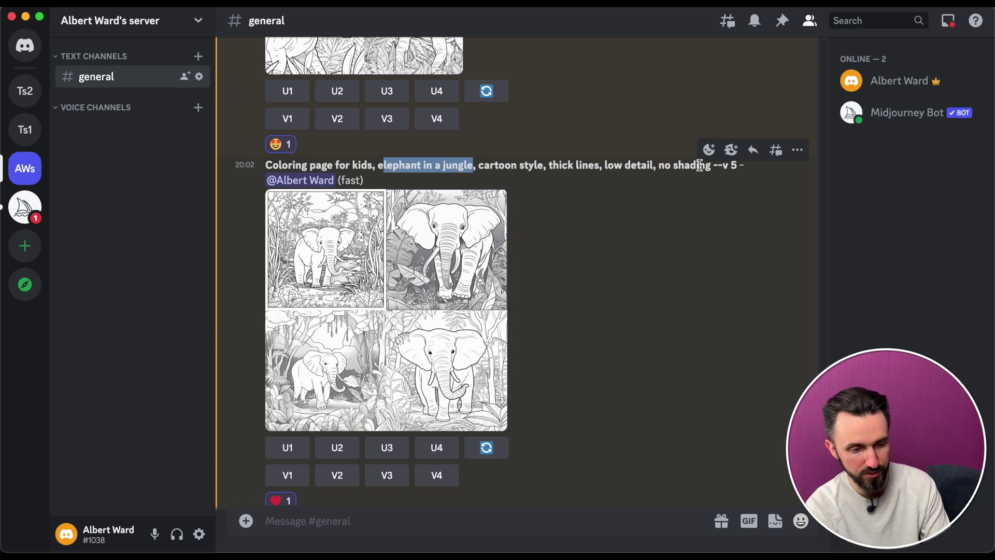
{"action": "left_click", "coordinate": [645, 300]}
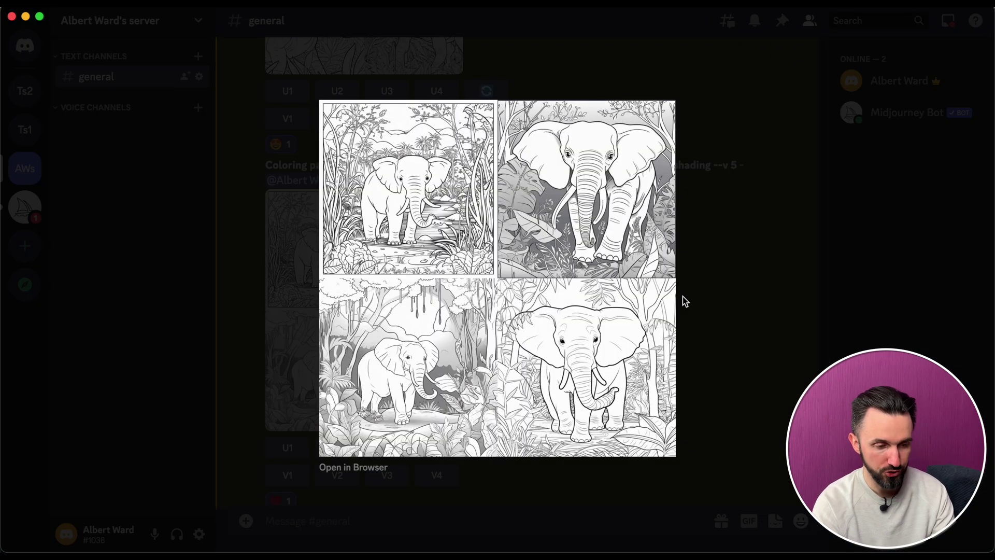
{"action": "left_click", "coordinate": [736, 286]}
{"action": "scroll", "coordinate": [599, 281], "scroll_direction": "up", "scroll_amount": 8}
{"action": "scroll", "coordinate": [599, 282], "scroll_direction": "up", "scroll_amount": 4}
{"action": "left_click", "coordinate": [489, 243]}
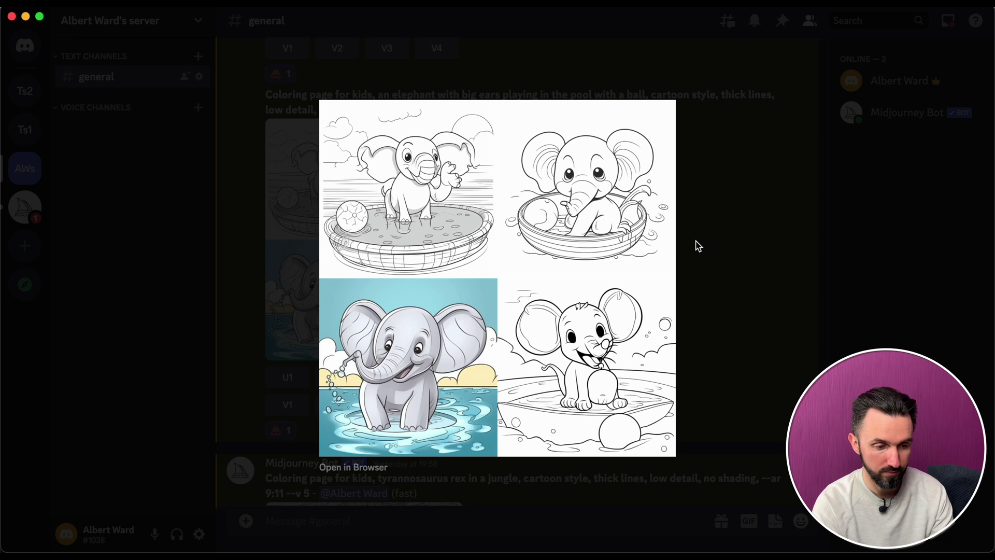
{"action": "left_click", "coordinate": [698, 247]}
{"action": "scroll", "coordinate": [697, 246], "scroll_direction": "down", "scroll_amount": 8}
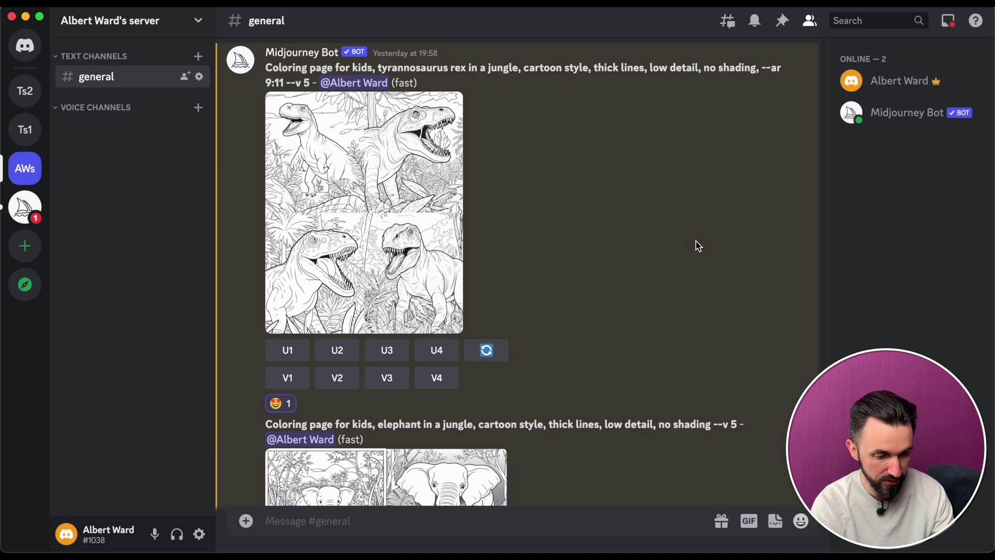
{"action": "scroll", "coordinate": [698, 246], "scroll_direction": "down", "scroll_amount": 5}
{"action": "scroll", "coordinate": [698, 246], "scroll_direction": "down", "scroll_amount": 1}
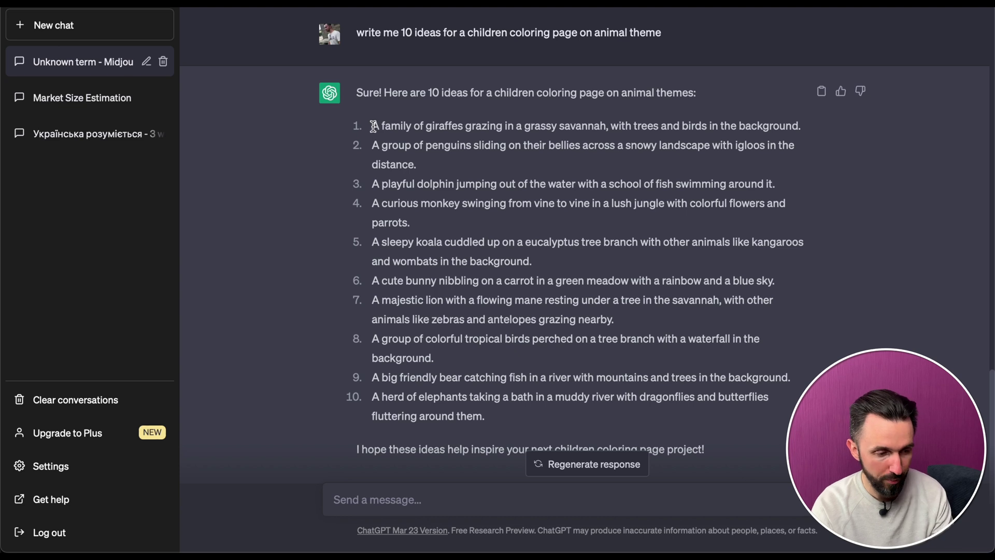
Highlight the full text of idea 1, a giraffe family grazing in the savannah
{"action": "left_click_drag", "start_coordinate": [374, 125], "coordinate": [688, 123]}
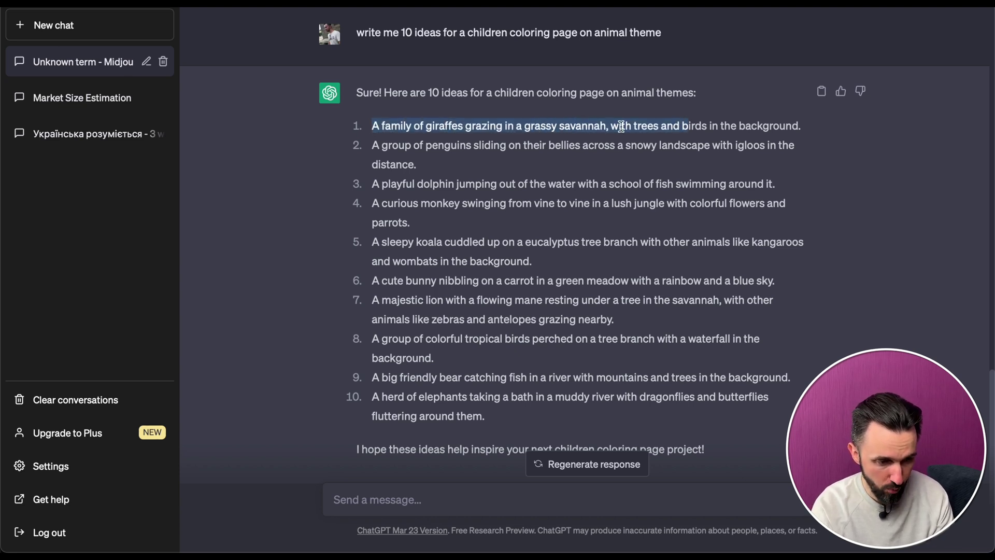
{"action": "left_click", "coordinate": [644, 126]}
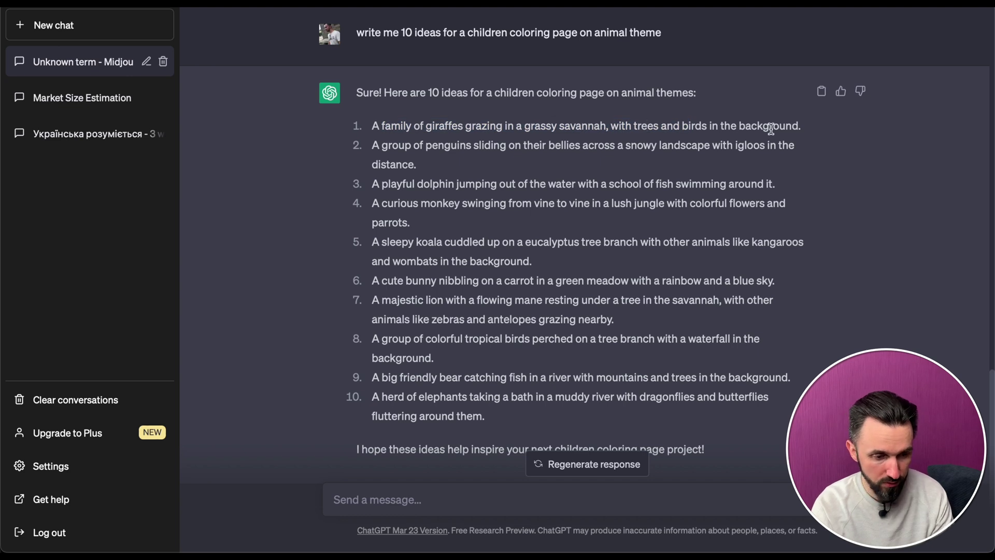
{"action": "left_click_drag", "start_coordinate": [372, 125], "coordinate": [787, 125]}
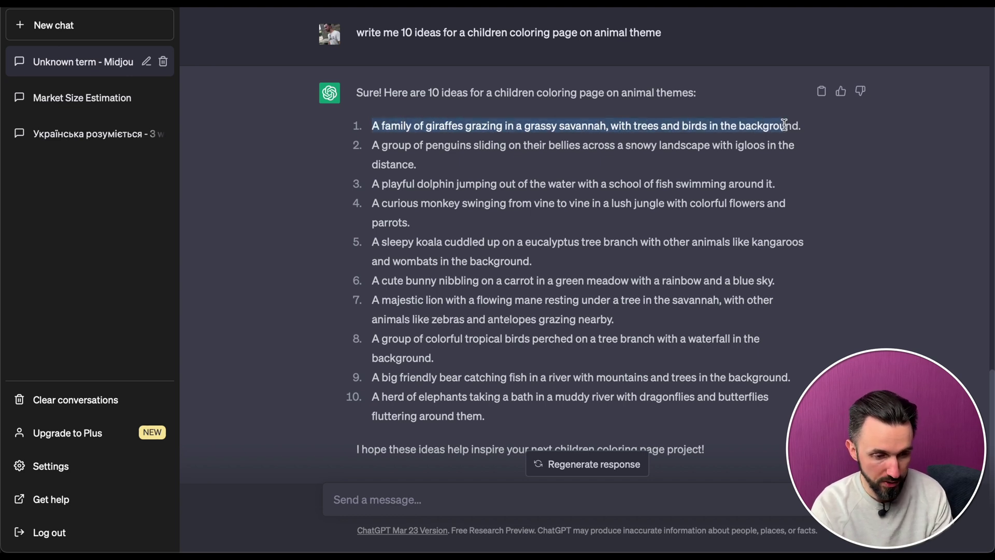
Review the giraffe prompt's opening, style keywords and scene description, then enlarge the giraffe image grid
{"action": "key", "text": "super+Tab"}
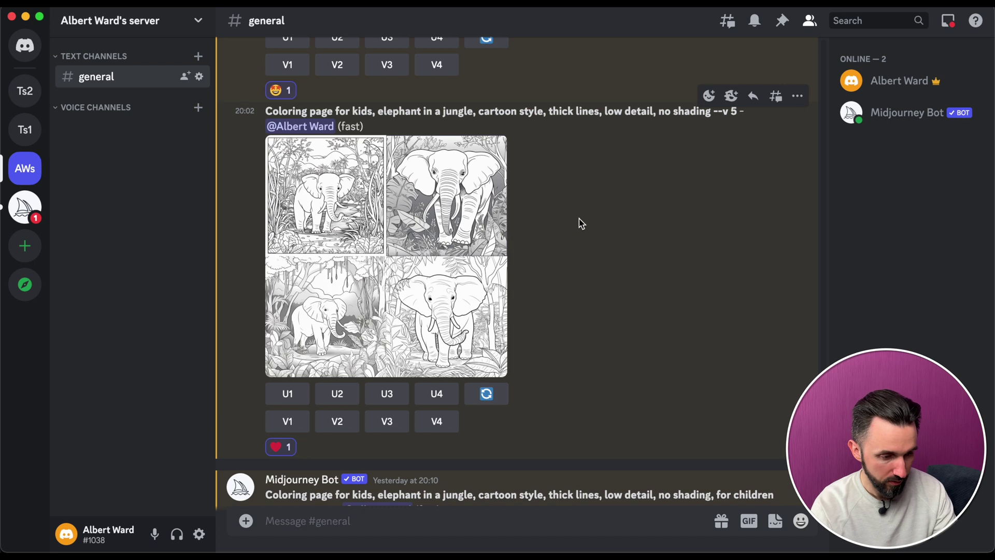
{"action": "scroll", "coordinate": [579, 218], "scroll_direction": "down", "scroll_amount": 3}
{"action": "scroll", "coordinate": [580, 218], "scroll_direction": "down", "scroll_amount": 5}
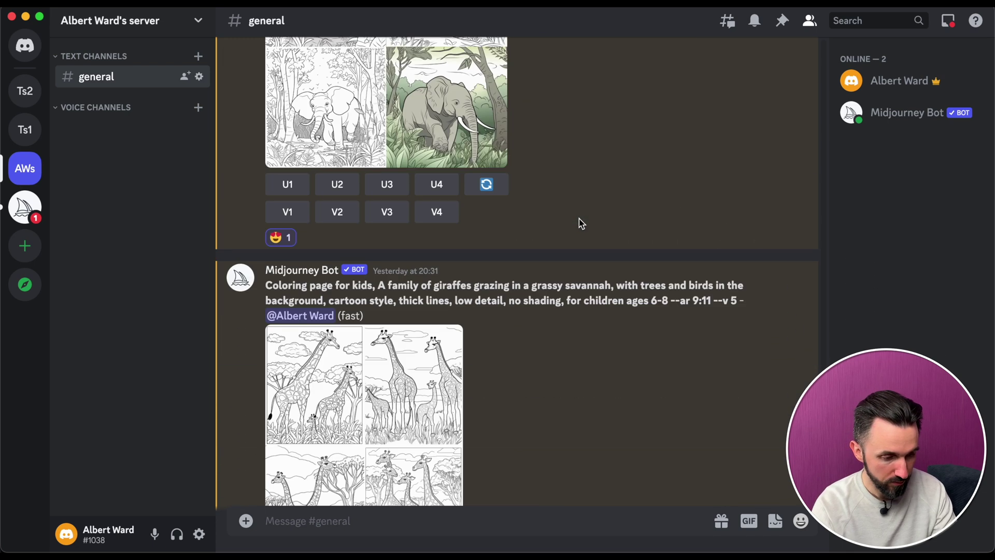
{"action": "scroll", "coordinate": [579, 219], "scroll_direction": "down", "scroll_amount": 5}
{"action": "scroll", "coordinate": [579, 219], "scroll_direction": "up", "scroll_amount": 2}
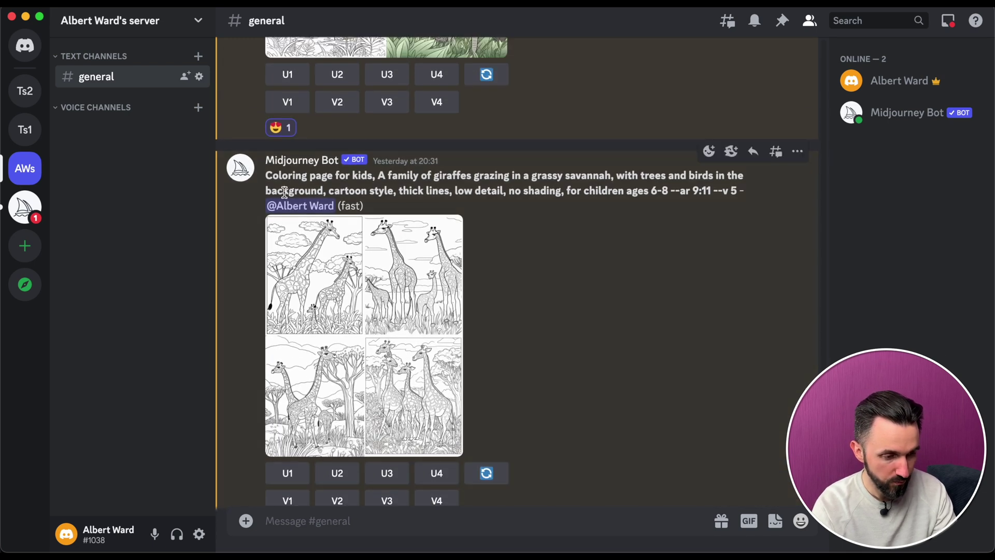
{"action": "left_click_drag", "start_coordinate": [266, 176], "coordinate": [354, 177]}
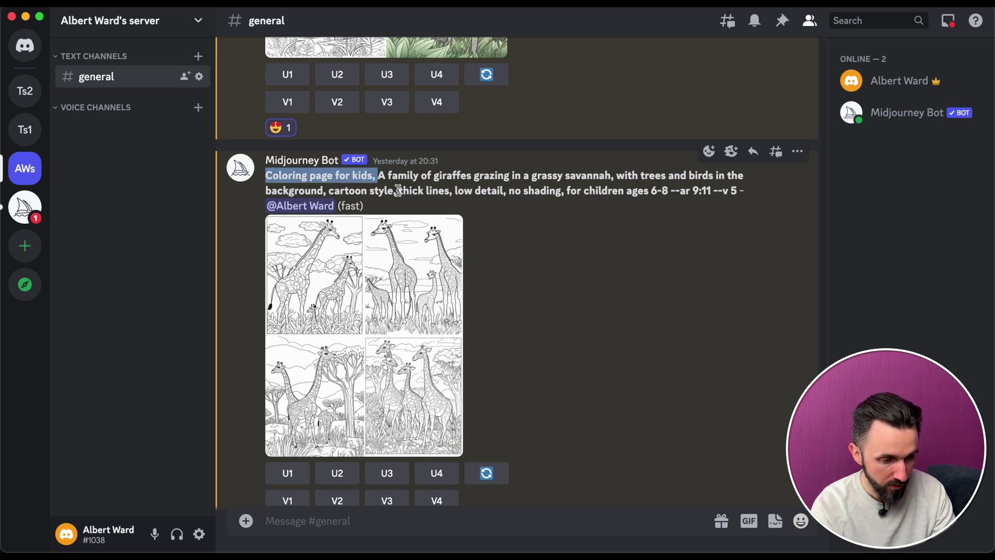
{"action": "left_click", "coordinate": [349, 190]}
{"action": "left_click_drag", "start_coordinate": [362, 190], "coordinate": [562, 195]}
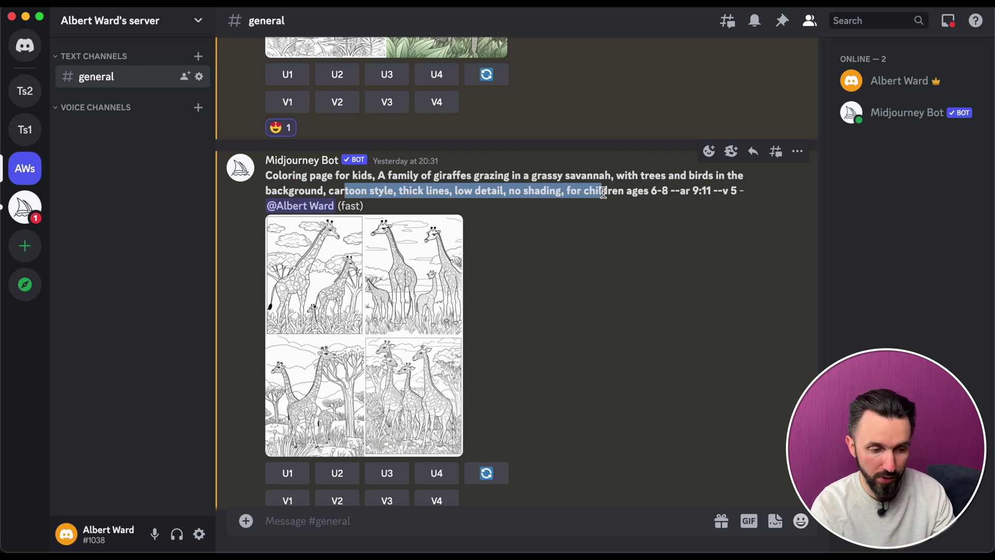
{"action": "left_click", "coordinate": [631, 195]}
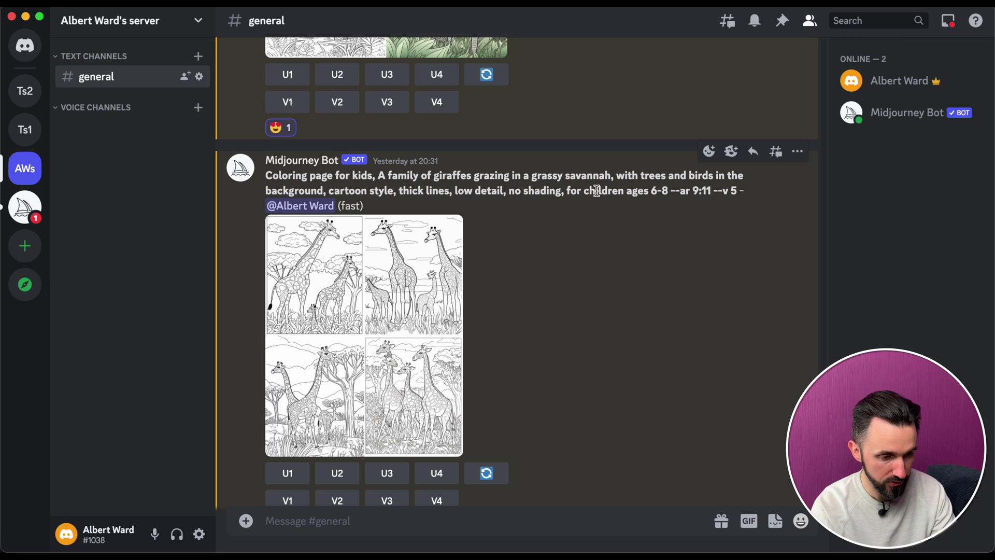
{"action": "mouse_move", "coordinate": [379, 175]}
{"action": "left_mouse_down"}
{"action": "mouse_move", "coordinate": [588, 173]}
{"action": "mouse_move", "coordinate": [323, 193]}
{"action": "left_mouse_up"}
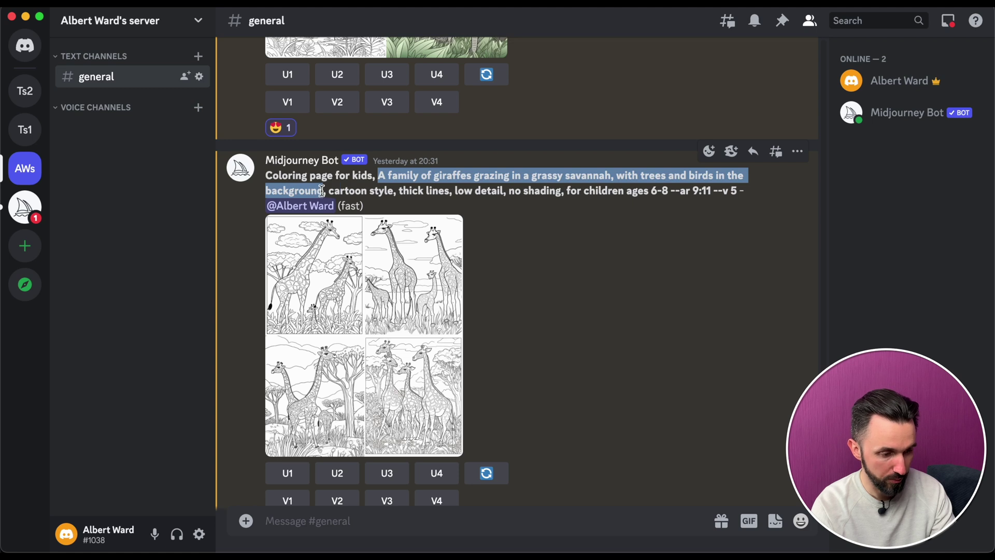
{"action": "left_click", "coordinate": [429, 342]}
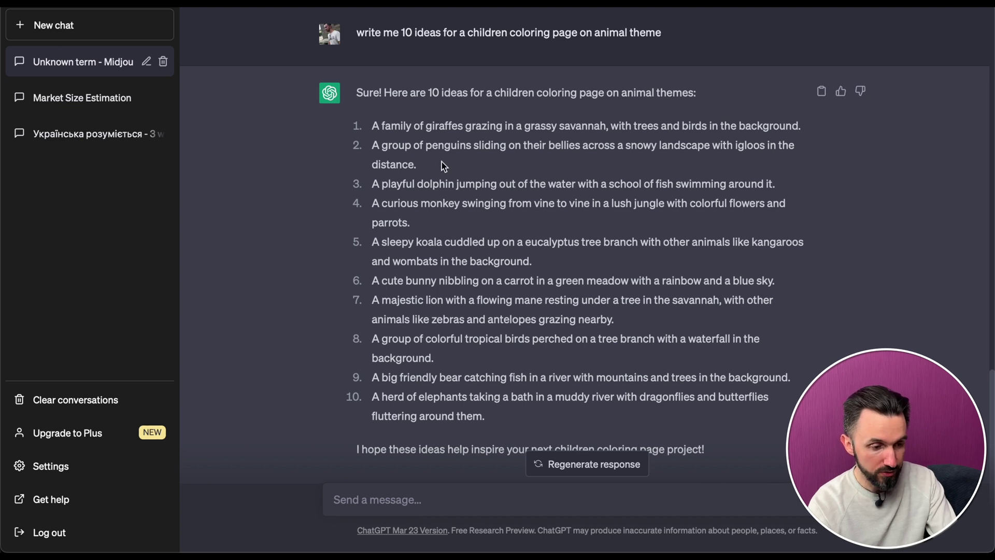
Compare the Midjourney penguin prompt with ChatGPT's penguin idea and copy that idea
{"action": "key", "text": "super+Tab"}
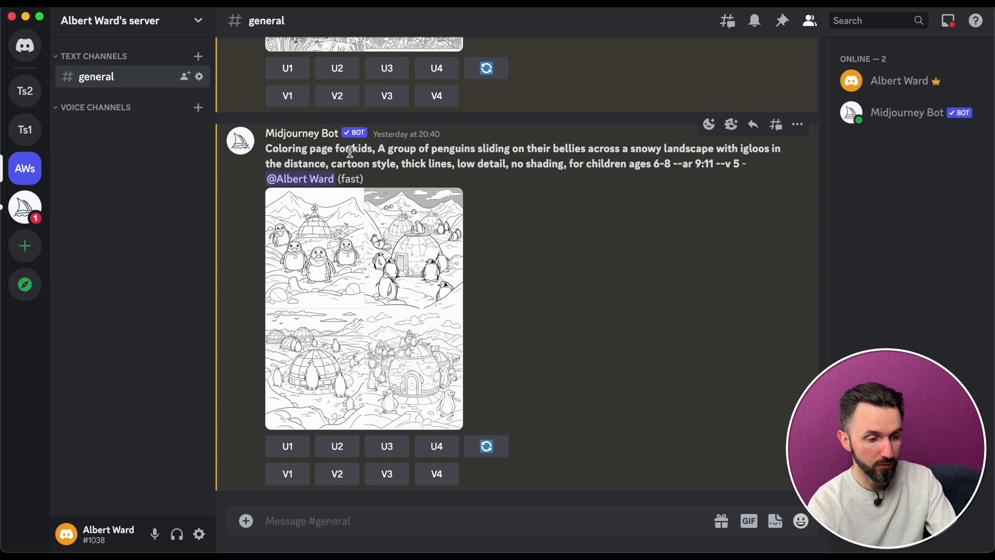
{"action": "left_click_drag", "start_coordinate": [333, 163], "coordinate": [649, 164]}
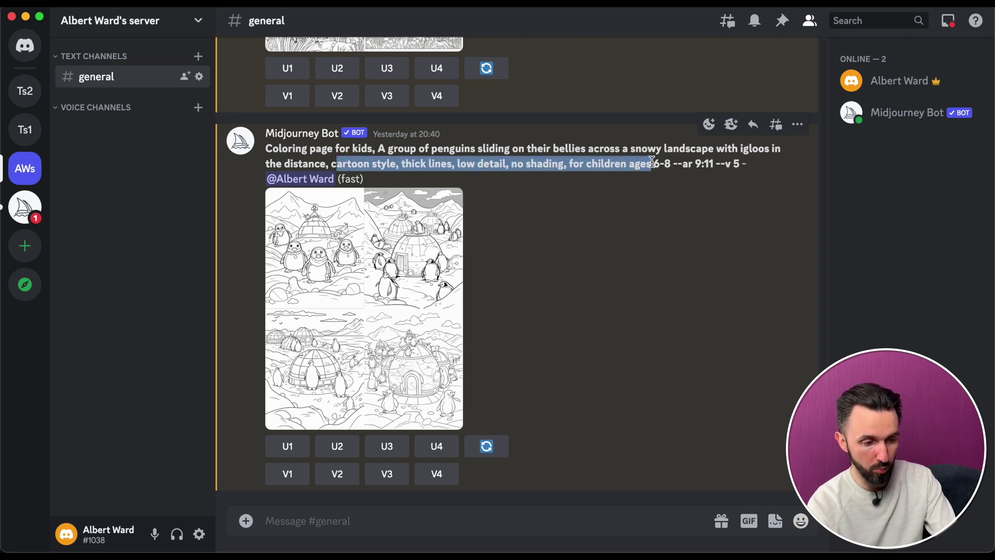
{"action": "key", "text": "super+Tab"}
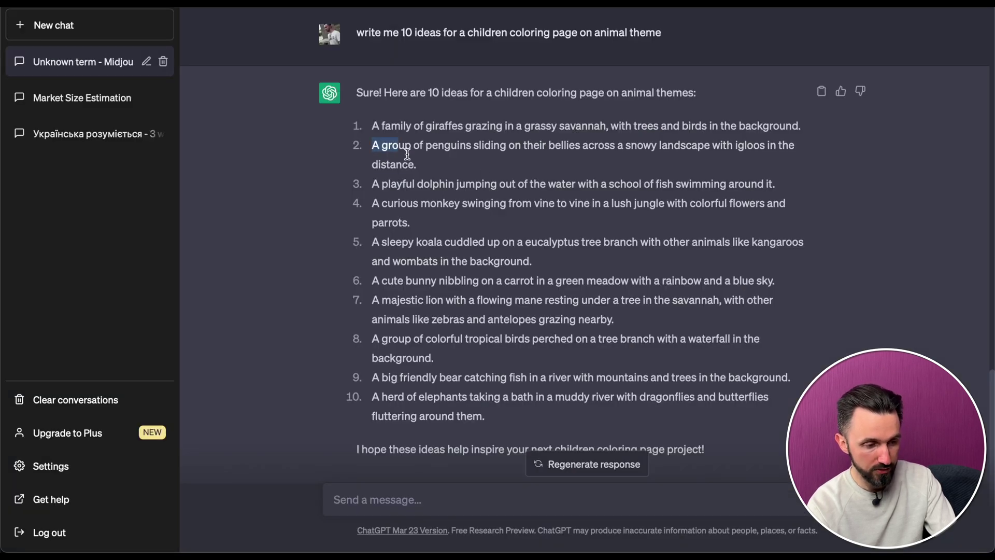
{"action": "left_click_drag", "start_coordinate": [407, 155], "coordinate": [419, 165]}
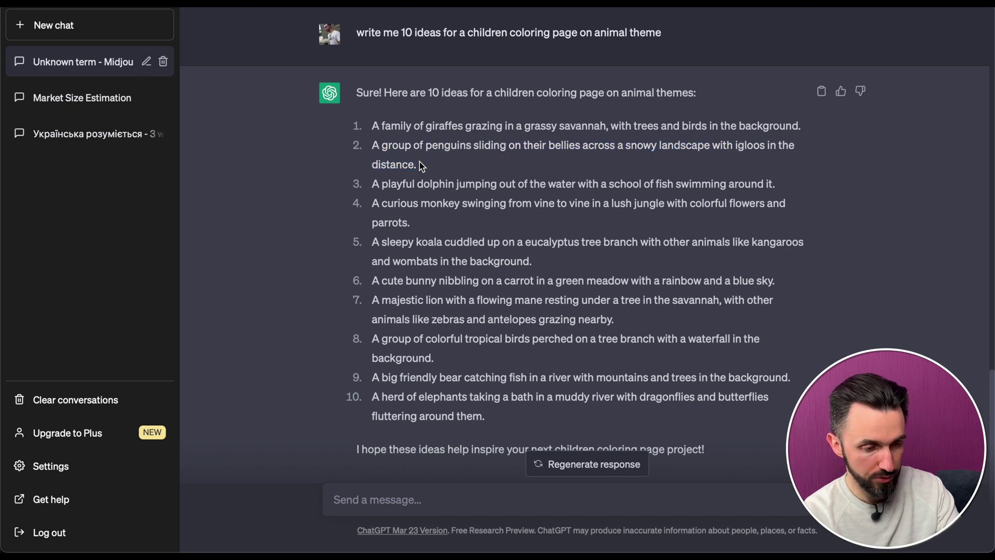
{"action": "key", "text": "super+Tab"}
Enlarge the penguins-with-igloos image grid and view it full size in the browser
{"action": "left_click", "coordinate": [492, 300]}
{"action": "left_click", "coordinate": [414, 276]}
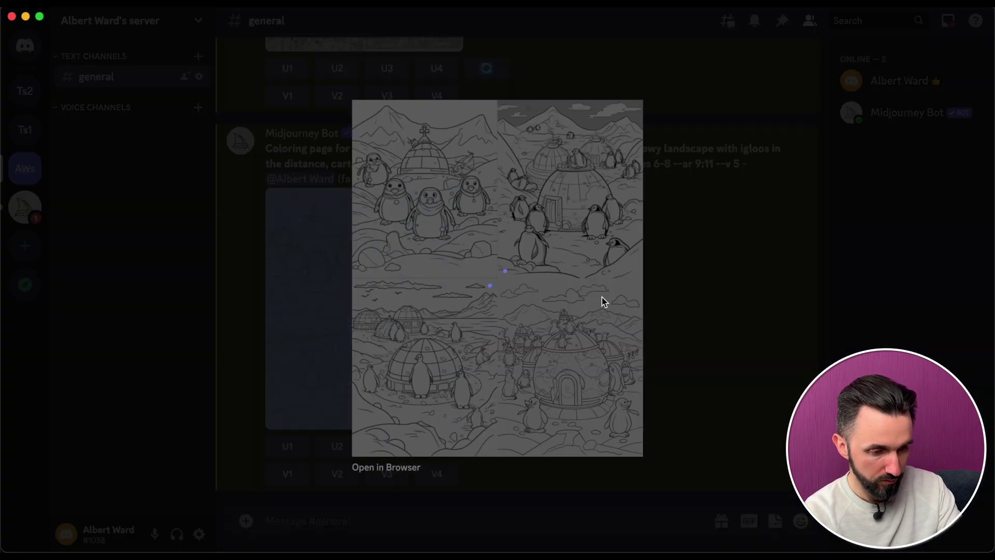
{"action": "left_click", "coordinate": [412, 469]}
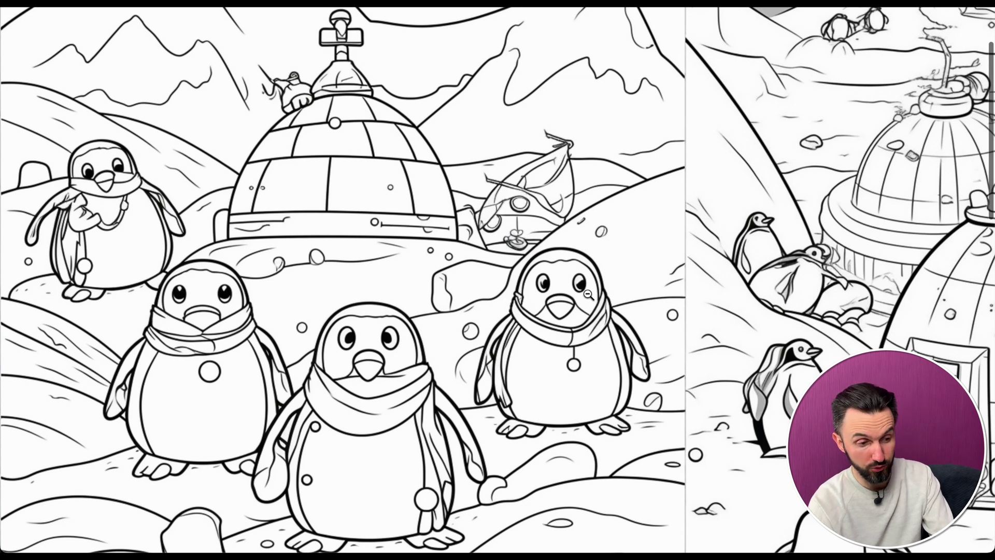
{"action": "scroll", "coordinate": [589, 294], "scroll_direction": "right", "scroll_amount": 5}
{"action": "scroll", "coordinate": [589, 294], "scroll_direction": "down", "scroll_amount": 3}
{"action": "scroll", "coordinate": [588, 294], "scroll_direction": "down", "scroll_amount": 3}
{"action": "scroll", "coordinate": [588, 294], "scroll_direction": "down", "scroll_amount": 2}
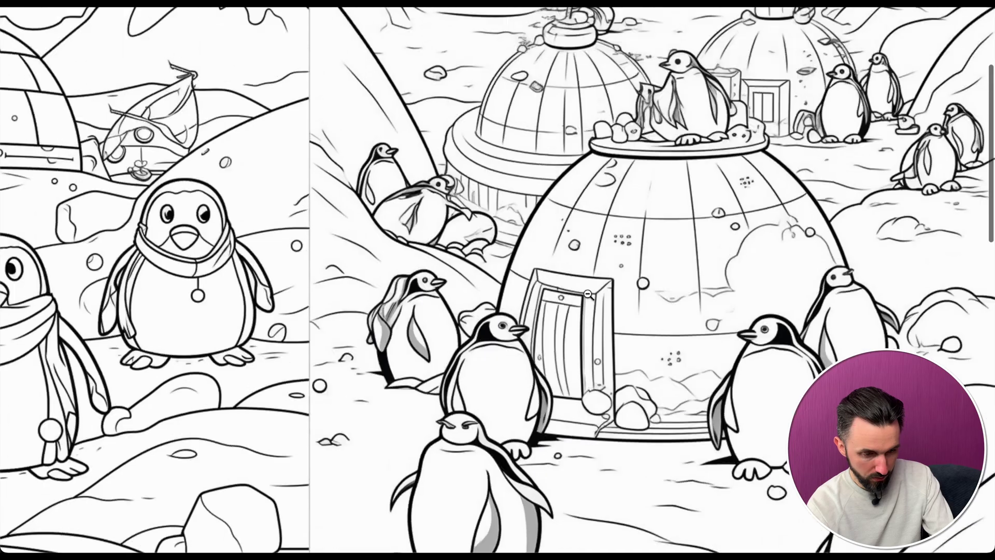
{"action": "left_click", "coordinate": [588, 294]}
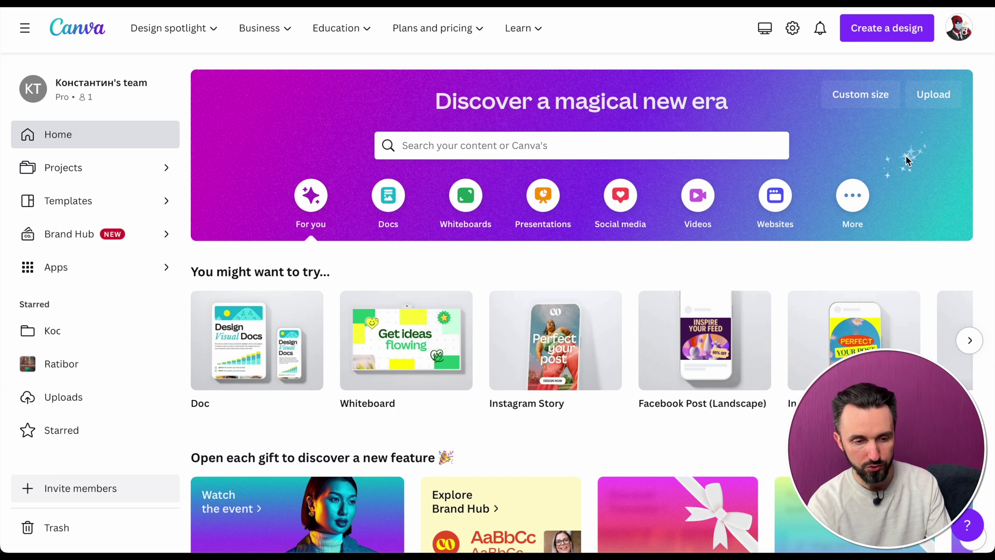
Begin a new Custom size design and change its units from px to inches
{"action": "left_click", "coordinate": [883, 31]}
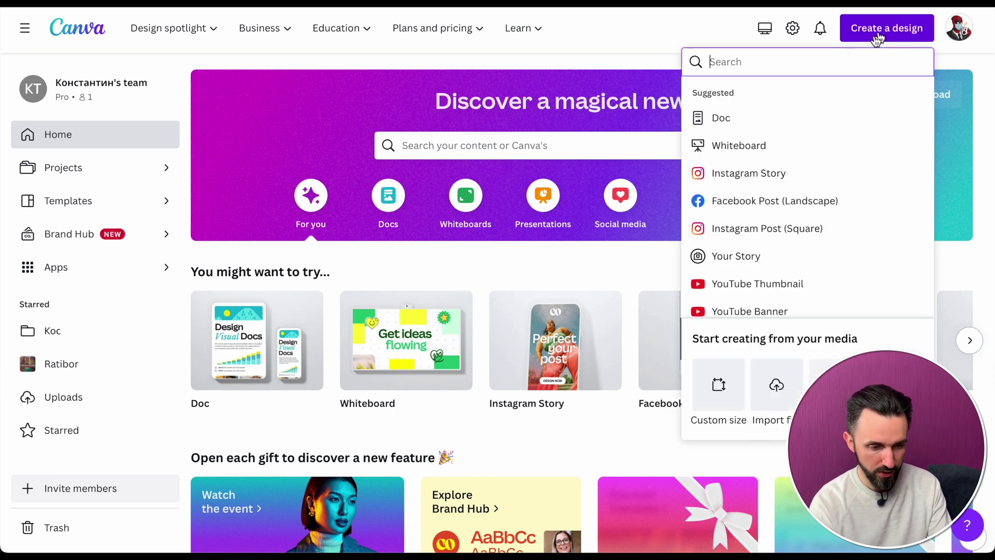
{"action": "left_click", "coordinate": [717, 389]}
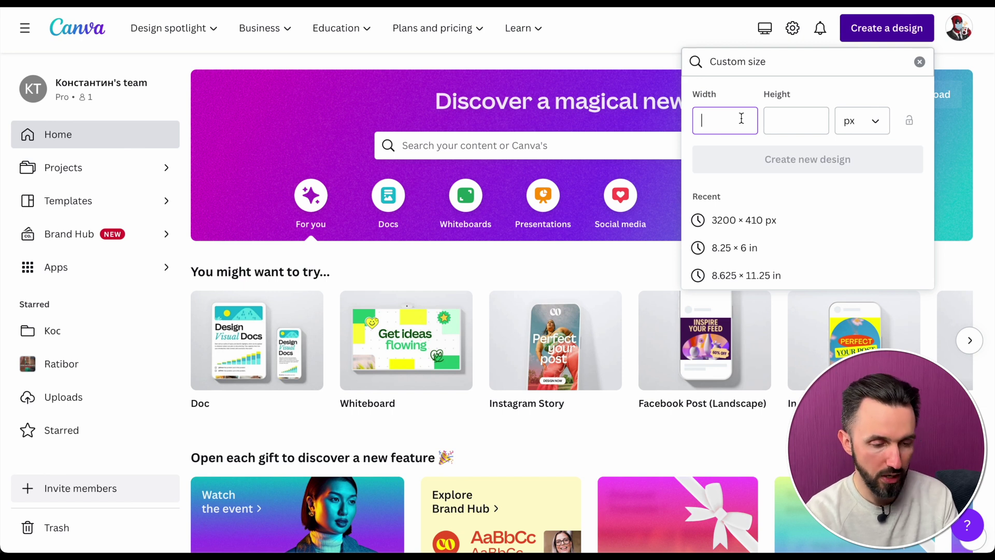
{"action": "left_click", "coordinate": [862, 120]}
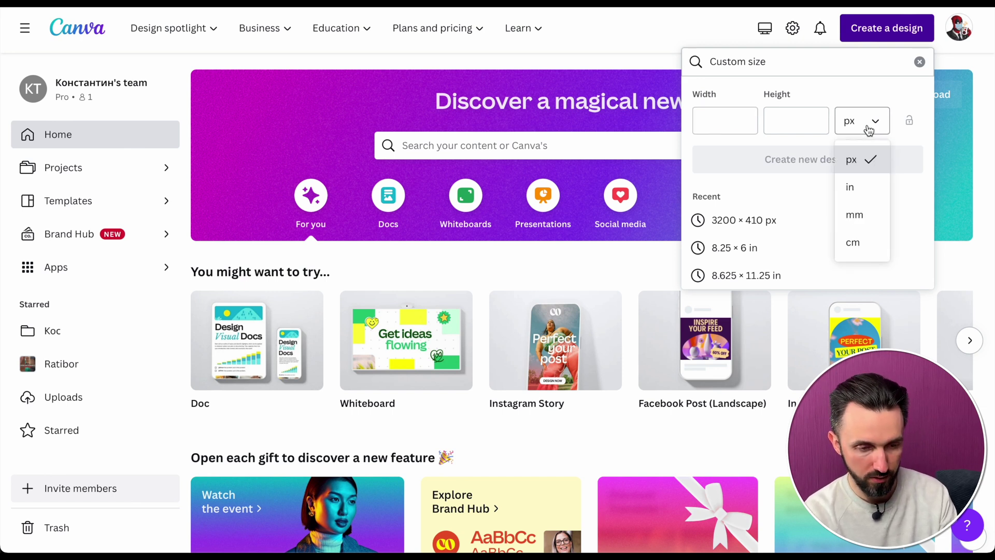
{"action": "left_click", "coordinate": [851, 187]}
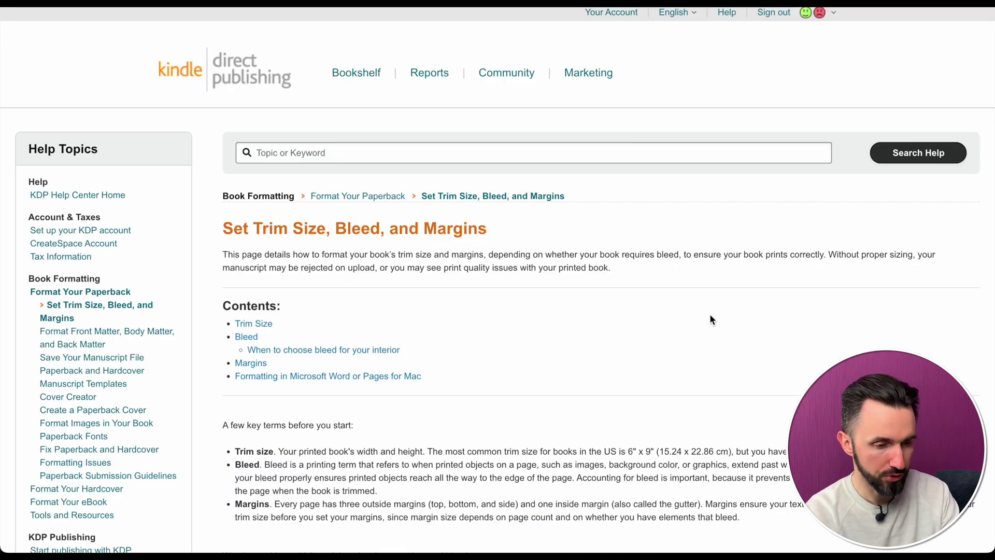
{"action": "scroll", "coordinate": [710, 314], "scroll_direction": "down", "scroll_amount": 5}
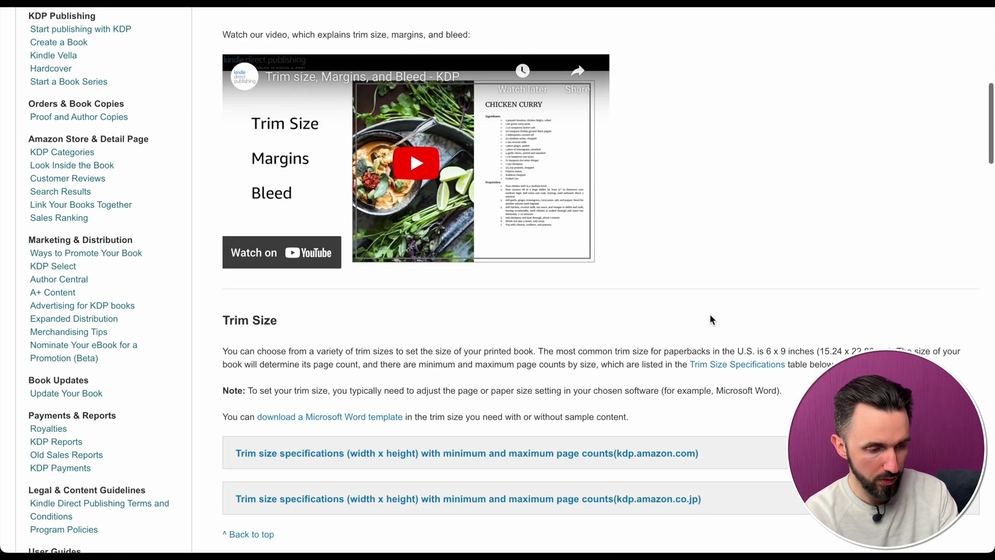
{"action": "scroll", "coordinate": [711, 314], "scroll_direction": "down", "scroll_amount": 3}
{"action": "scroll", "coordinate": [709, 313], "scroll_direction": "down", "scroll_amount": 2}
{"action": "scroll", "coordinate": [746, 286], "scroll_direction": "down", "scroll_amount": 1}
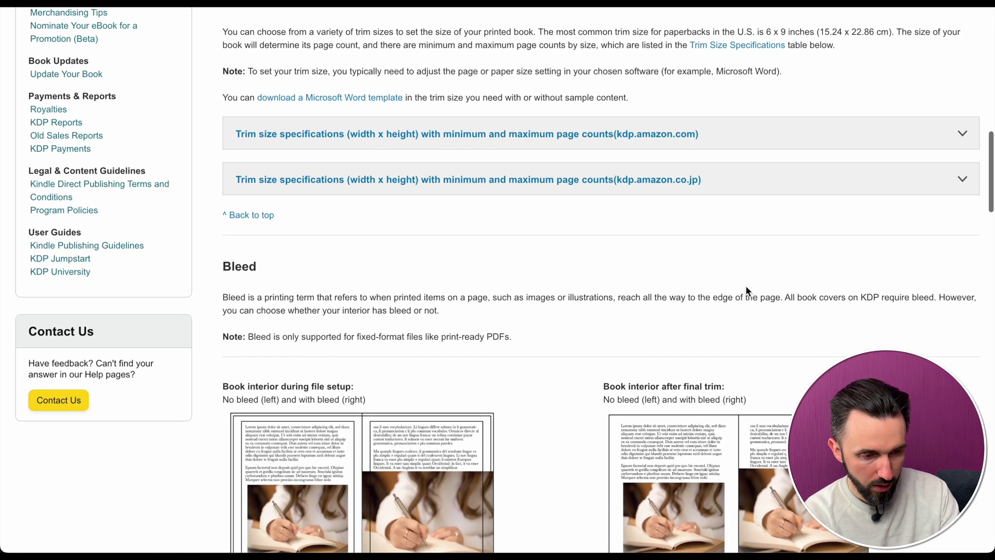
{"action": "scroll", "coordinate": [745, 286], "scroll_direction": "up", "scroll_amount": 1}
{"action": "scroll", "coordinate": [746, 286], "scroll_direction": "down", "scroll_amount": 6}
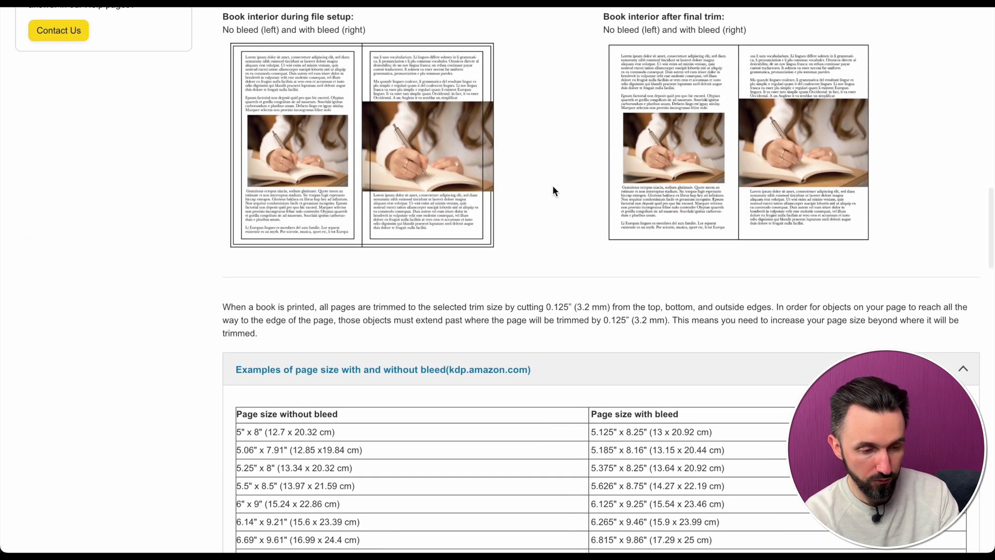
{"action": "scroll", "coordinate": [553, 185], "scroll_direction": "up", "scroll_amount": 1}
{"action": "scroll", "coordinate": [552, 185], "scroll_direction": "up", "scroll_amount": 1}
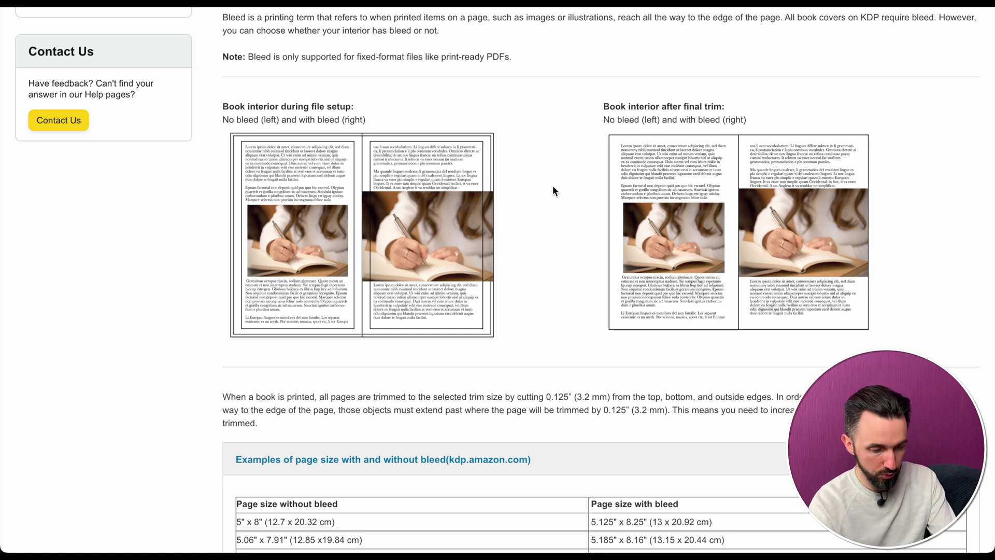
{"action": "scroll", "coordinate": [553, 185], "scroll_direction": "down", "scroll_amount": 5}
{"action": "scroll", "coordinate": [553, 185], "scroll_direction": "down", "scroll_amount": 5}
{"action": "scroll", "coordinate": [553, 185], "scroll_direction": "down", "scroll_amount": 2}
Open and dismiss the browser context menu on the KDP bleed help page
{"action": "right_click", "coordinate": [555, 162]}
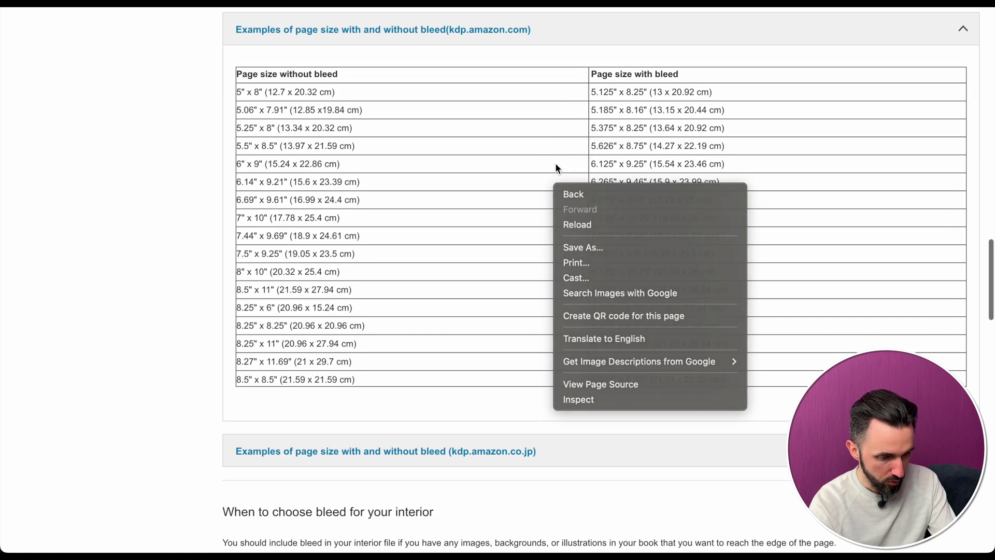
{"action": "left_click", "coordinate": [512, 173]}
{"action": "scroll", "coordinate": [511, 173], "scroll_direction": "down", "scroll_amount": 1}
{"action": "scroll", "coordinate": [514, 207], "scroll_direction": "up", "scroll_amount": 1}
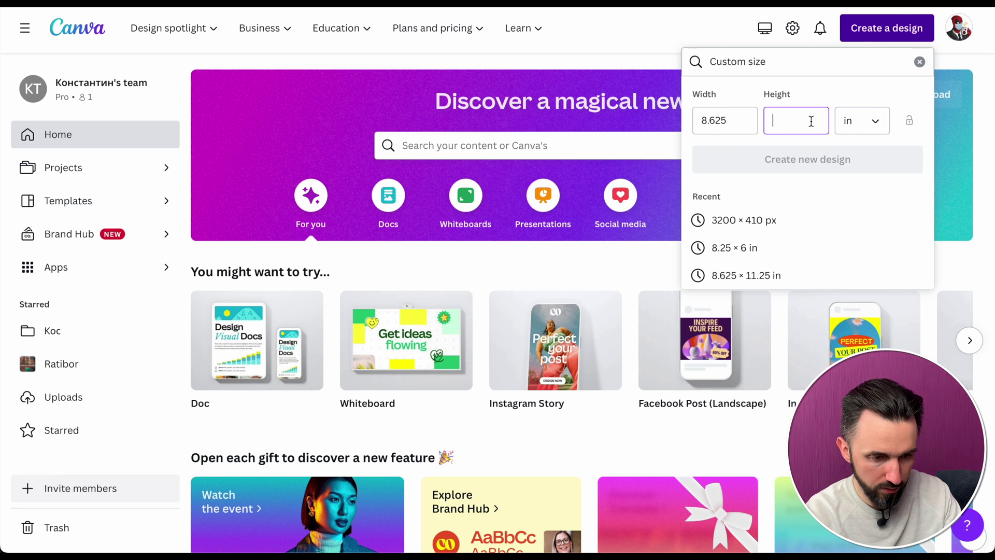
{"action": "type", "text": ".2"}
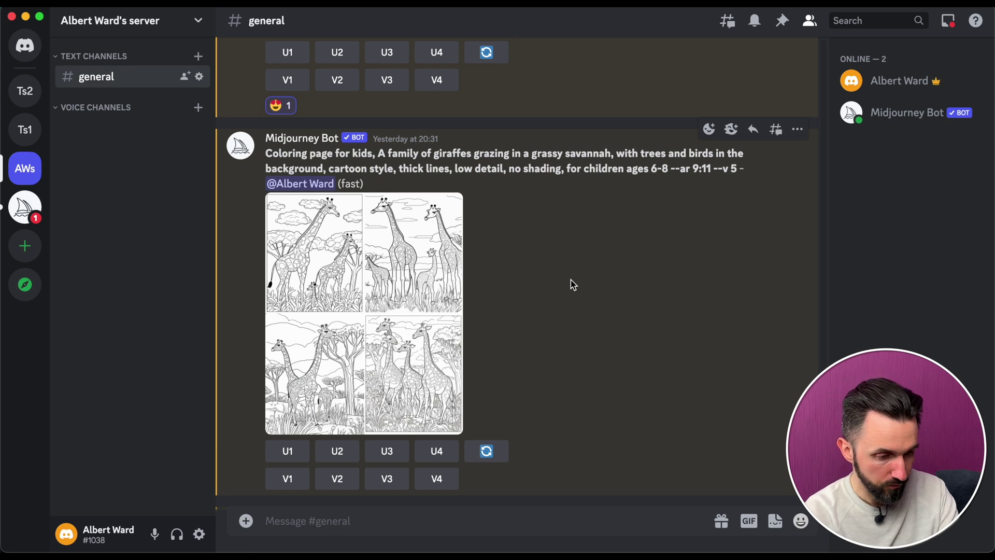
{"action": "scroll", "coordinate": [570, 285], "scroll_direction": "down", "scroll_amount": 5}
{"action": "scroll", "coordinate": [571, 285], "scroll_direction": "up", "scroll_amount": 5}
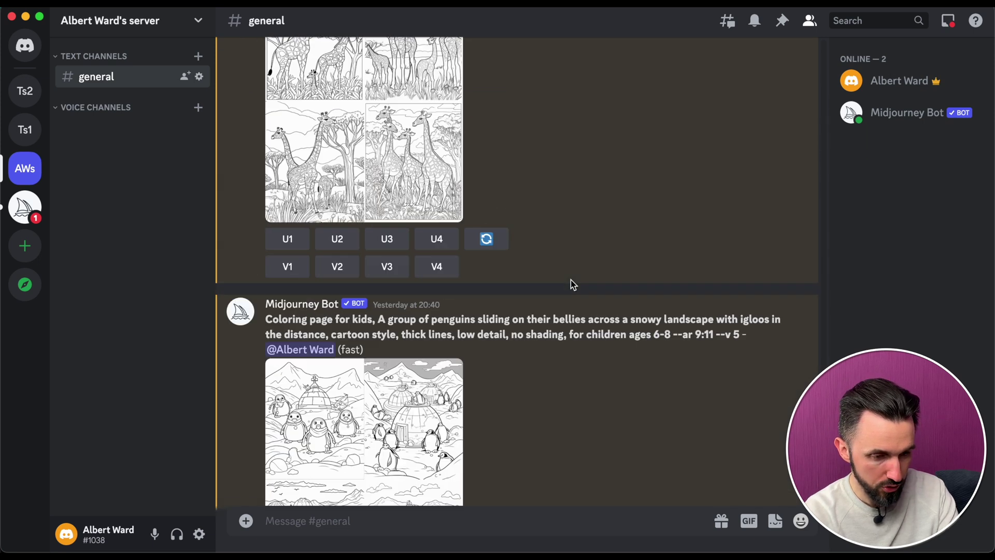
{"action": "scroll", "coordinate": [570, 285], "scroll_direction": "up", "scroll_amount": 3}
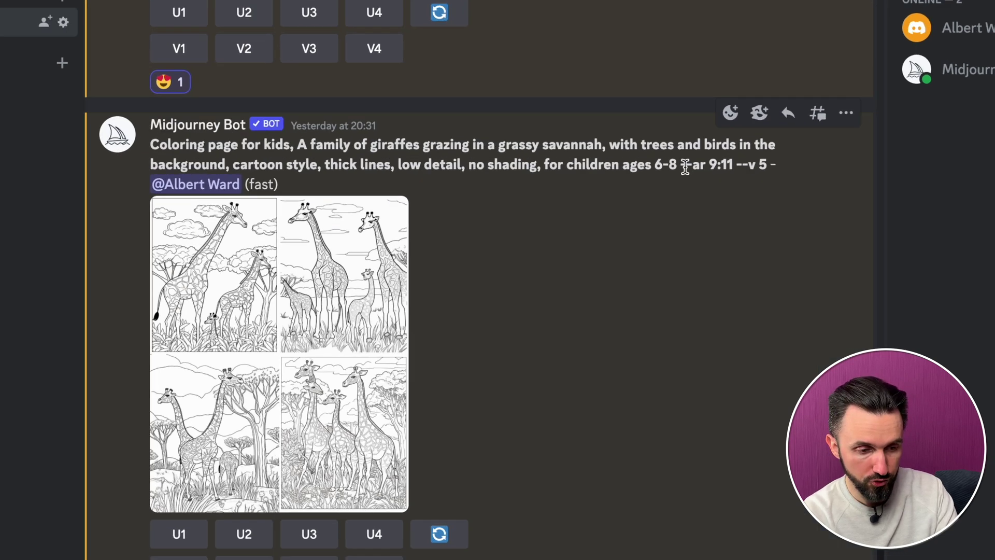
Inspect the giraffe grid and upscale giraffe image 2 (U2)
{"action": "left_click_drag", "start_coordinate": [674, 187], "coordinate": [682, 186]}
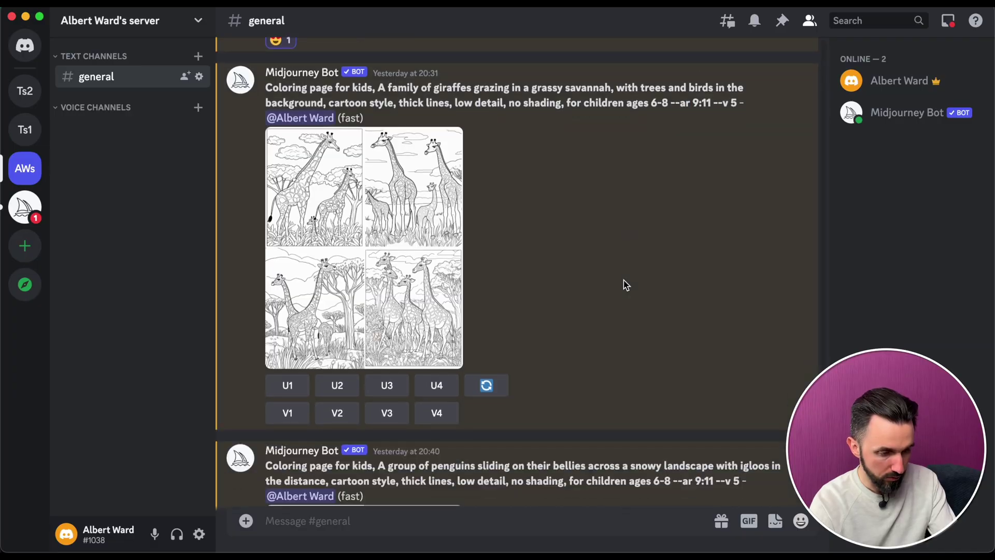
{"action": "scroll", "coordinate": [624, 284], "scroll_direction": "down", "scroll_amount": 5}
{"action": "left_click", "coordinate": [352, 133]}
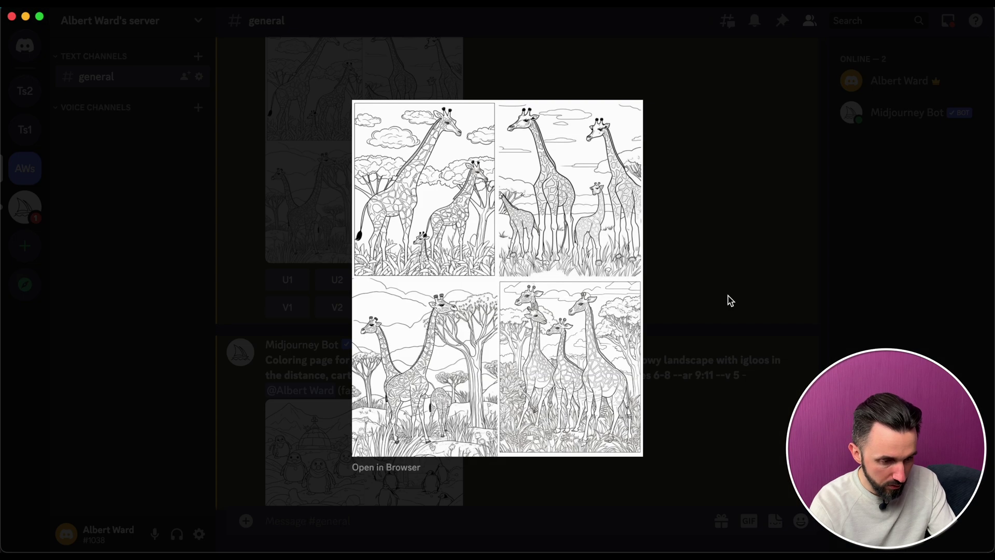
{"action": "left_click", "coordinate": [666, 205]}
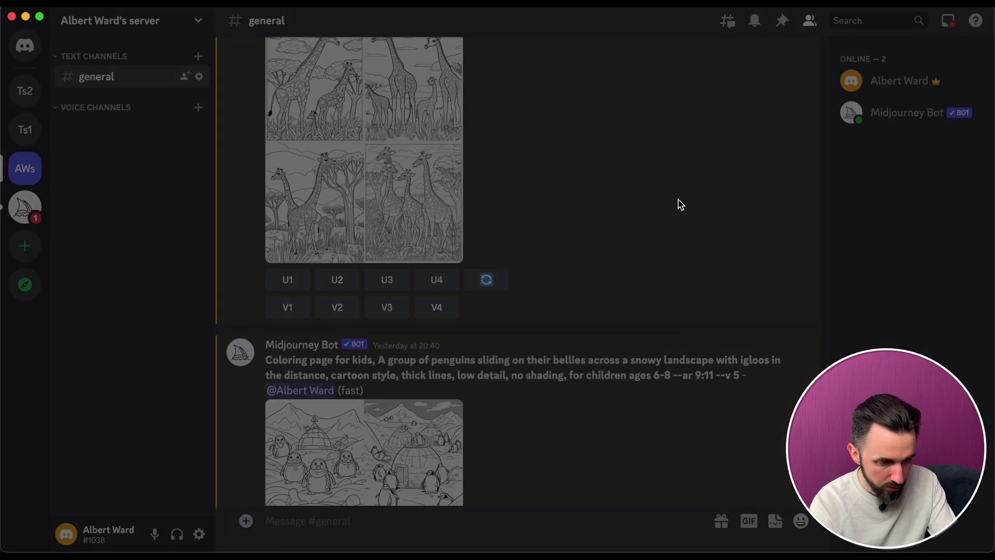
{"action": "left_click", "coordinate": [338, 279]}
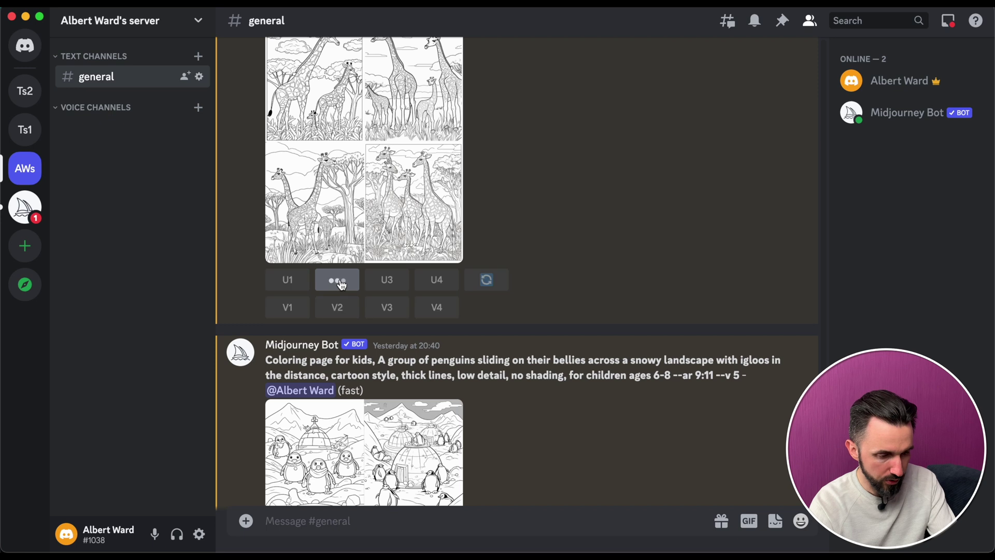
{"action": "scroll", "coordinate": [529, 265], "scroll_direction": "down", "scroll_amount": 5}
Inspect the penguin grid, upscale penguin image 2 (U2), and open the upscaled giraffe large
{"action": "left_click", "coordinate": [382, 220]}
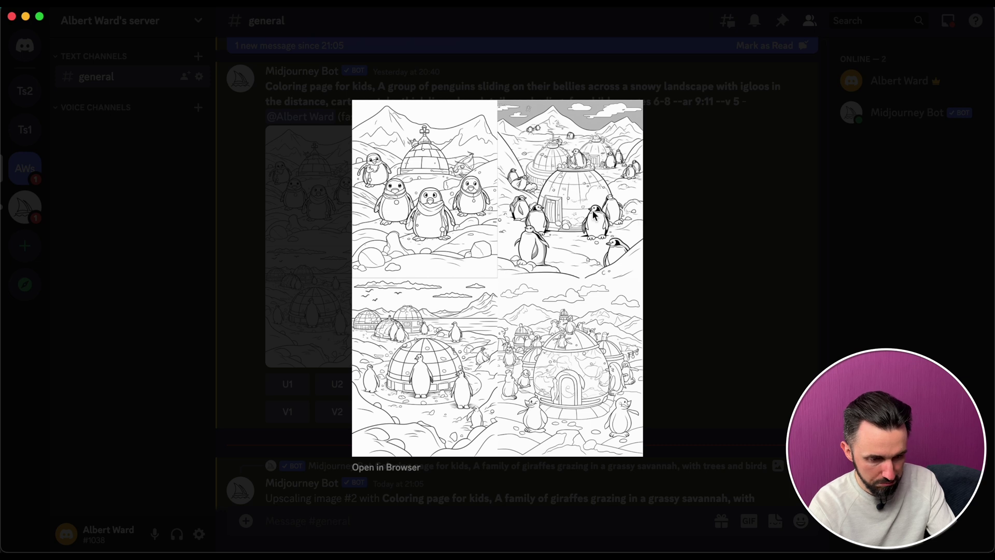
{"action": "left_click", "coordinate": [698, 253]}
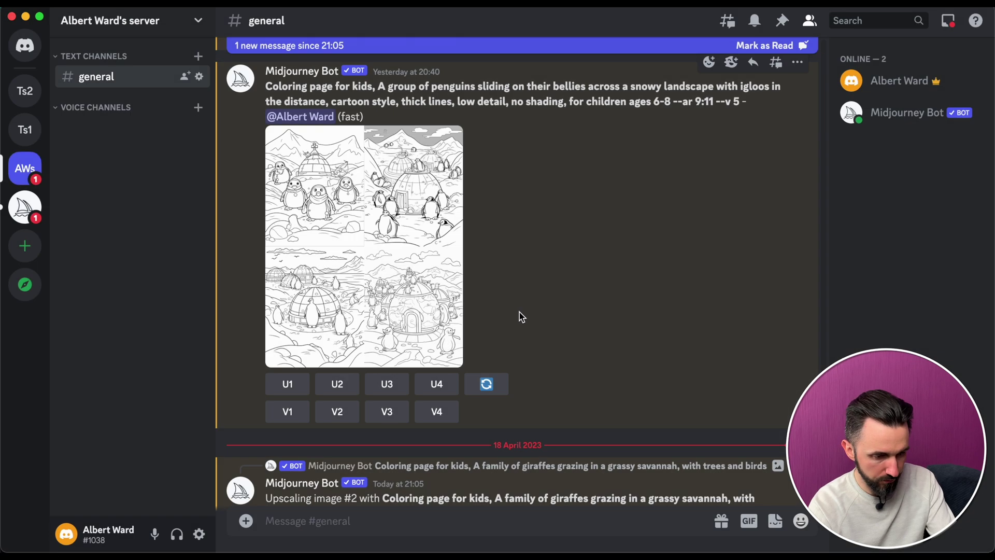
{"action": "scroll", "coordinate": [514, 311], "scroll_direction": "down", "scroll_amount": 2}
{"action": "left_click", "coordinate": [336, 337]}
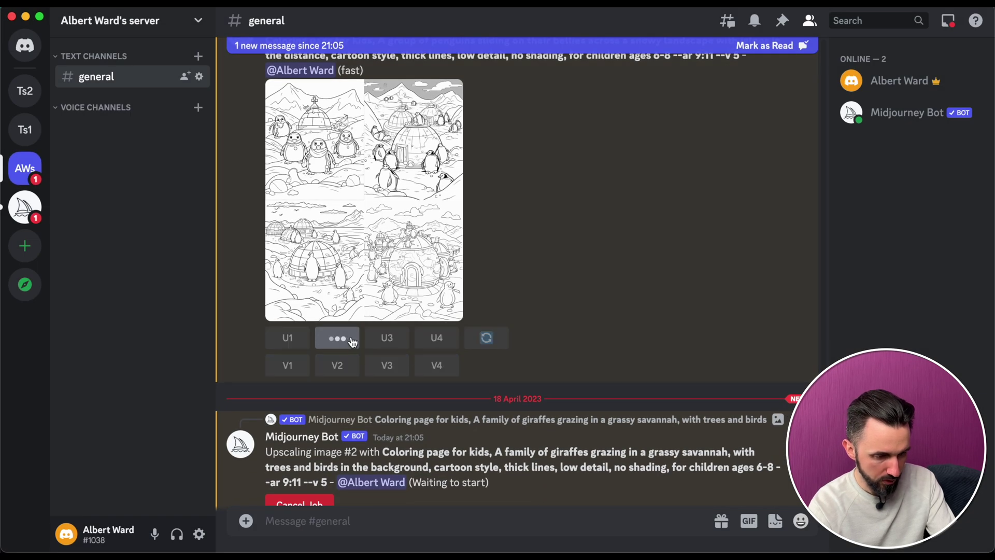
{"action": "scroll", "coordinate": [545, 351], "scroll_direction": "down", "scroll_amount": 4}
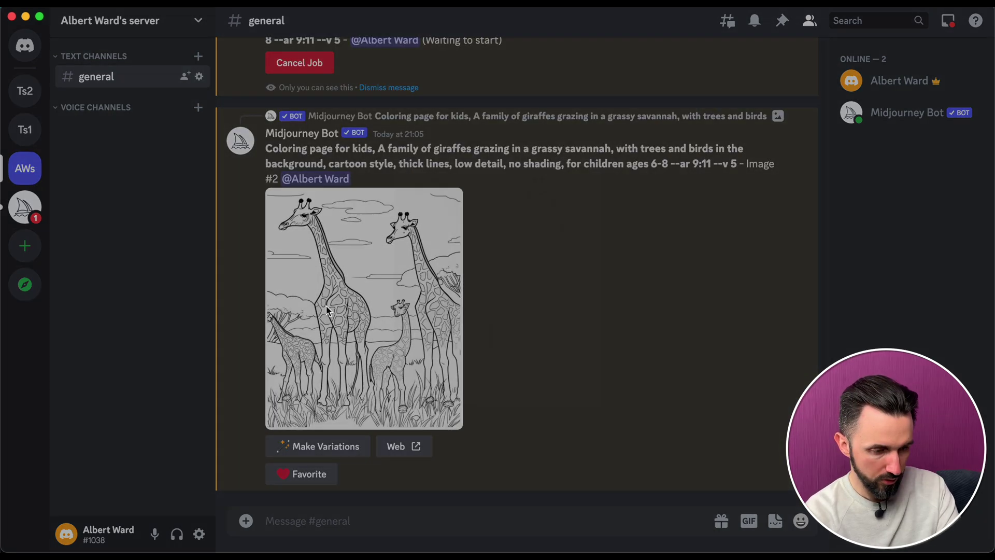
{"action": "left_click", "coordinate": [326, 311]}
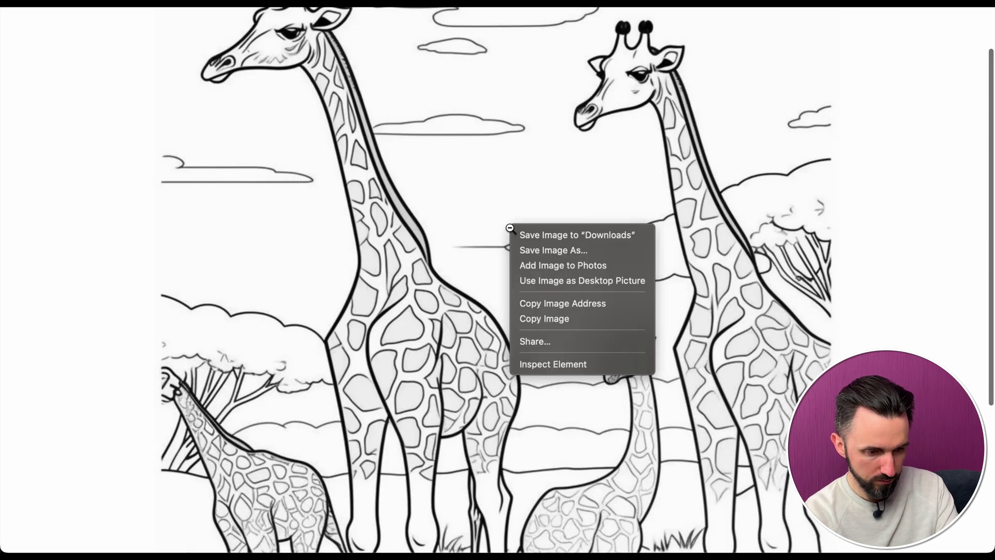
Save the upscaled giraffe page to Downloads and close its image views
{"action": "left_click", "coordinate": [518, 231]}
{"action": "key", "text": "super+w"}
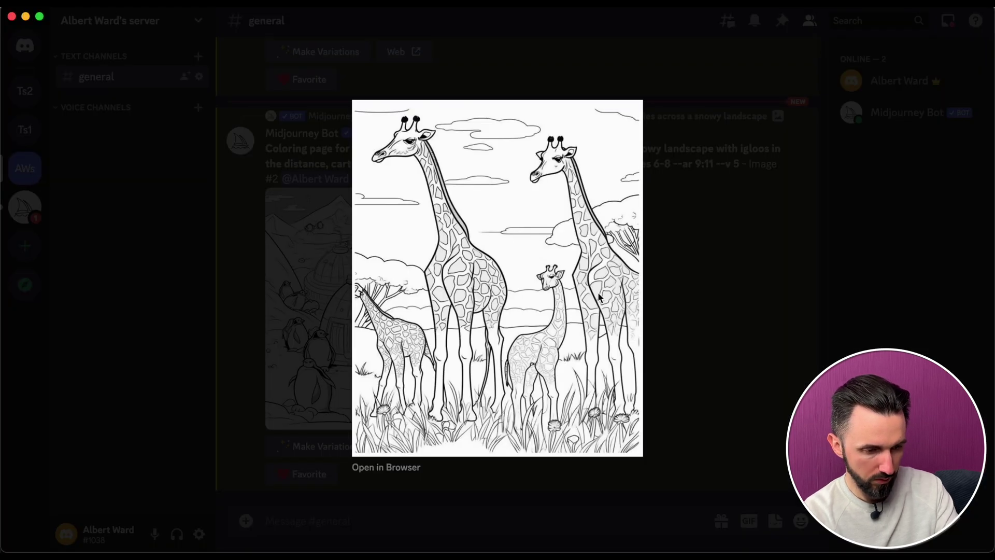
{"action": "key", "text": "Escape"}
Enlarge the upscaled penguin page, save it to Downloads, and close its previews
{"action": "left_click", "coordinate": [406, 284]}
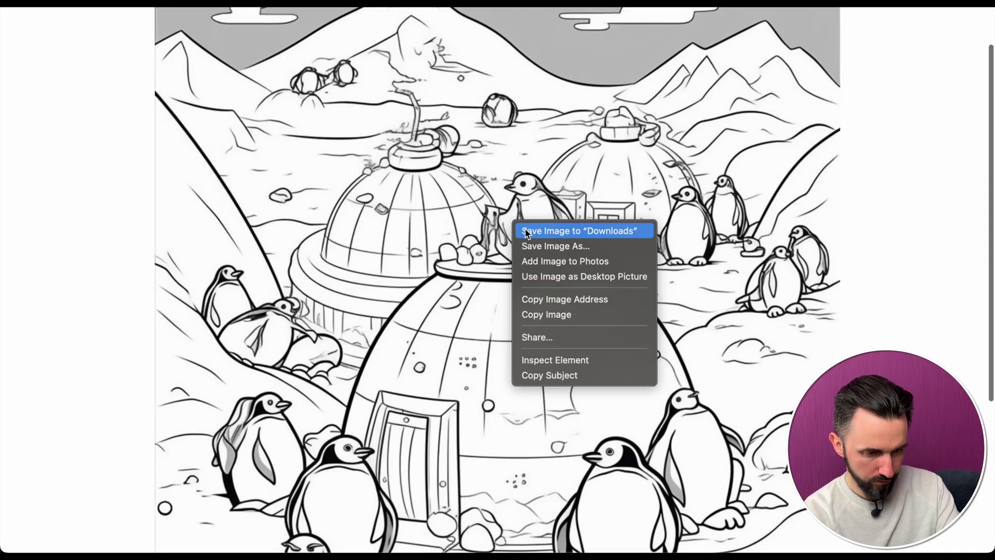
{"action": "left_click", "coordinate": [577, 225]}
{"action": "key", "text": "super+w"}
{"action": "left_click", "coordinate": [648, 329]}
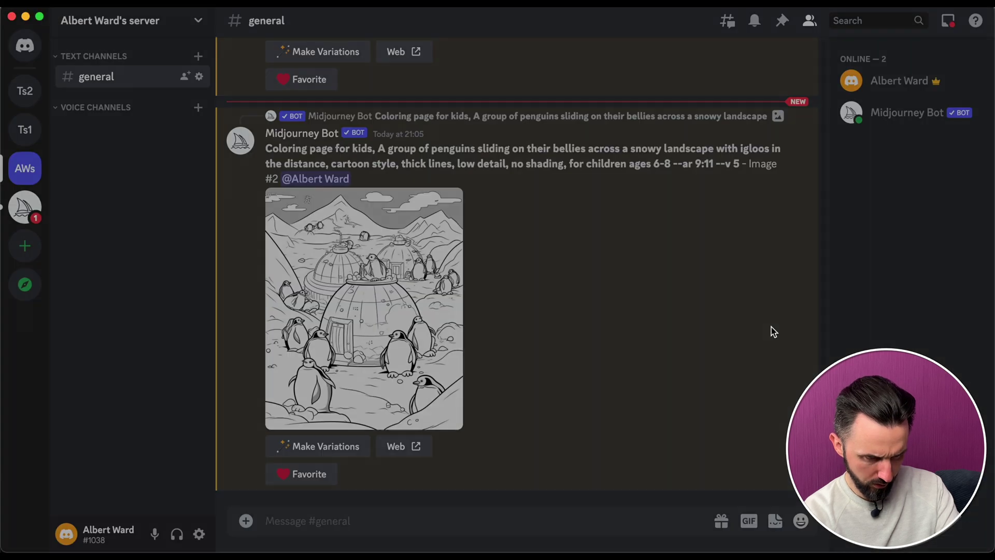
Upload both coloring page PNGs to Canva and delete the penguin image from page 1
{"action": "key", "text": "super+Tab"}
{"action": "key", "text": "super+Tab"}
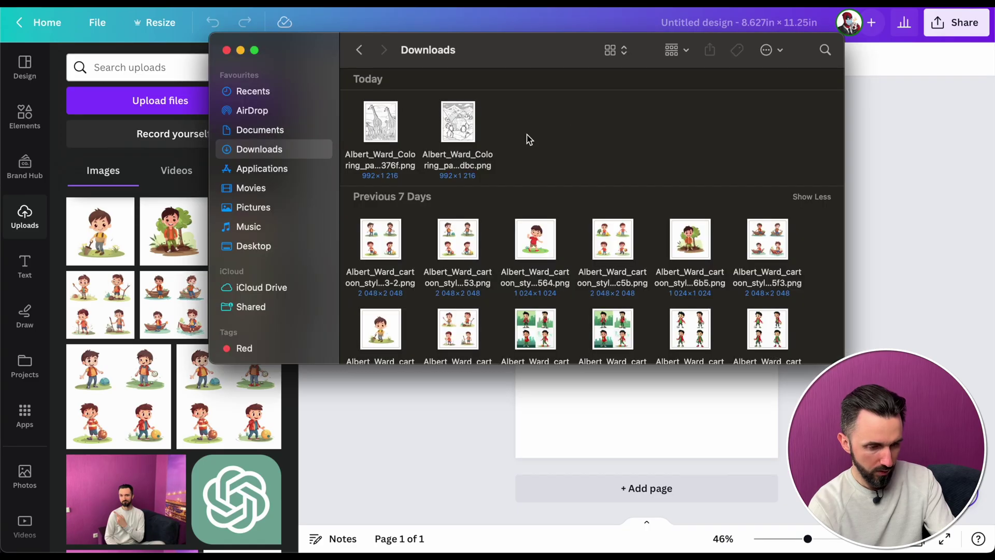
{"action": "mouse_move", "coordinate": [564, 151]}
{"action": "left_mouse_down"}
{"action": "mouse_move", "coordinate": [358, 101]}
{"action": "mouse_move", "coordinate": [584, 409]}
{"action": "left_mouse_up"}
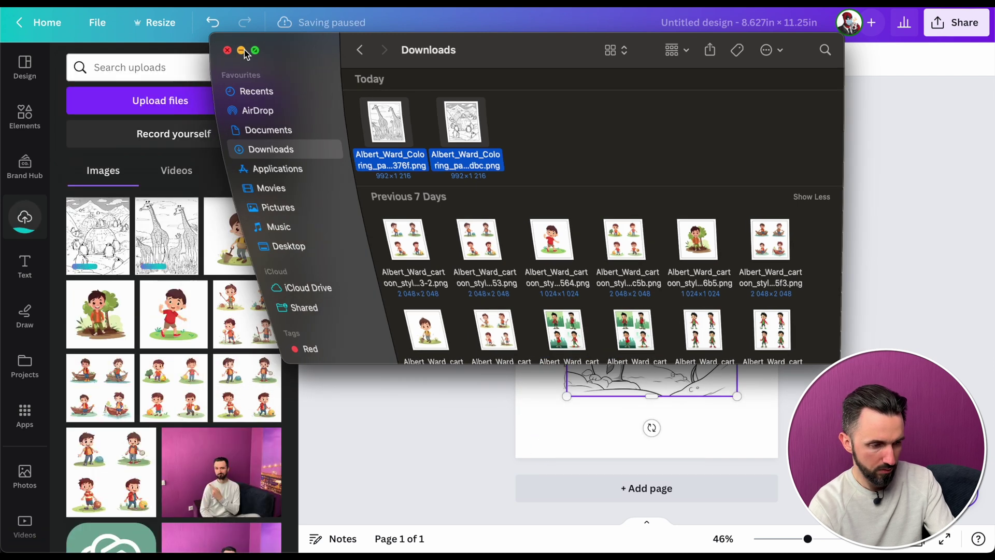
{"action": "left_click", "coordinate": [228, 50]}
{"action": "left_click_drag", "start_coordinate": [637, 268], "coordinate": [652, 301]}
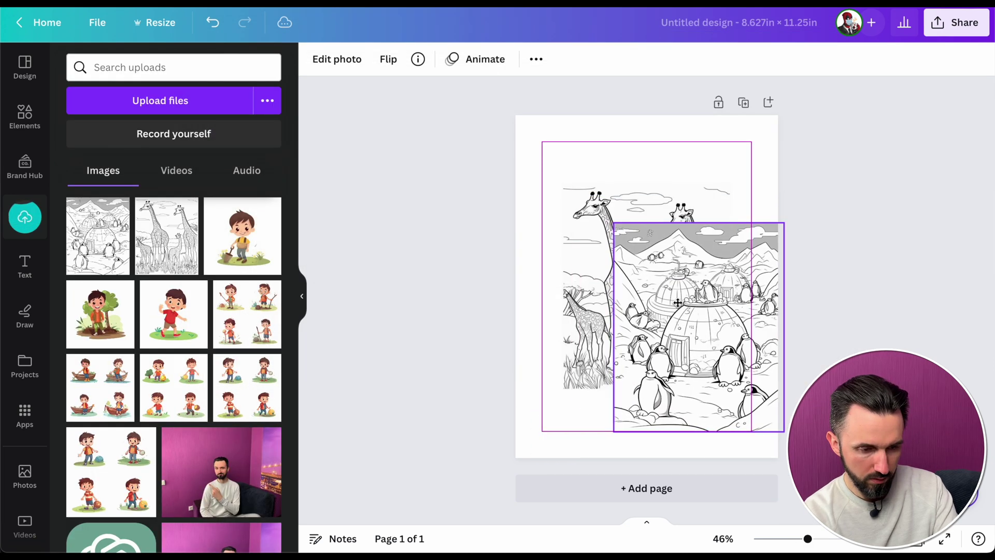
{"action": "key", "text": "Delete"}
Resize the giraffe image to fill page 1, then add a blank page 2
{"action": "left_click", "coordinate": [632, 295]}
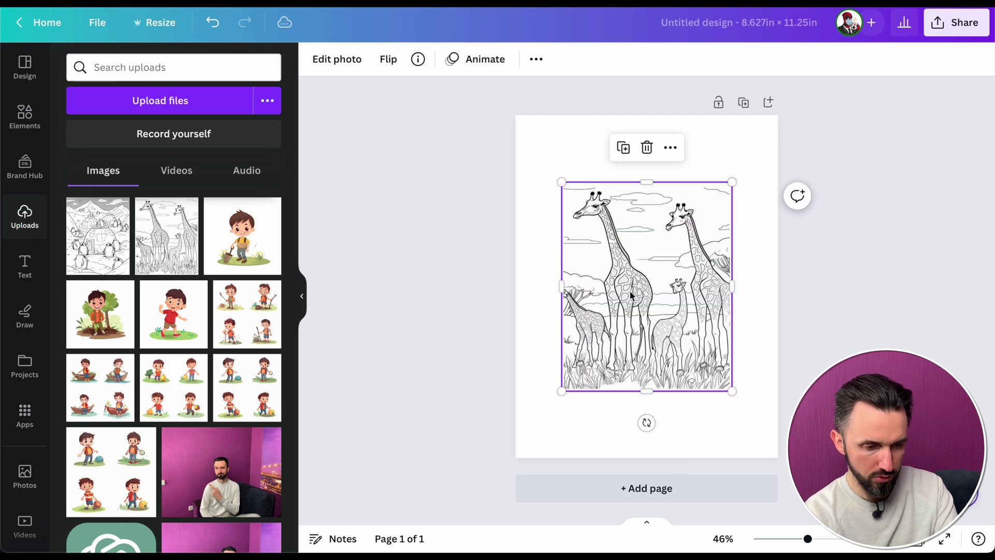
{"action": "left_click_drag", "start_coordinate": [657, 299], "coordinate": [611, 234]}
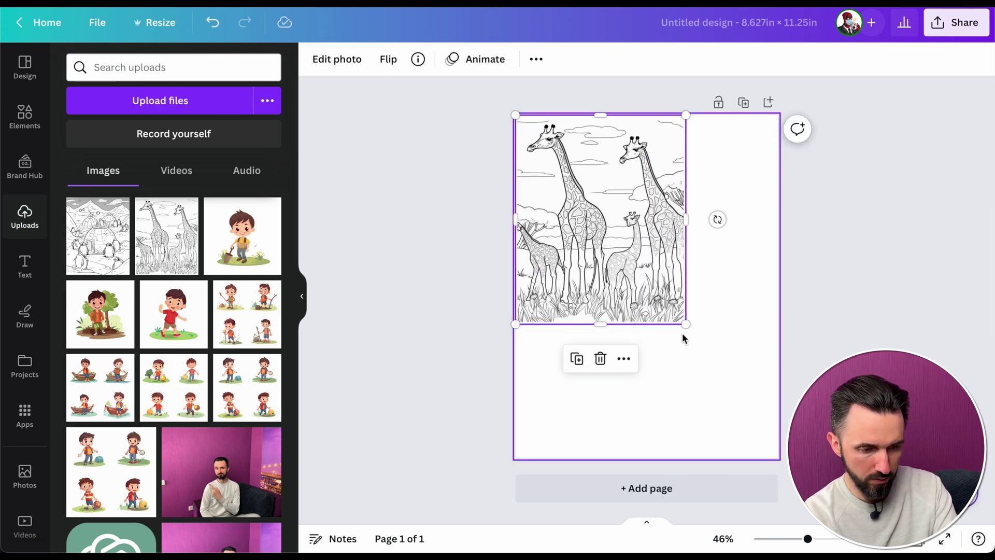
{"action": "left_click_drag", "start_coordinate": [686, 326], "coordinate": [786, 456]}
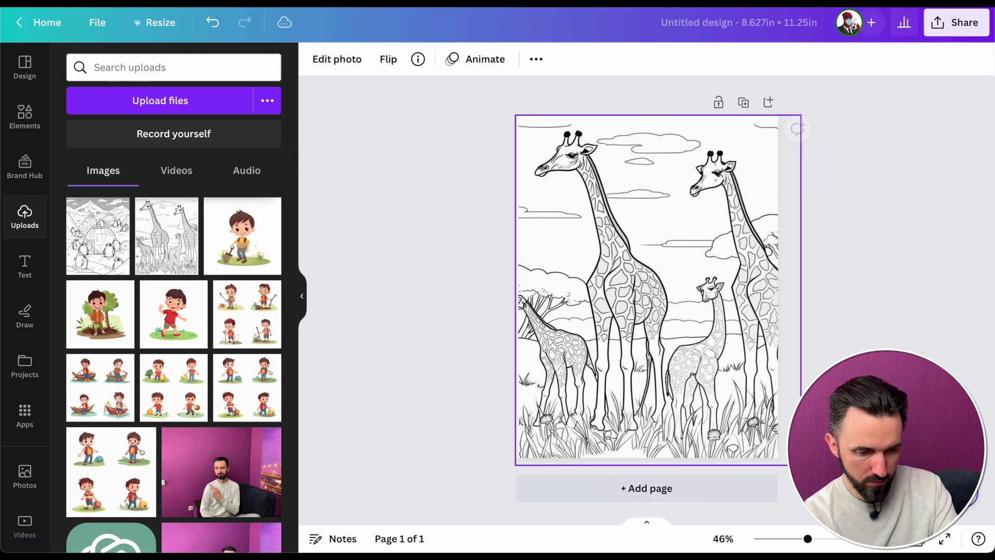
{"action": "left_click_drag", "start_coordinate": [680, 338], "coordinate": [663, 327]}
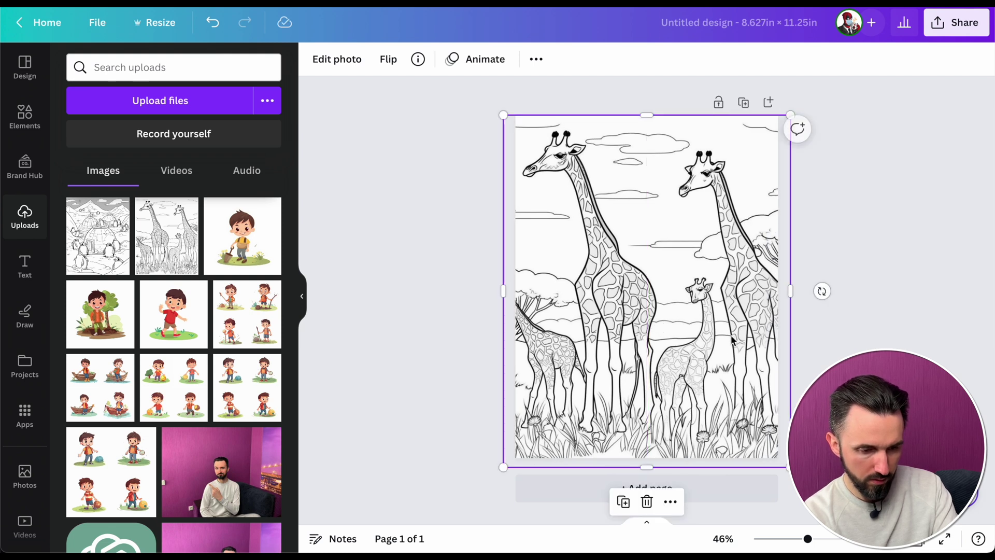
{"action": "left_click", "coordinate": [436, 311]}
{"action": "left_click", "coordinate": [646, 488]}
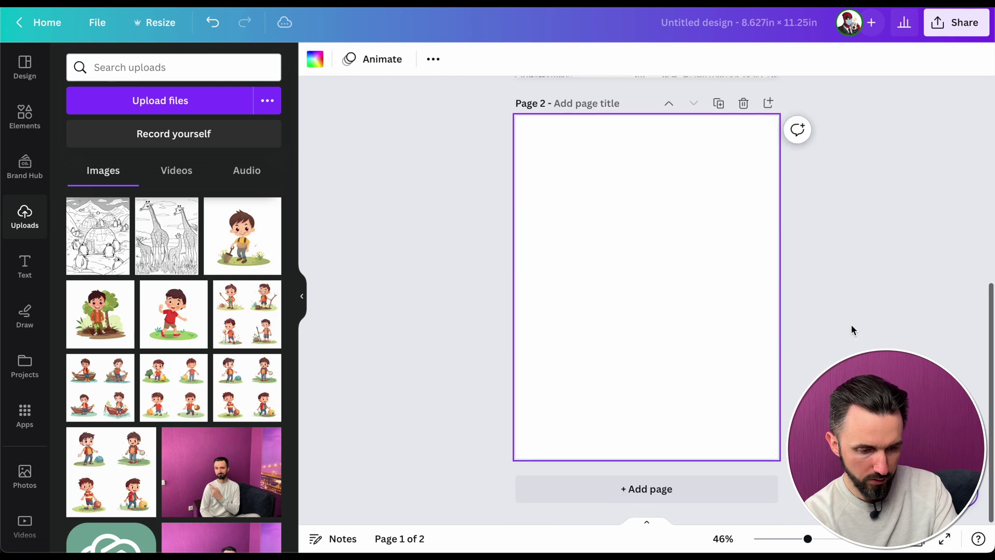
Add page 3 and make the penguin igloo image fill it
{"action": "left_click", "coordinate": [688, 488]}
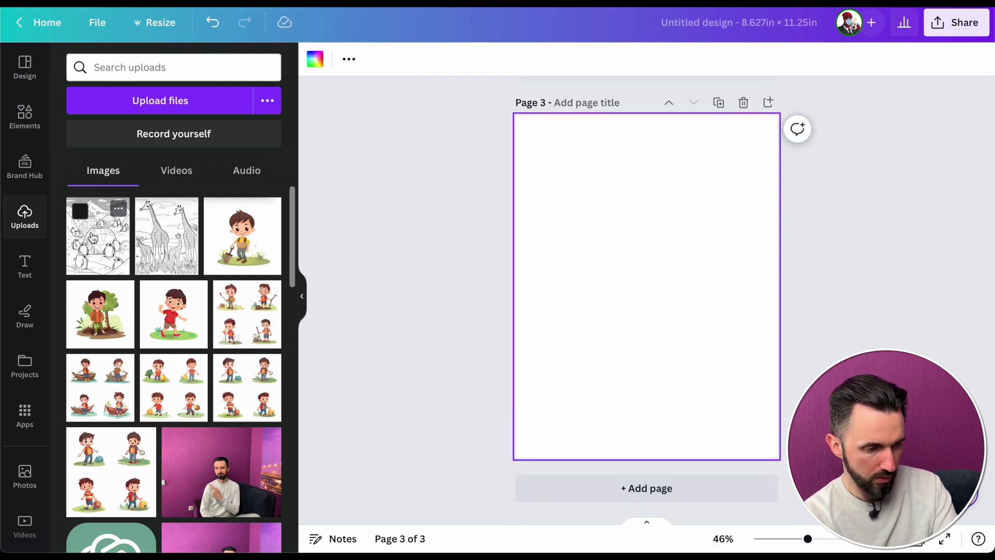
{"action": "left_click", "coordinate": [97, 236]}
{"action": "left_click_drag", "start_coordinate": [664, 285], "coordinate": [619, 218]}
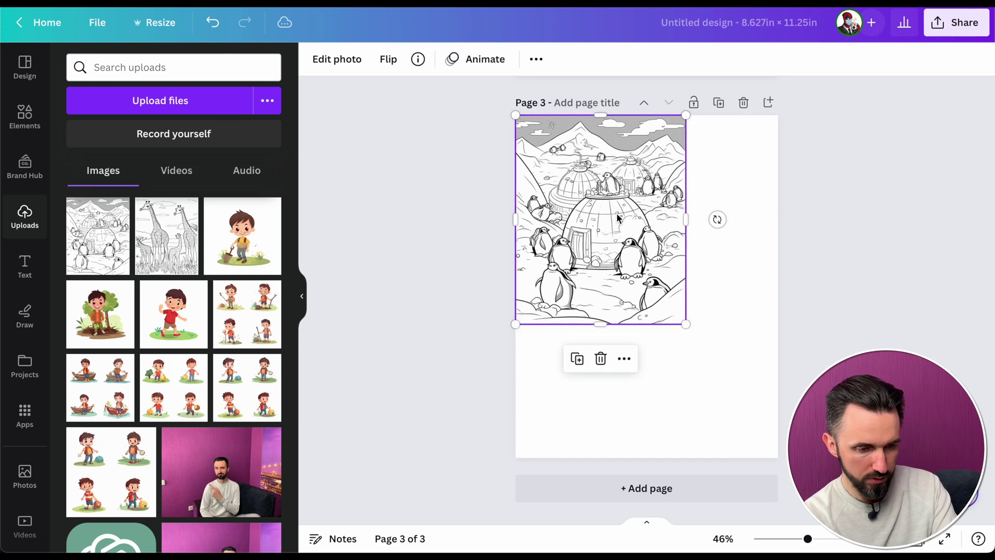
{"action": "left_click_drag", "start_coordinate": [682, 327], "coordinate": [776, 460]}
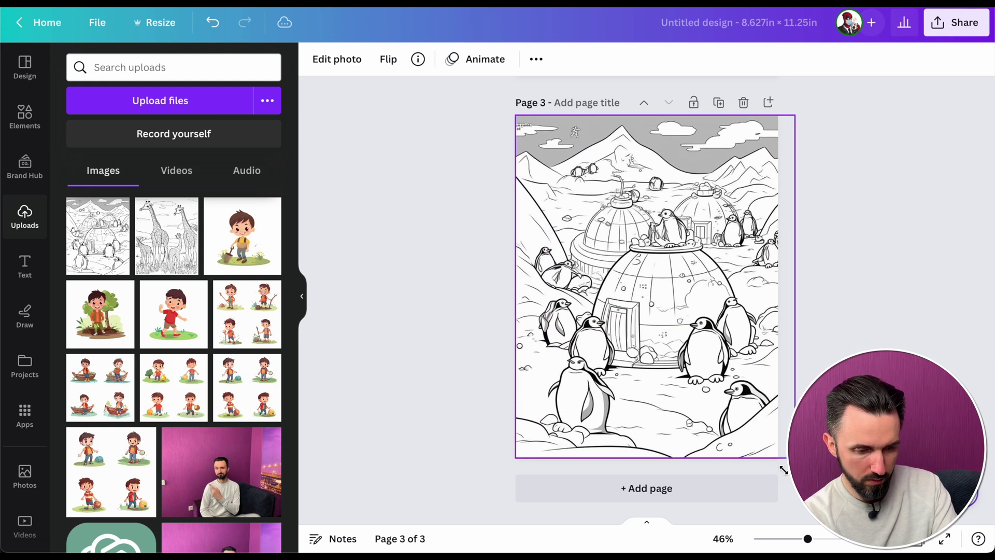
{"action": "left_click", "coordinate": [854, 292]}
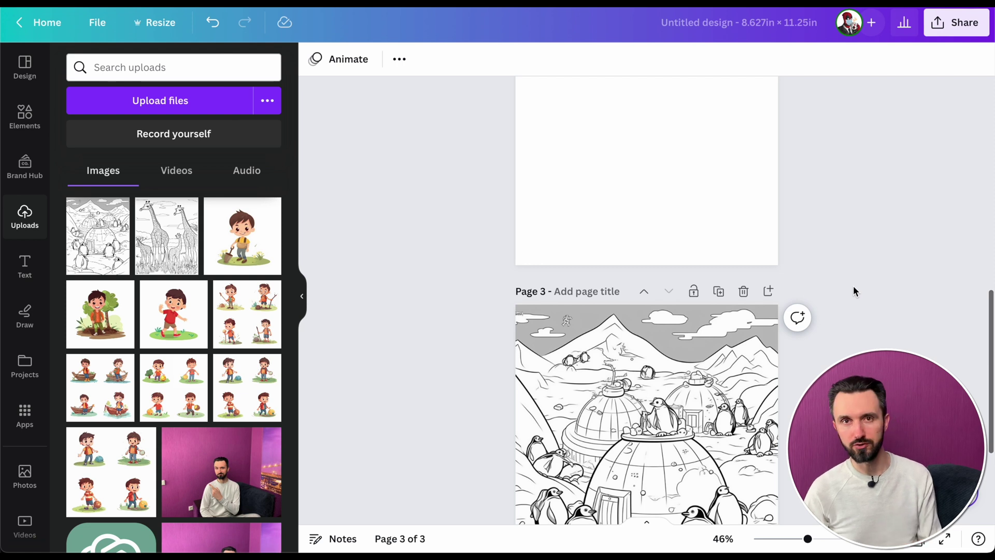
{"action": "scroll", "coordinate": [853, 290], "scroll_direction": "up", "scroll_amount": 10}
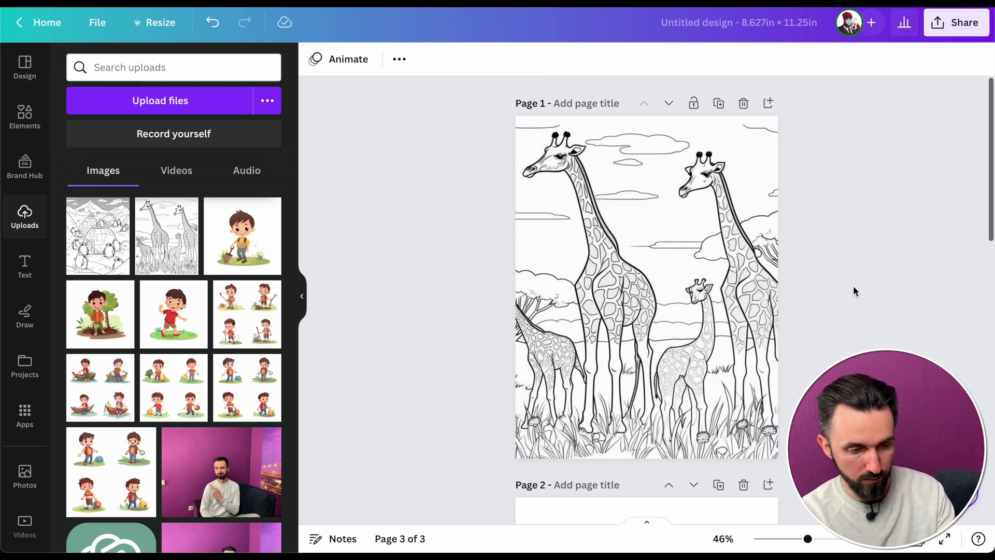
{"action": "scroll", "coordinate": [792, 349], "scroll_direction": "down", "scroll_amount": 5}
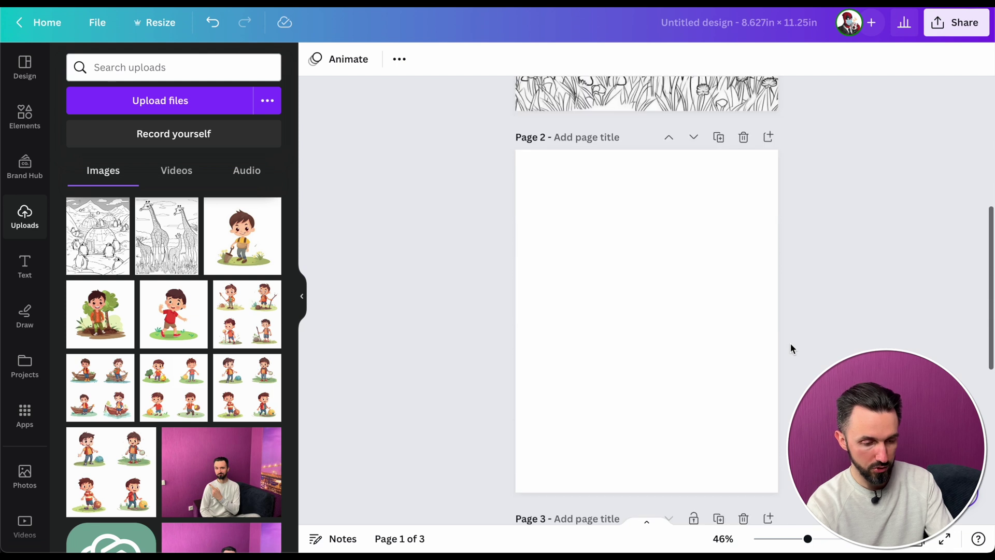
Add blank pages 4, 5 and 6 for six pages total
{"action": "left_click", "coordinate": [671, 212]}
{"action": "scroll", "coordinate": [695, 389], "scroll_direction": "down", "scroll_amount": 5}
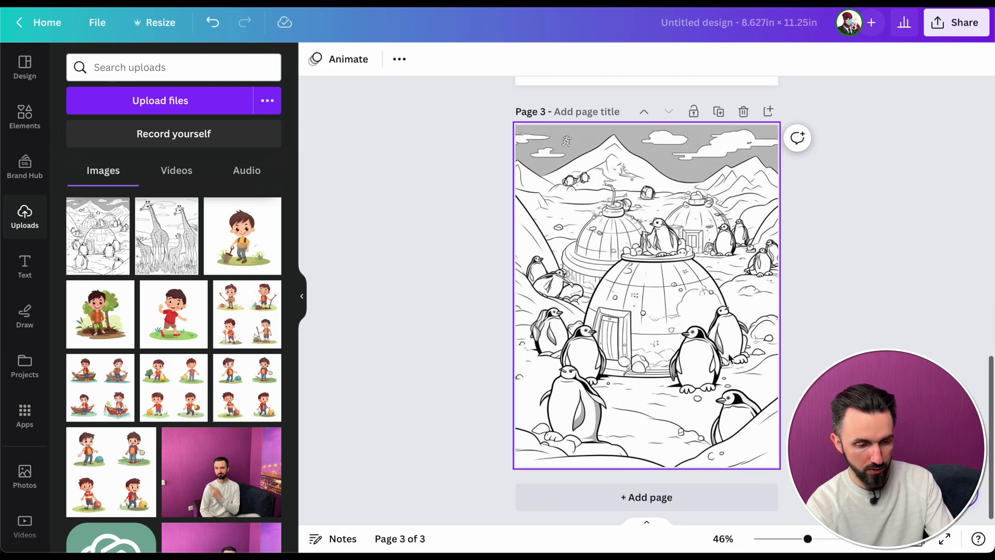
{"action": "scroll", "coordinate": [695, 427], "scroll_direction": "down", "scroll_amount": 2}
{"action": "left_click", "coordinate": [694, 486]}
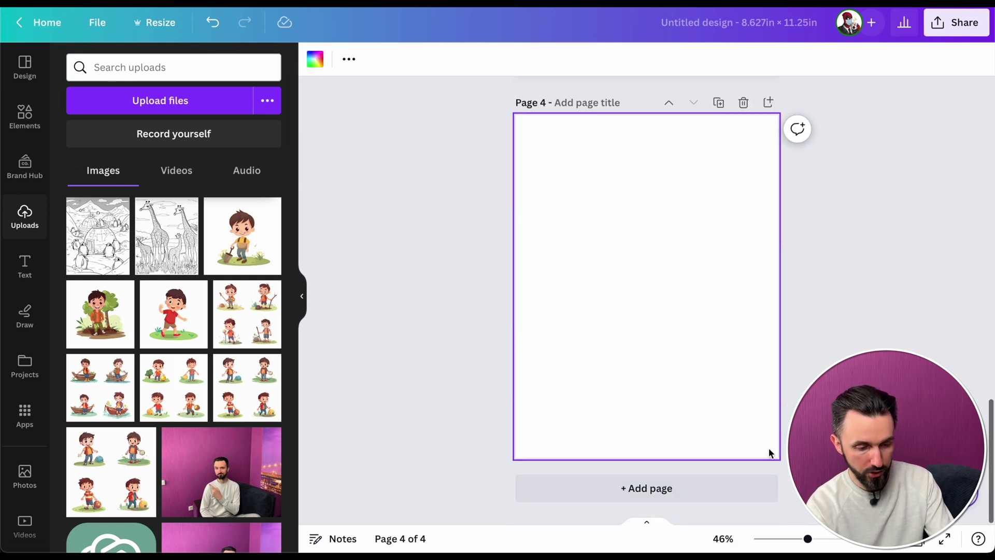
{"action": "left_click", "coordinate": [646, 488]}
{"action": "left_click", "coordinate": [646, 488]}
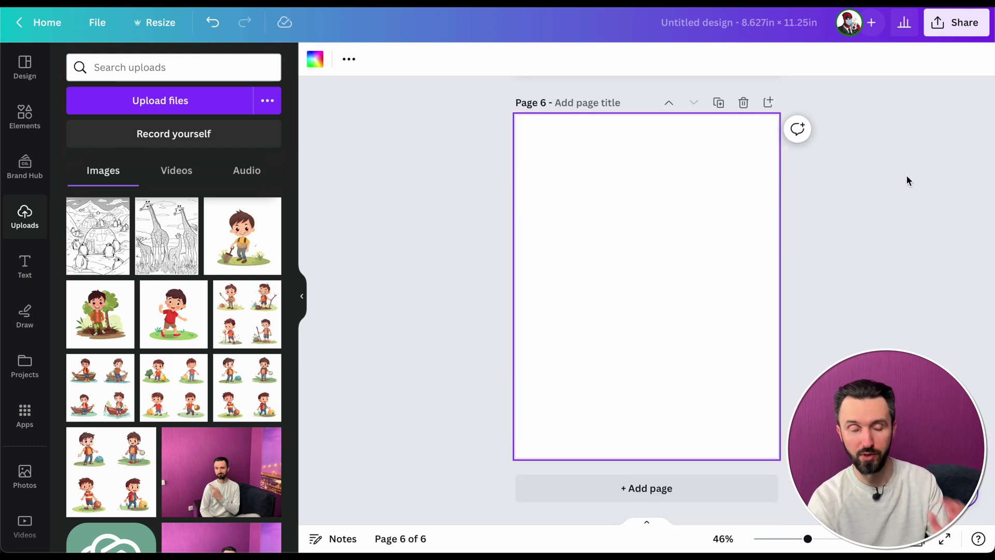
{"action": "scroll", "coordinate": [886, 152], "scroll_direction": "up", "scroll_amount": 1}
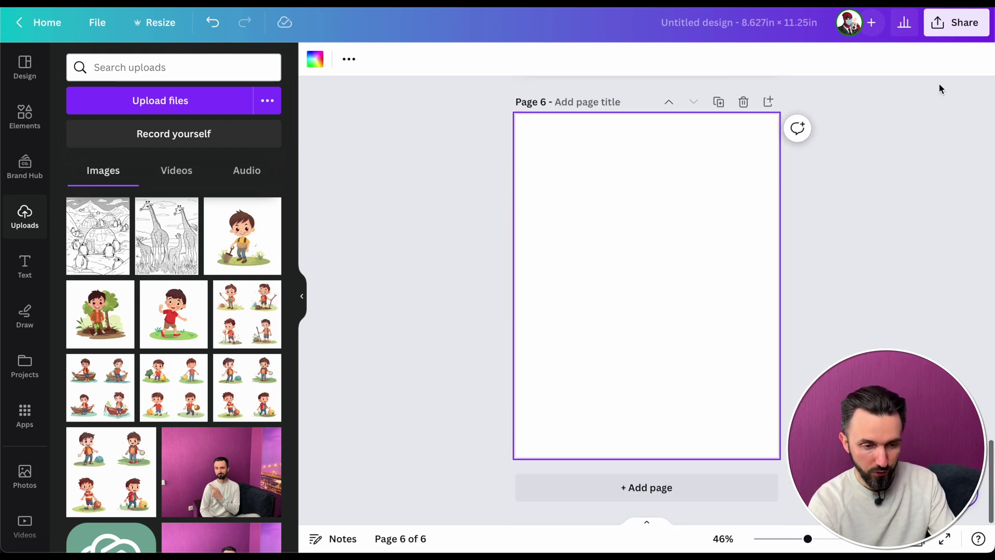
Open Share > Download and expand the File type list
{"action": "left_click", "coordinate": [956, 23]}
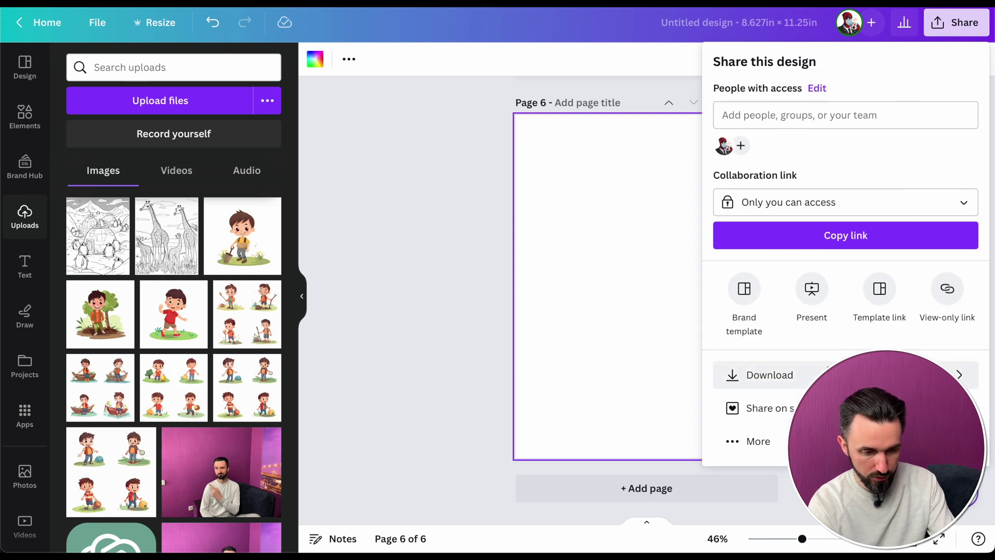
{"action": "left_click", "coordinate": [770, 374]}
{"action": "left_click", "coordinate": [828, 119]}
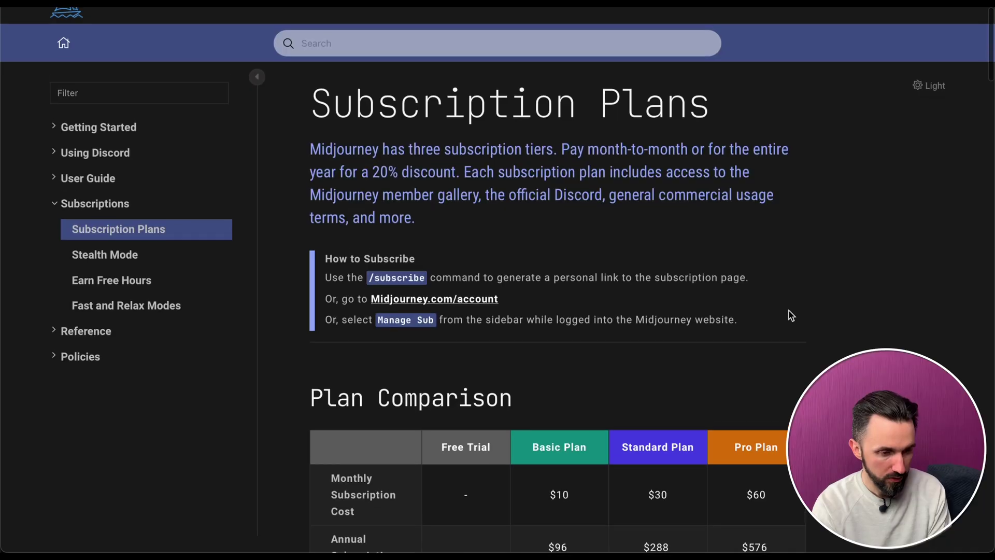
{"action": "scroll", "coordinate": [745, 316], "scroll_direction": "down", "scroll_amount": 4}
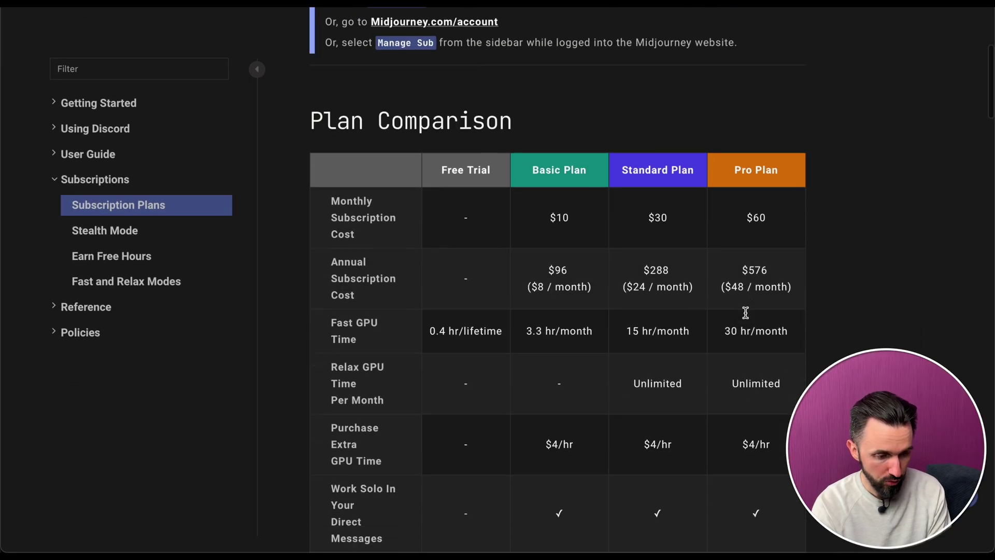
{"action": "scroll", "coordinate": [500, 348], "scroll_direction": "down", "scroll_amount": 5}
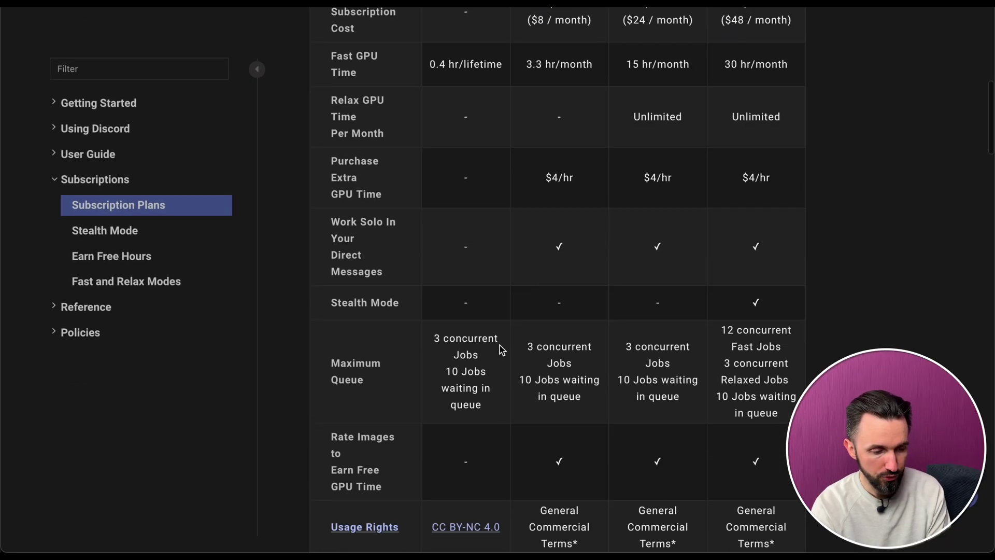
{"action": "scroll", "coordinate": [500, 349], "scroll_direction": "down", "scroll_amount": 2}
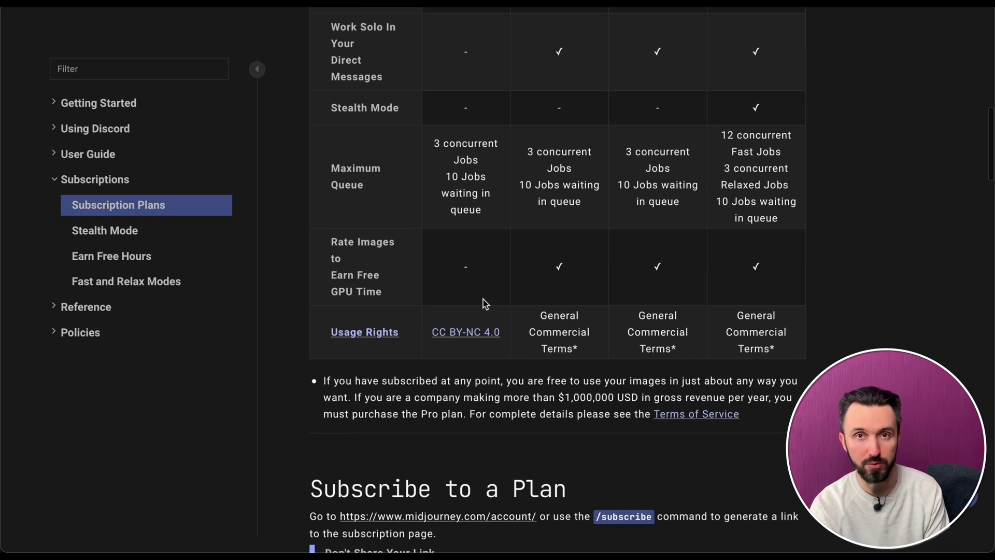
{"action": "scroll", "coordinate": [483, 299], "scroll_direction": "up", "scroll_amount": 6}
{"action": "scroll", "coordinate": [502, 295], "scroll_direction": "up", "scroll_amount": 2}
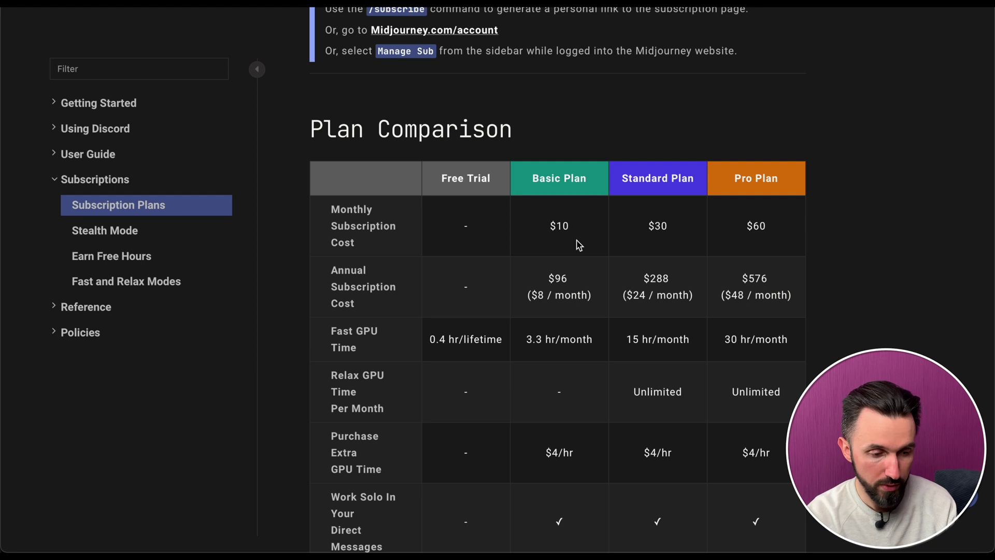
{"action": "scroll", "coordinate": [579, 245], "scroll_direction": "down", "scroll_amount": 1}
{"action": "scroll", "coordinate": [591, 226], "scroll_direction": "down", "scroll_amount": 6}
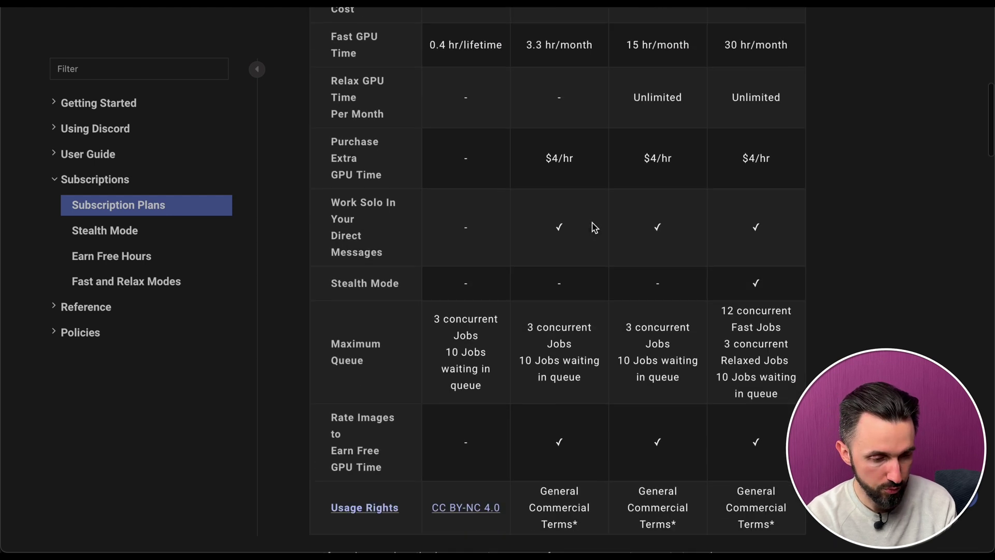
{"action": "scroll", "coordinate": [592, 226], "scroll_direction": "down", "scroll_amount": 5}
{"action": "scroll", "coordinate": [591, 227], "scroll_direction": "up", "scroll_amount": 2}
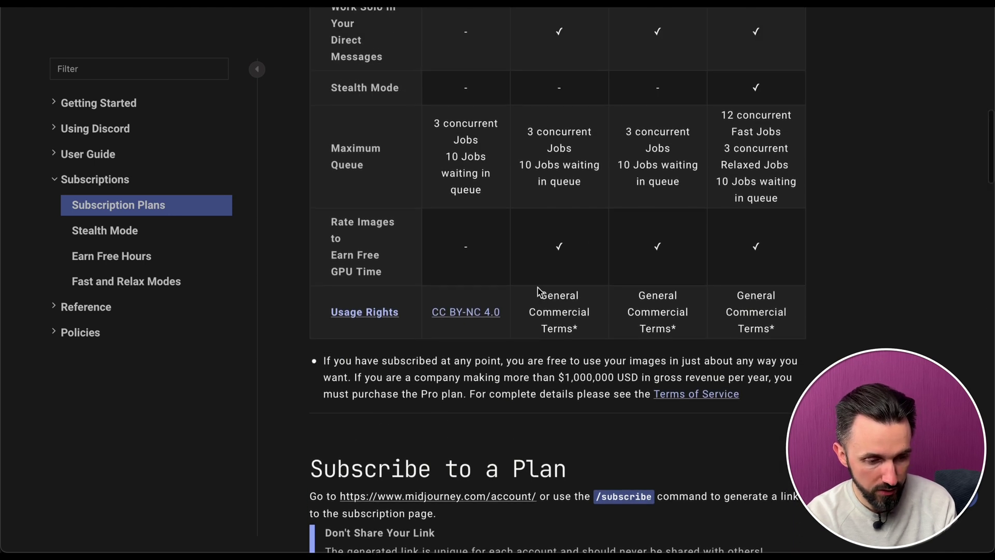
{"action": "left_click", "coordinate": [591, 329]}
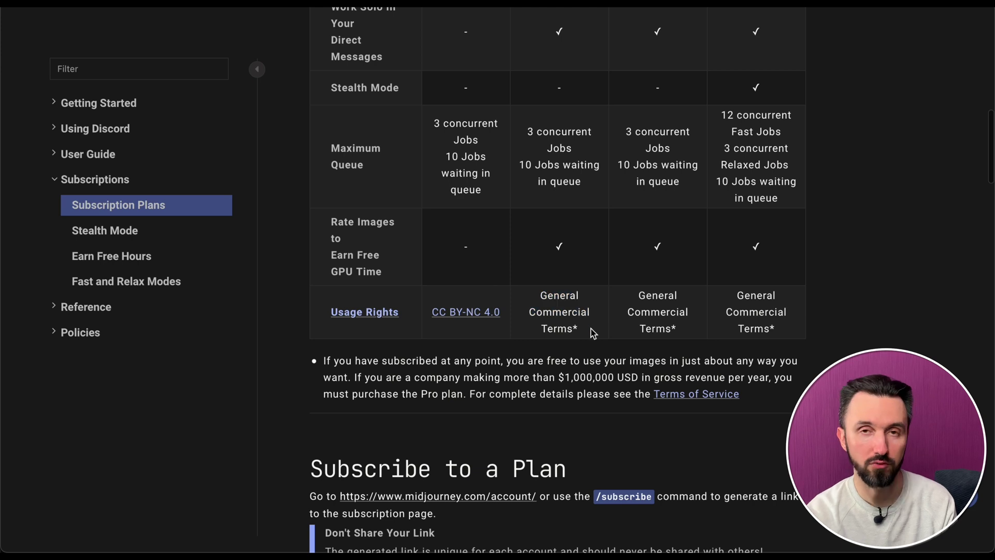